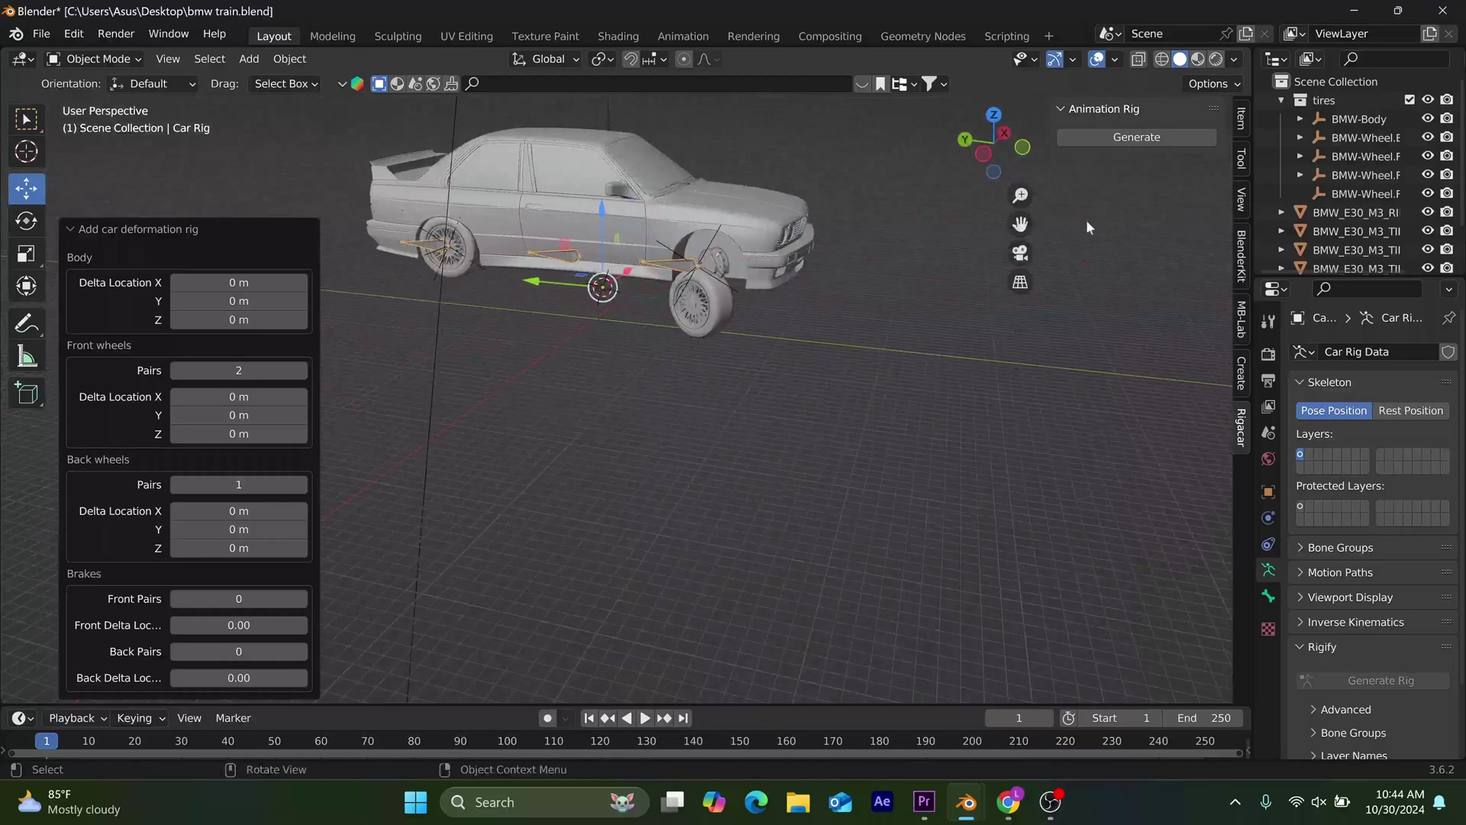
# - Generate the car animation rig, inspect it from behind, then undo it
pyautogui.moveTo(749, 374); pyautogui.dragTo(872, 377, button='middle')
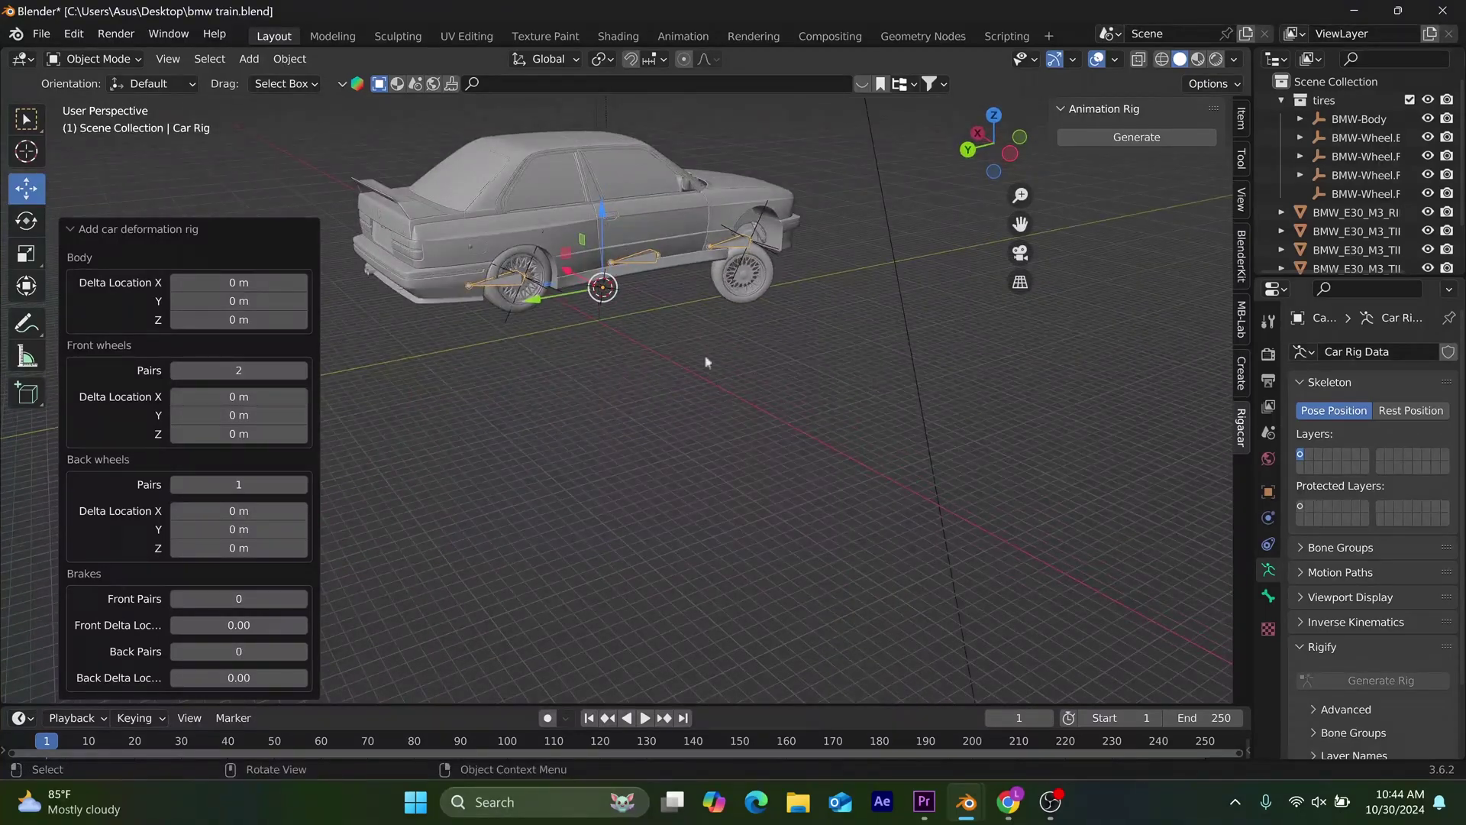
pyautogui.moveTo(650, 380); pyautogui.dragTo(590, 380, button='middle')
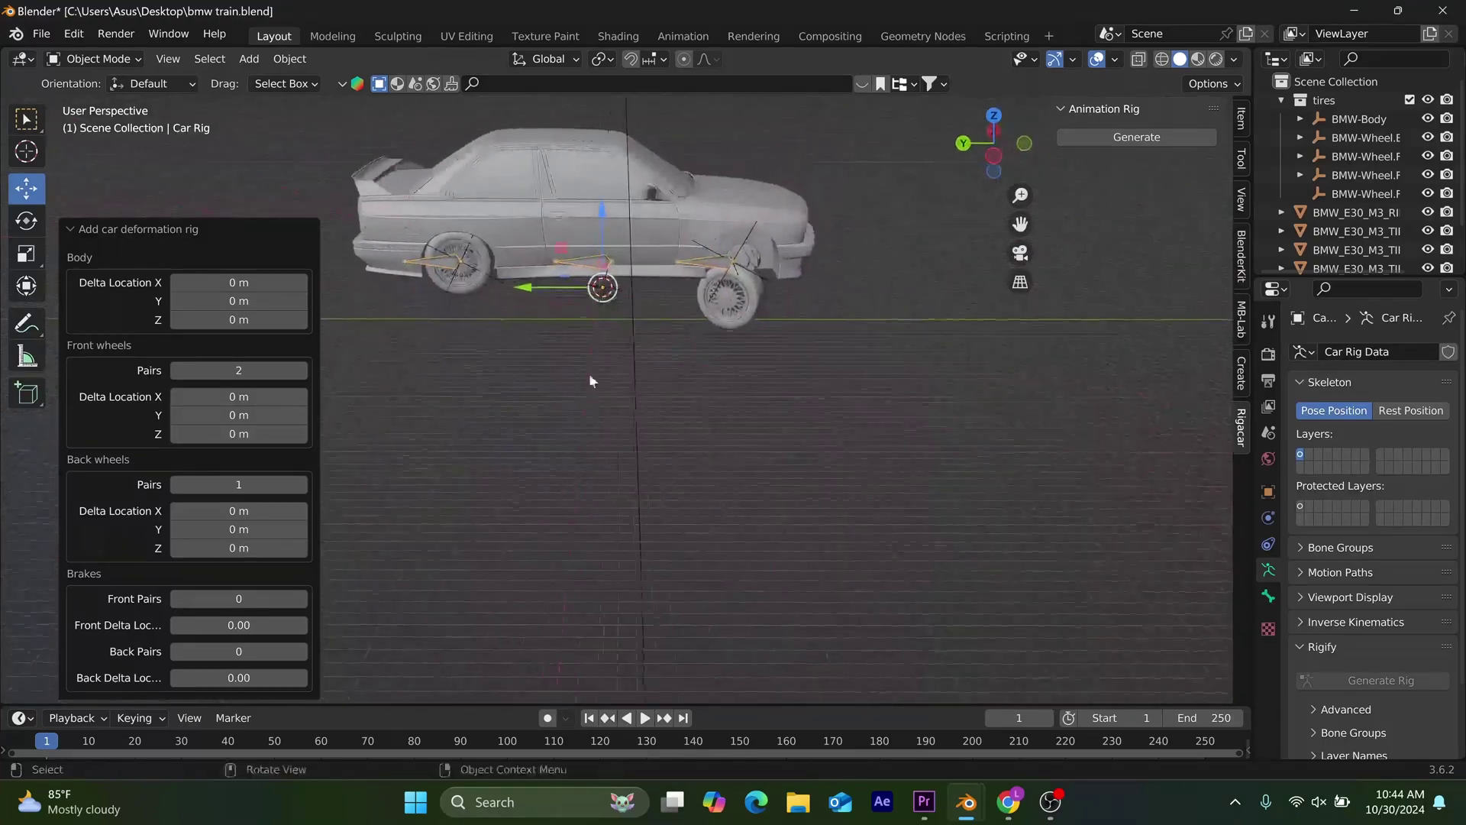
pyautogui.click(1111, 136)
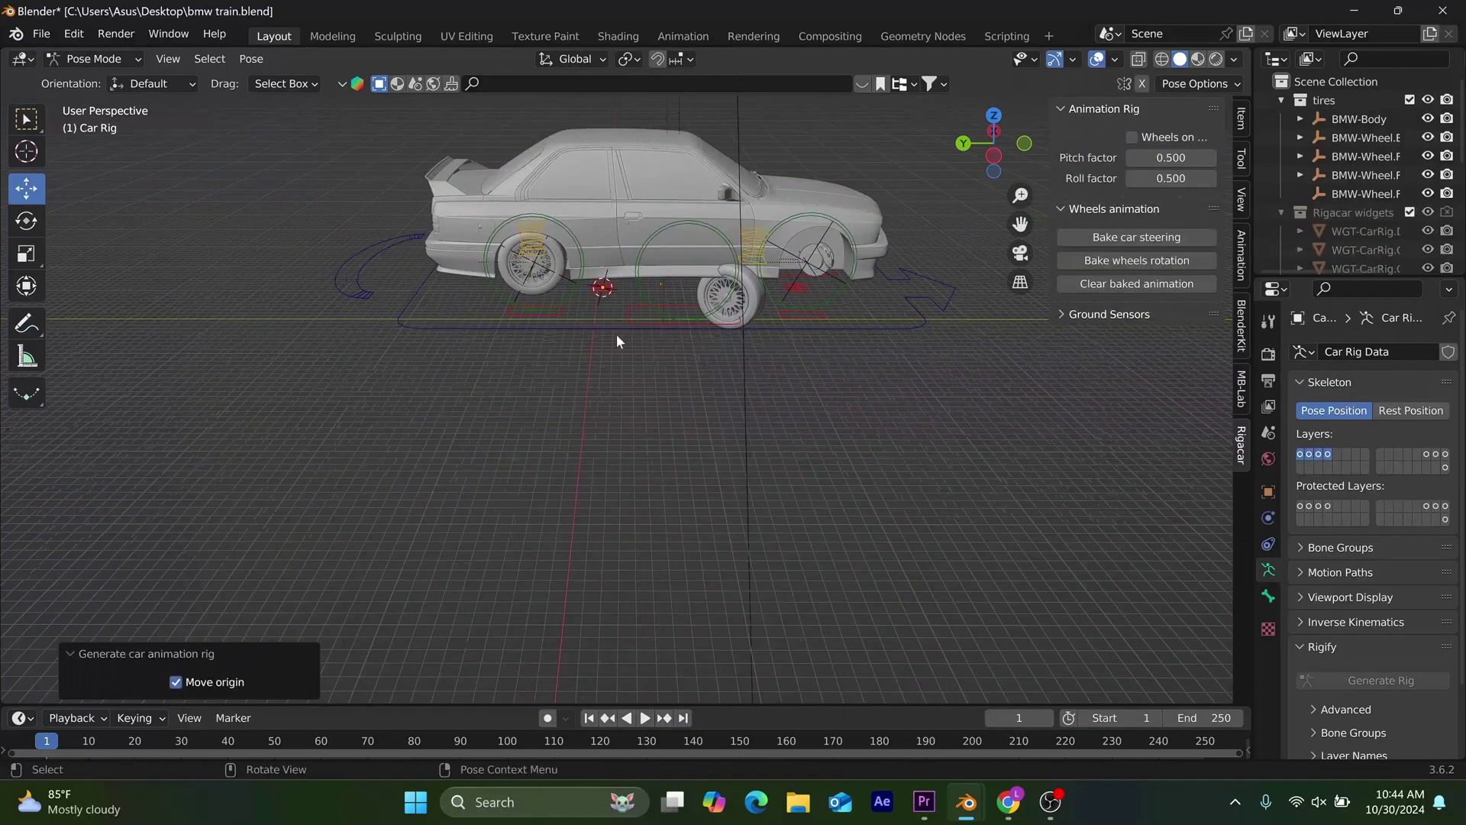
pyautogui.moveTo(617, 333); pyautogui.dragTo(685, 328, button='middle')
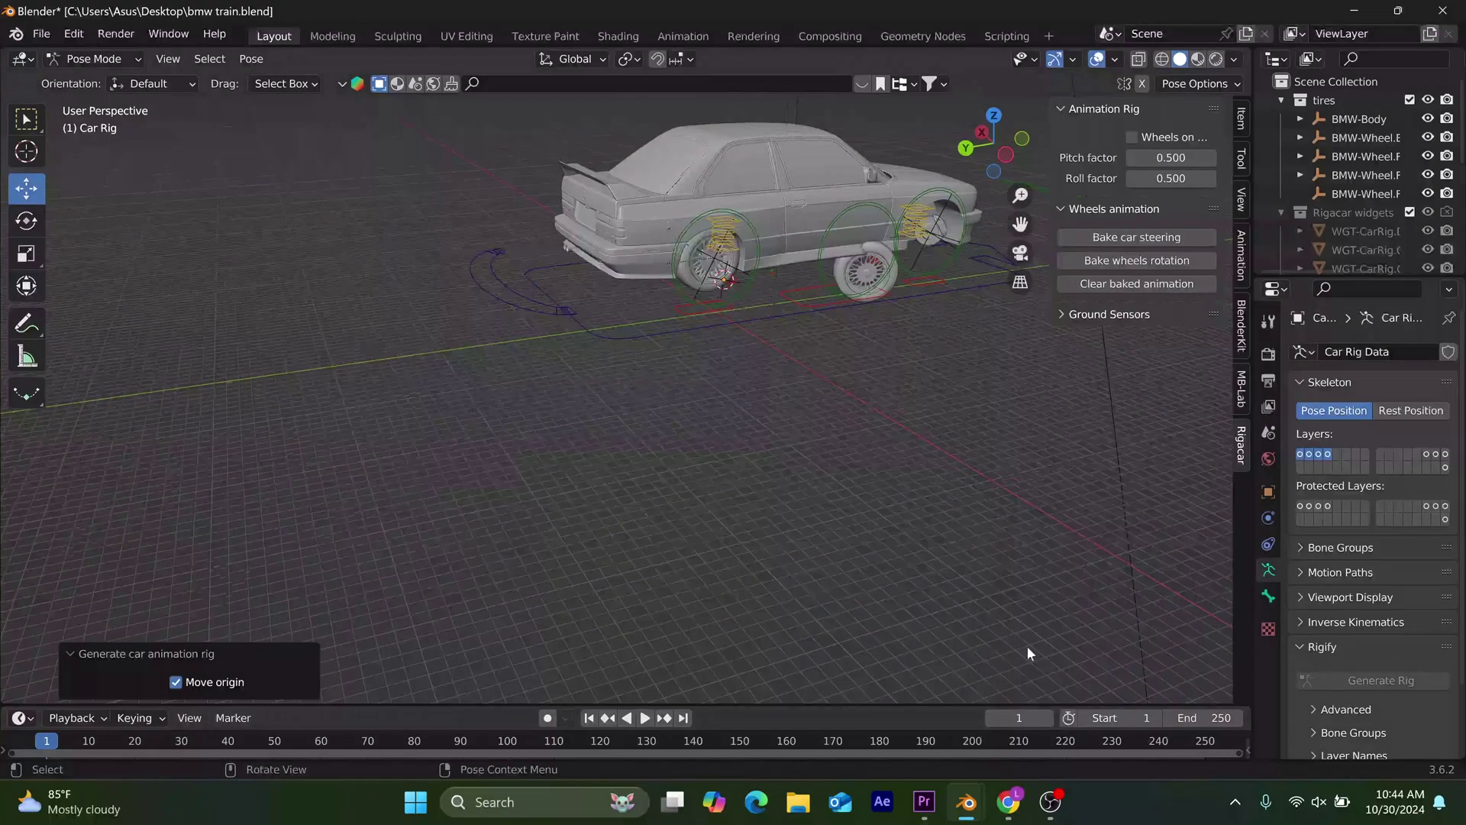
pyautogui.hotkey('ctrl', 'z')
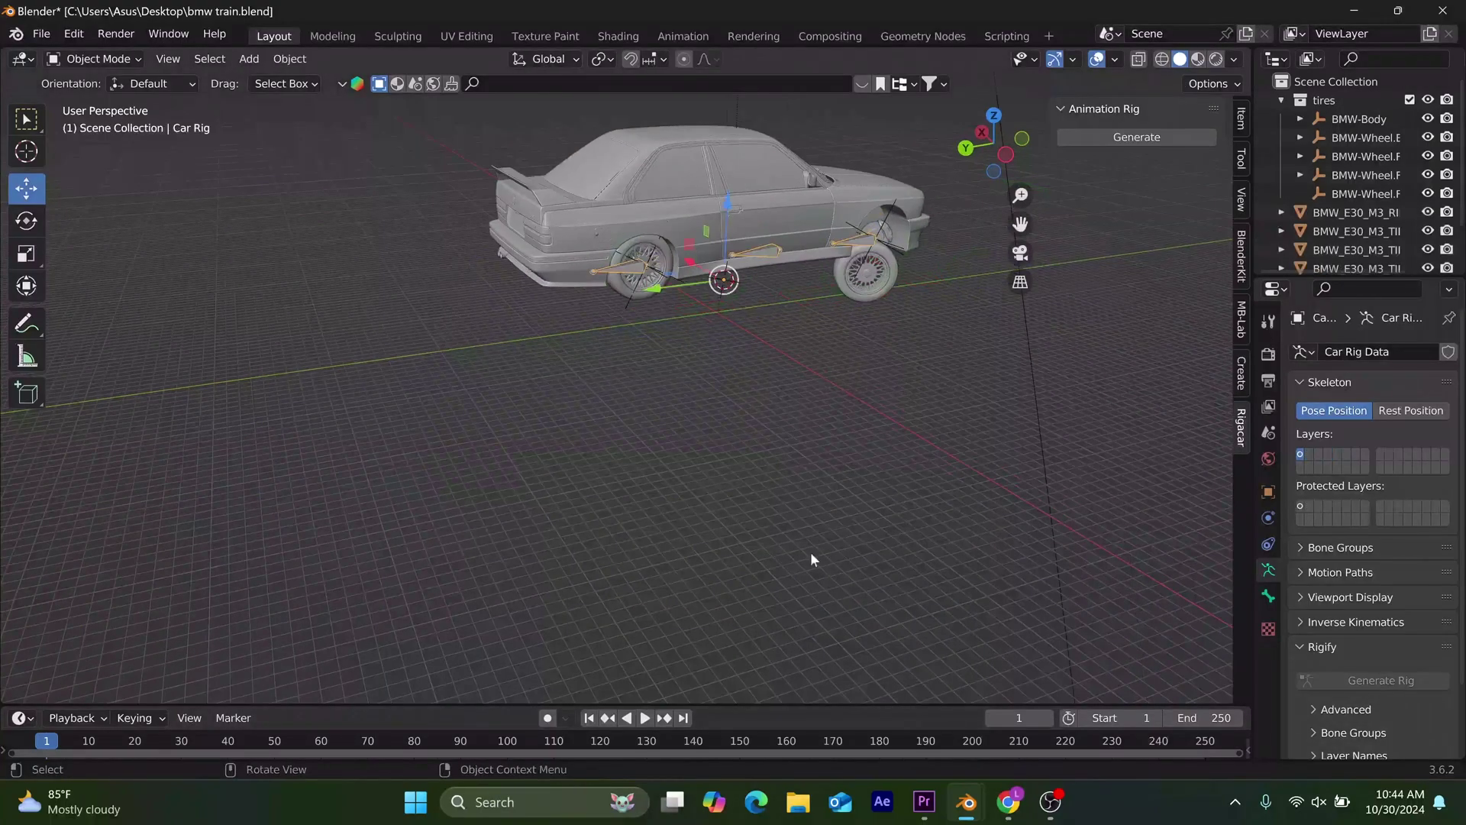
# - Reframe the car side-on and close the first wheel's rename, keeping its BMW-Wheel.F… name
pyautogui.moveTo(828, 401); pyautogui.dragTo(872, 398, button='middle')
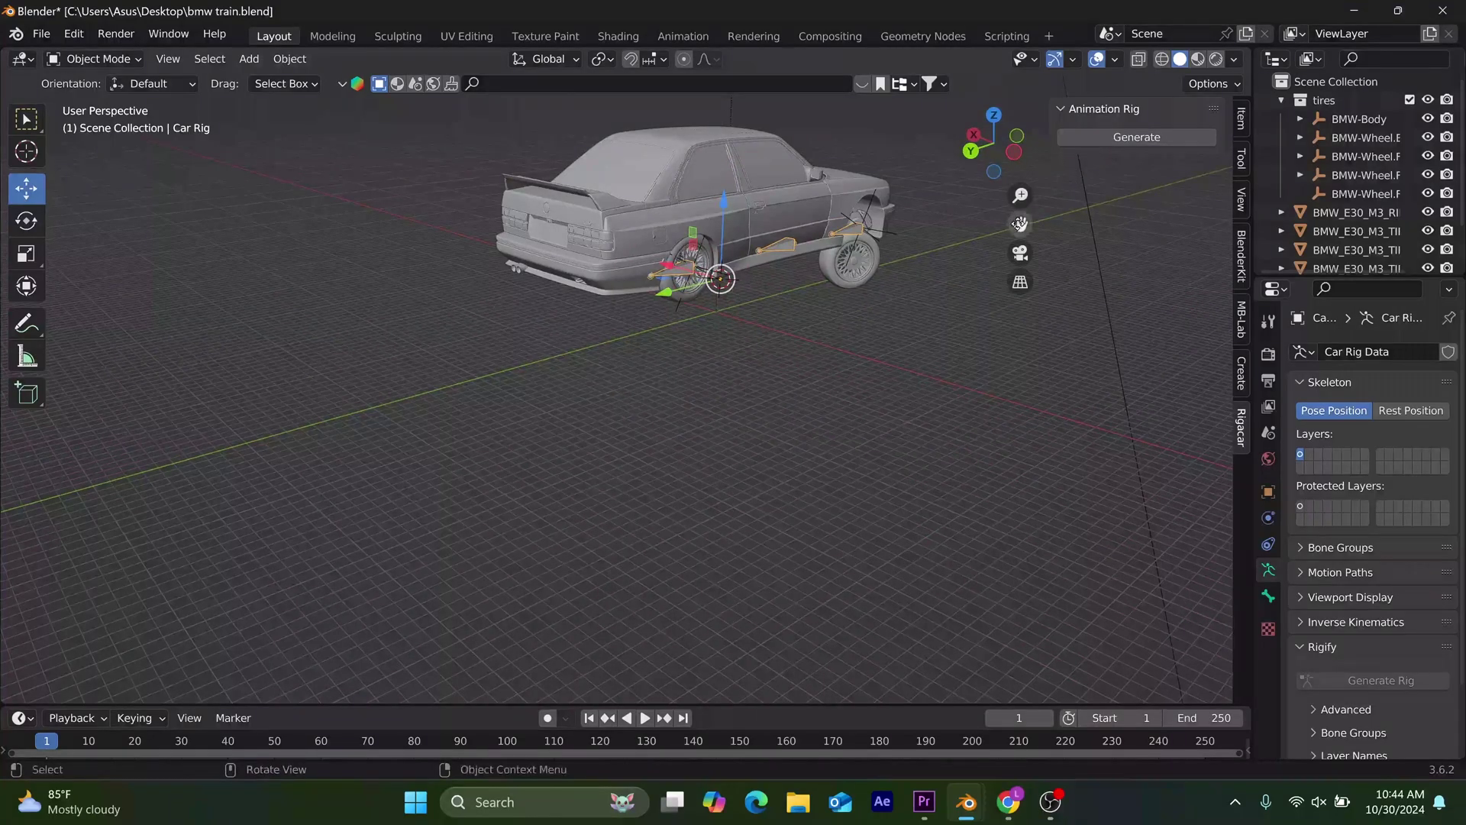
pyautogui.moveTo(1020, 224); pyautogui.dragTo(924, 269)
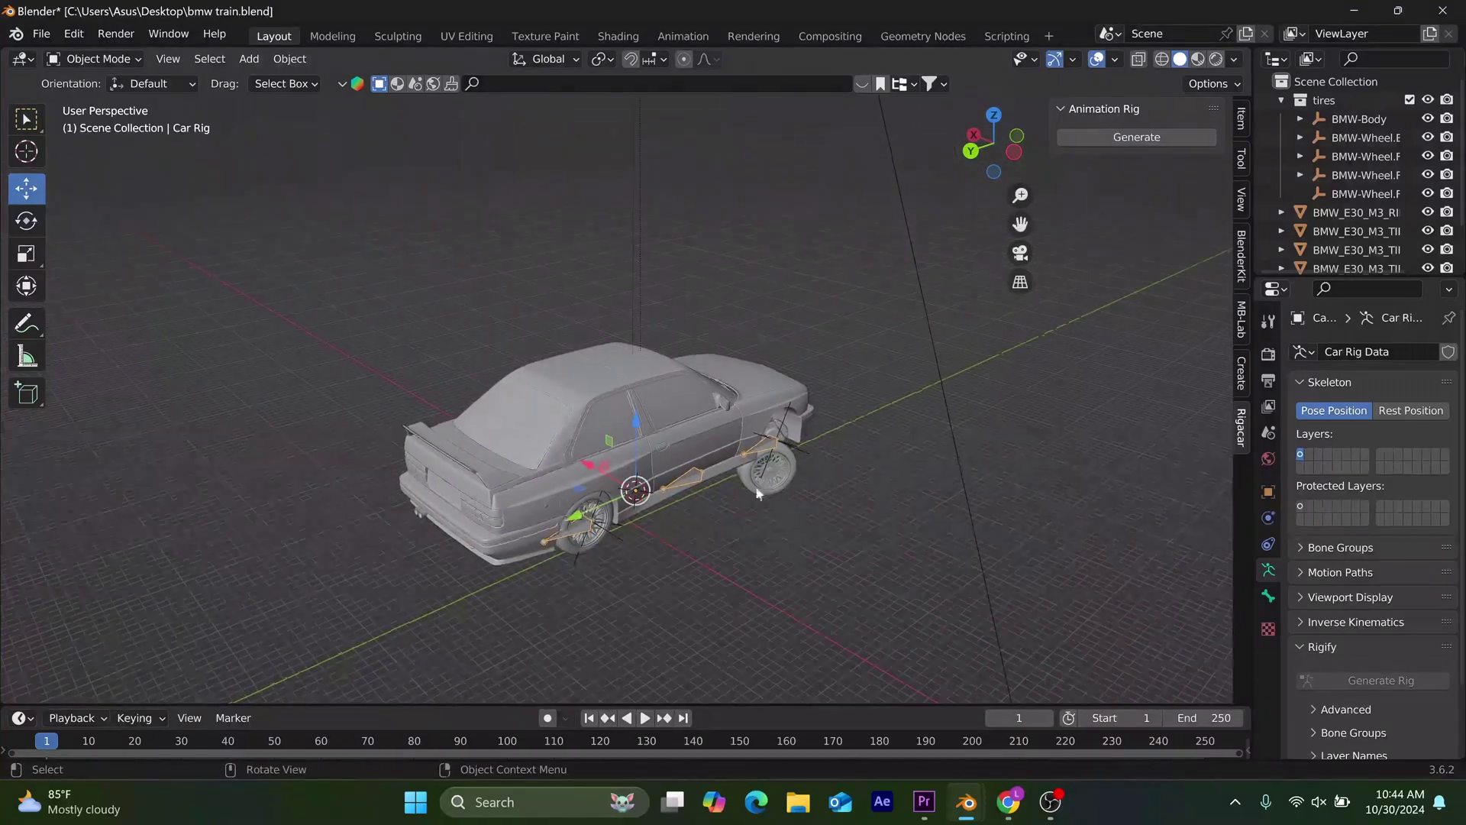
pyautogui.moveTo(757, 492); pyautogui.dragTo(970, 435, button='middle')
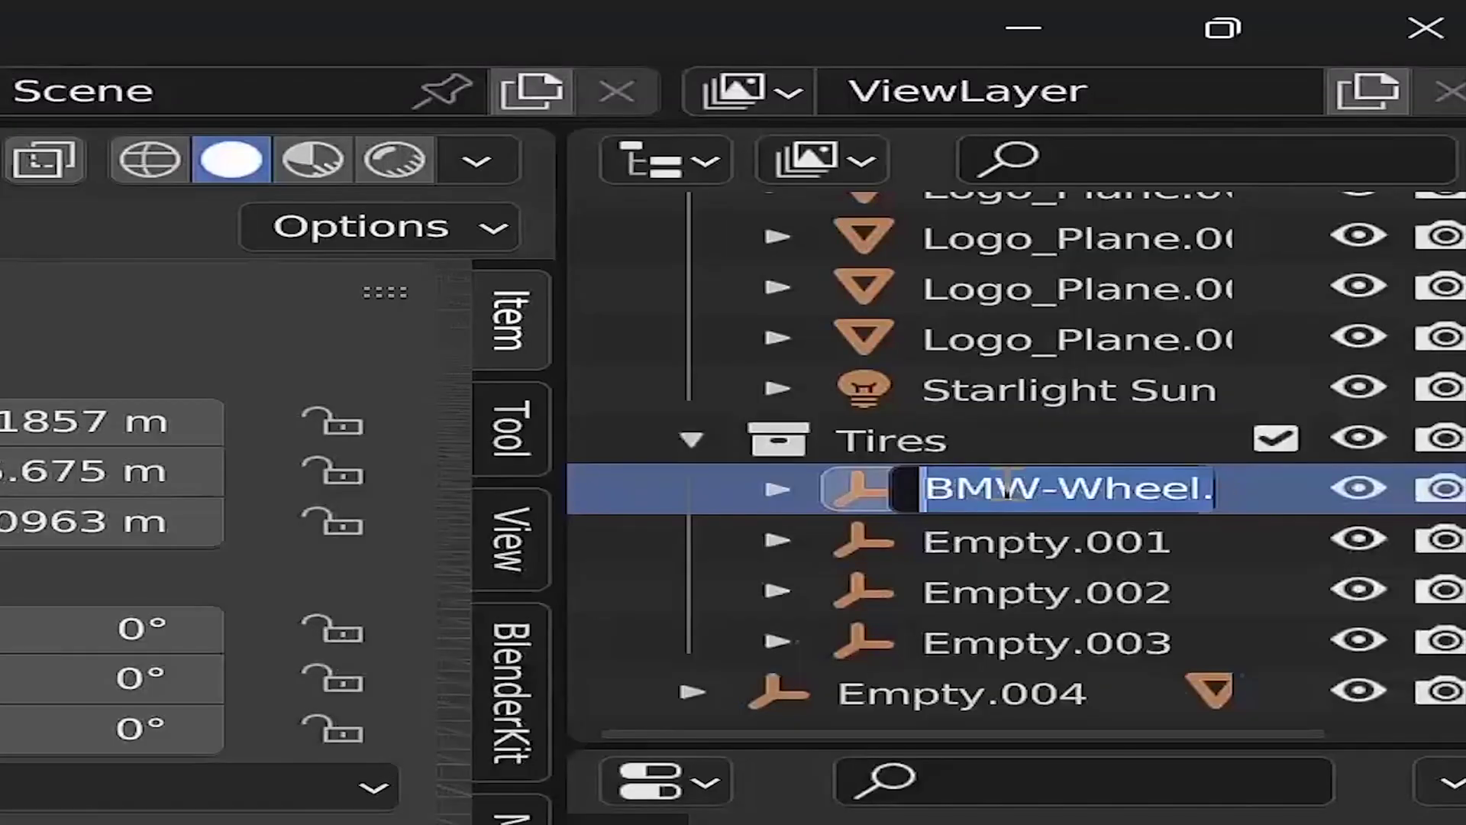
pyautogui.press('Return')
# - Copy the first wheel empty's name and paste it onto Empty.003
pyautogui.rightClick(1054, 493)
pyautogui.click(906, 497)
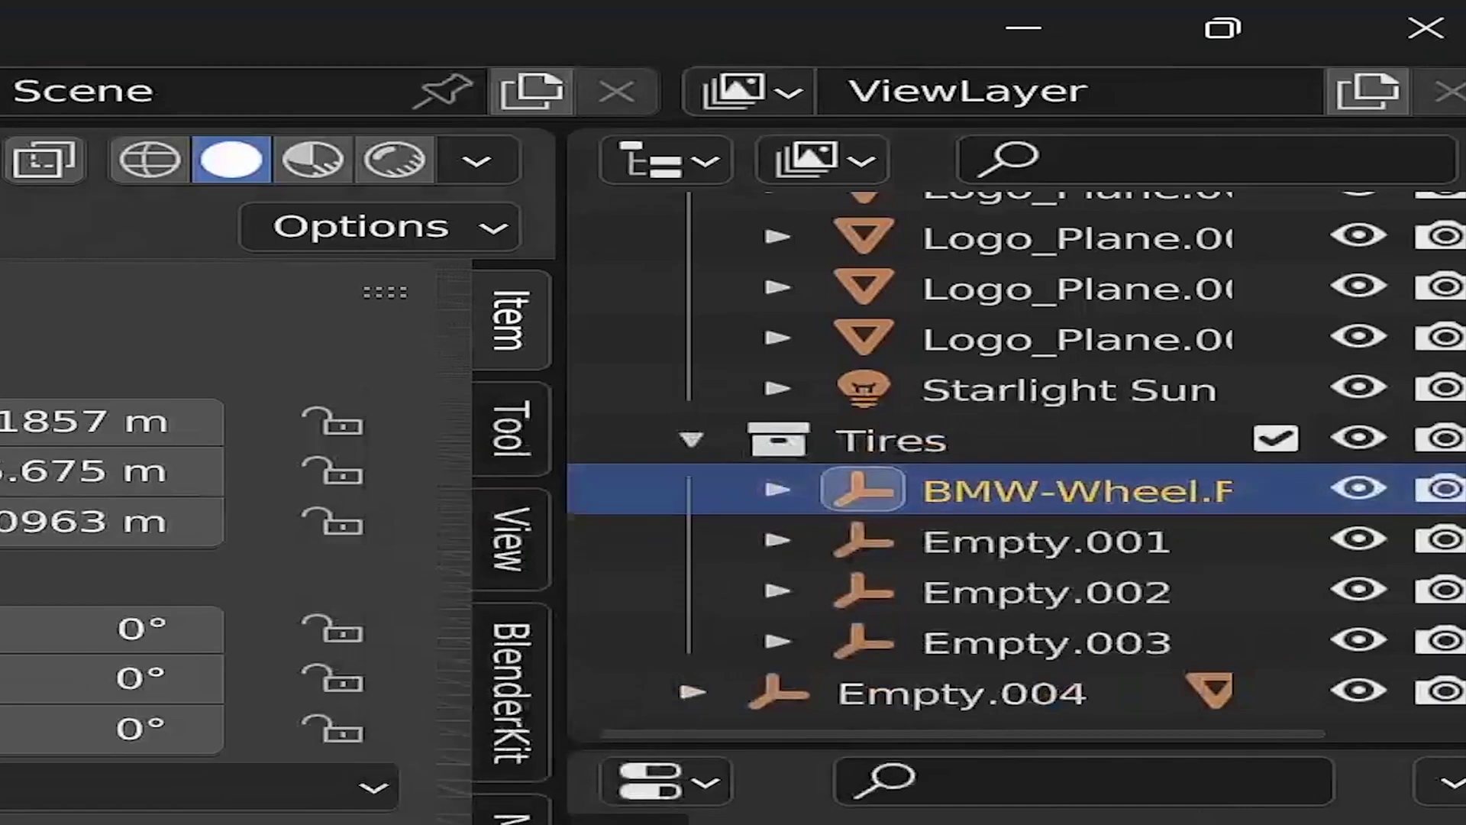
pyautogui.click(1046, 642)
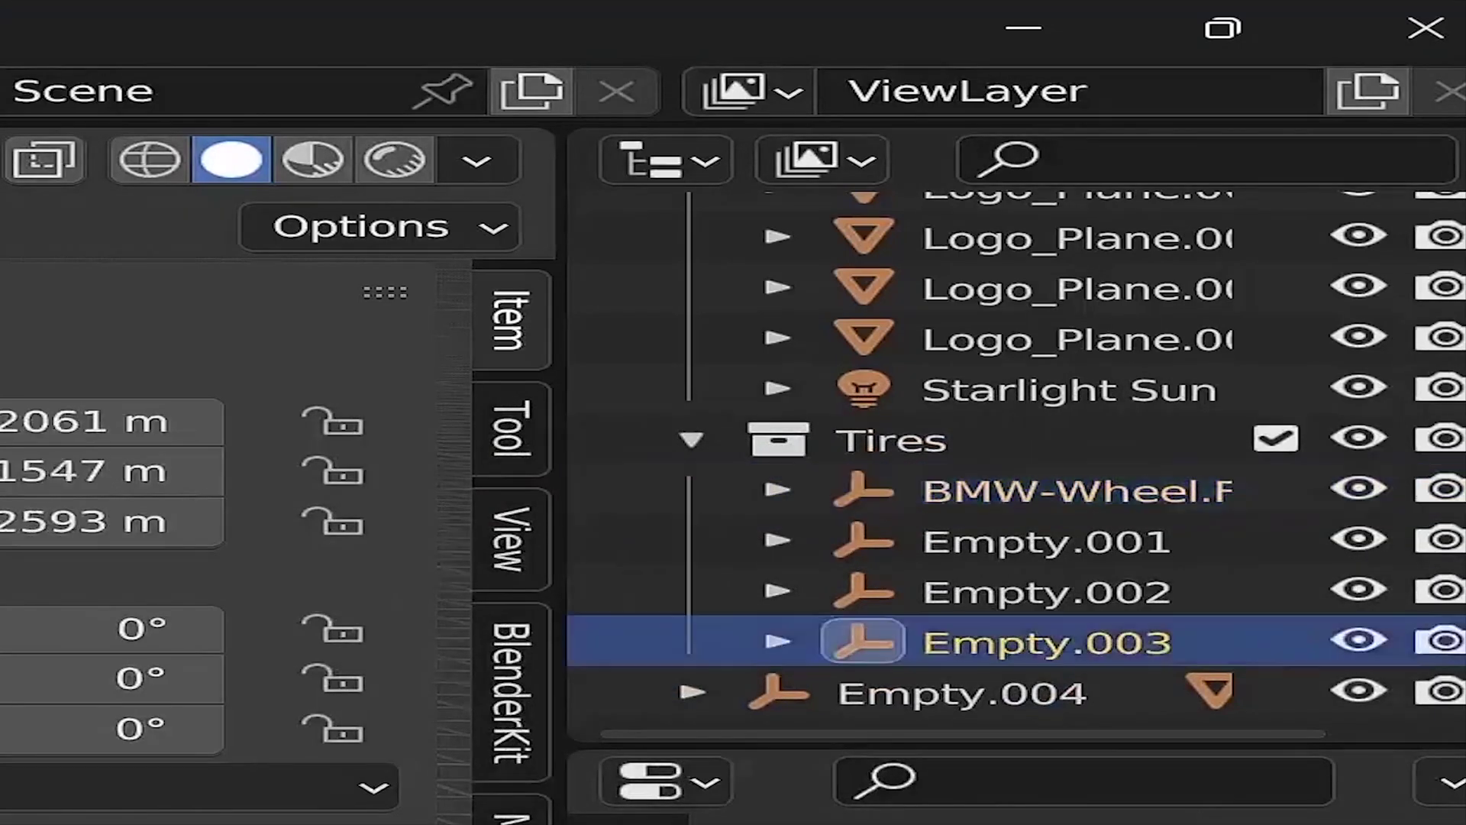
pyautogui.doubleClick(1015, 644)
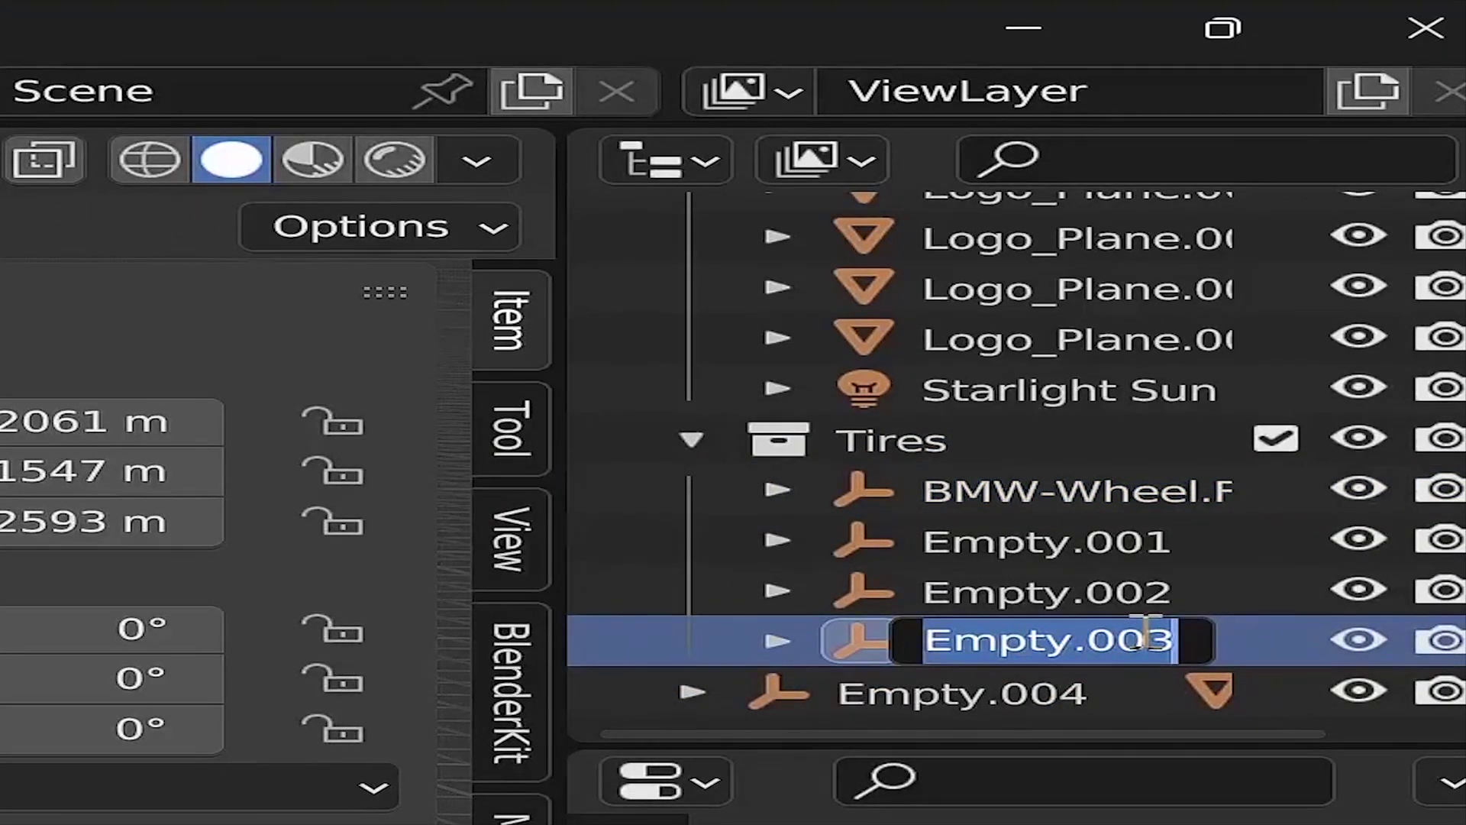
pyautogui.hotkey('ctrl', 'v')
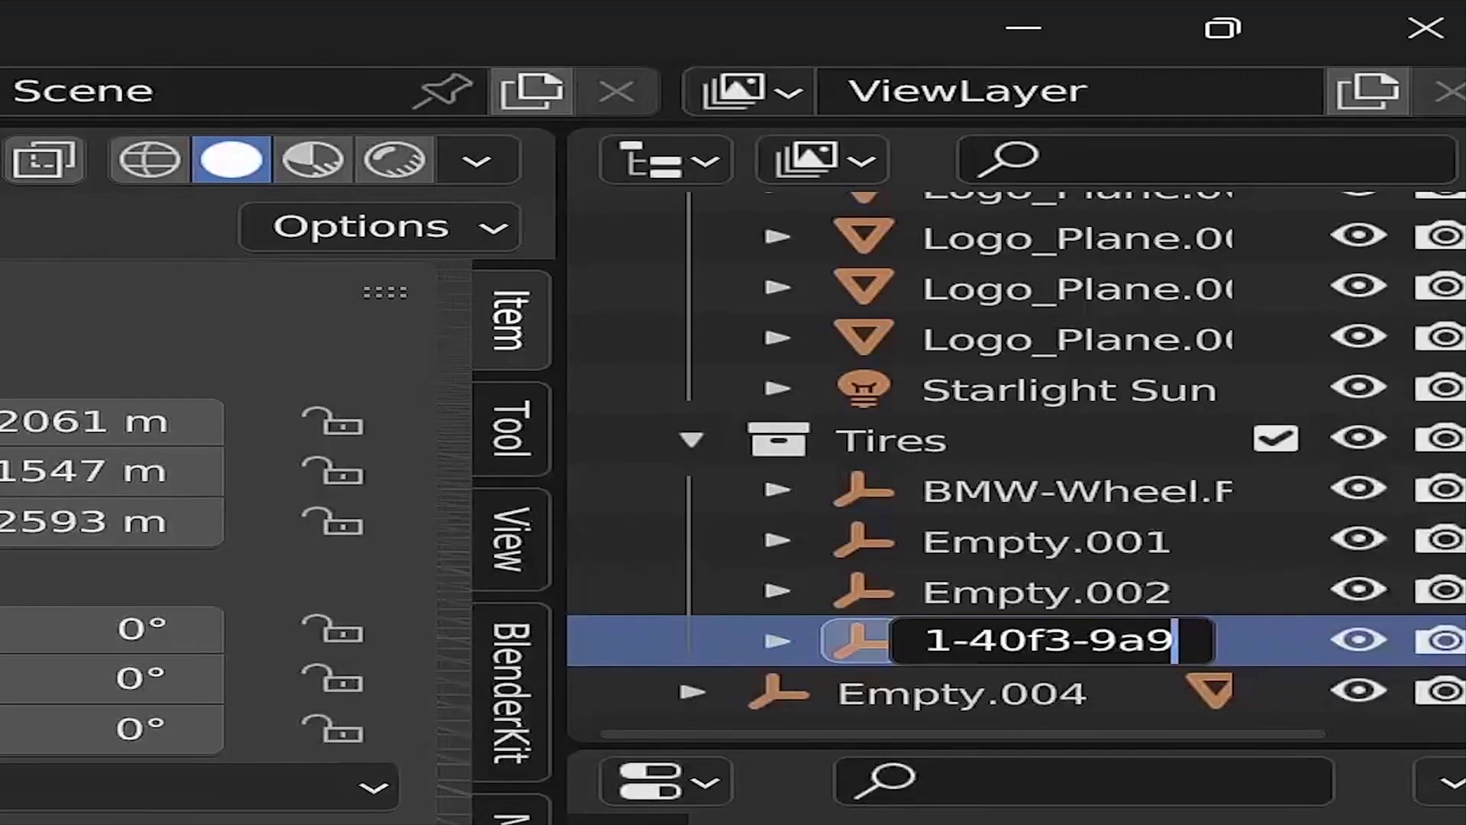
pyautogui.click(1090, 697)
# - Reopen and cancel renames on the pasted and first wheel empties, leaving names unchanged
pyautogui.doubleClick(1084, 655)
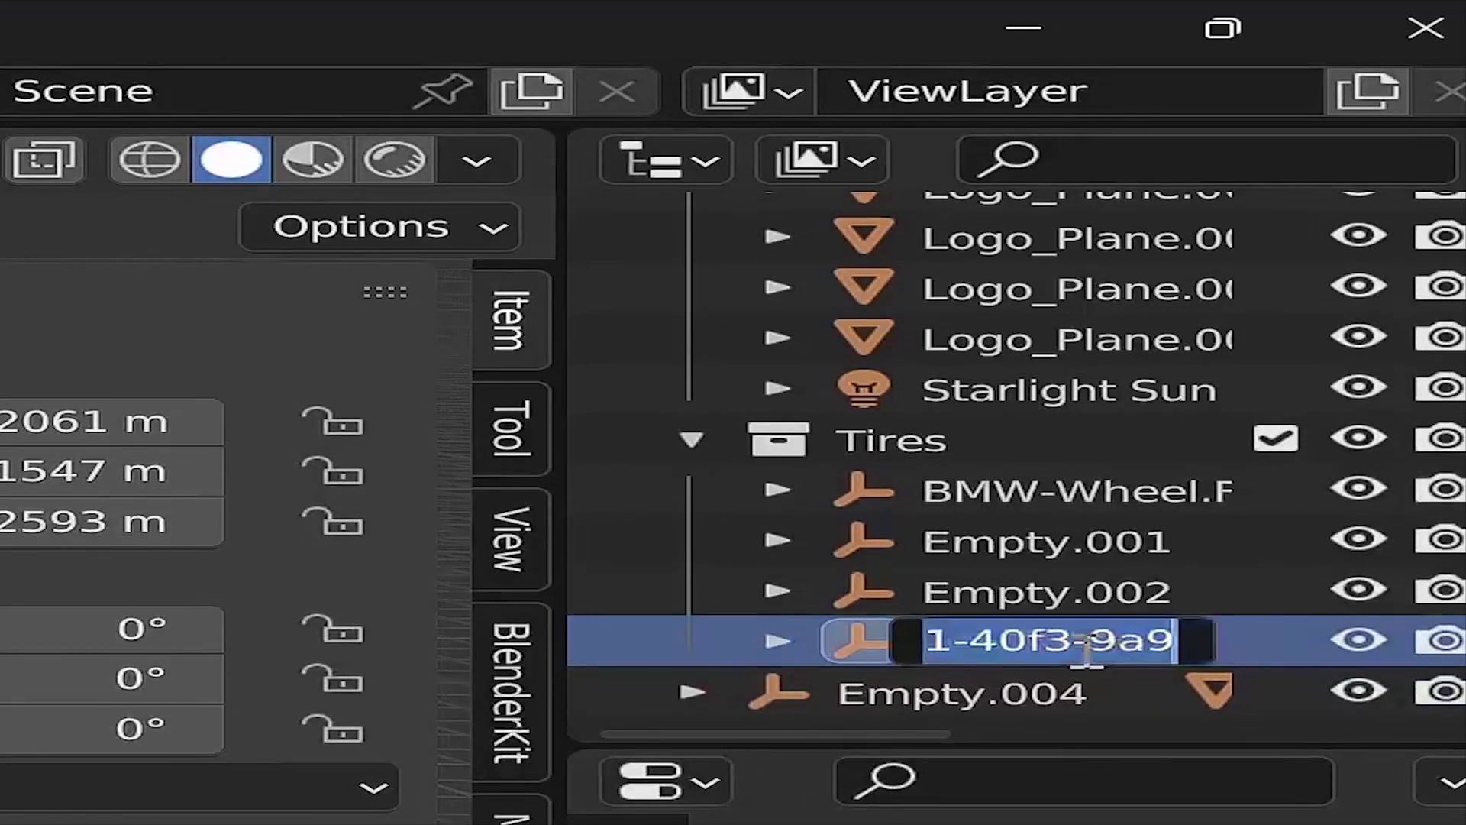
pyautogui.doubleClick(1131, 496)
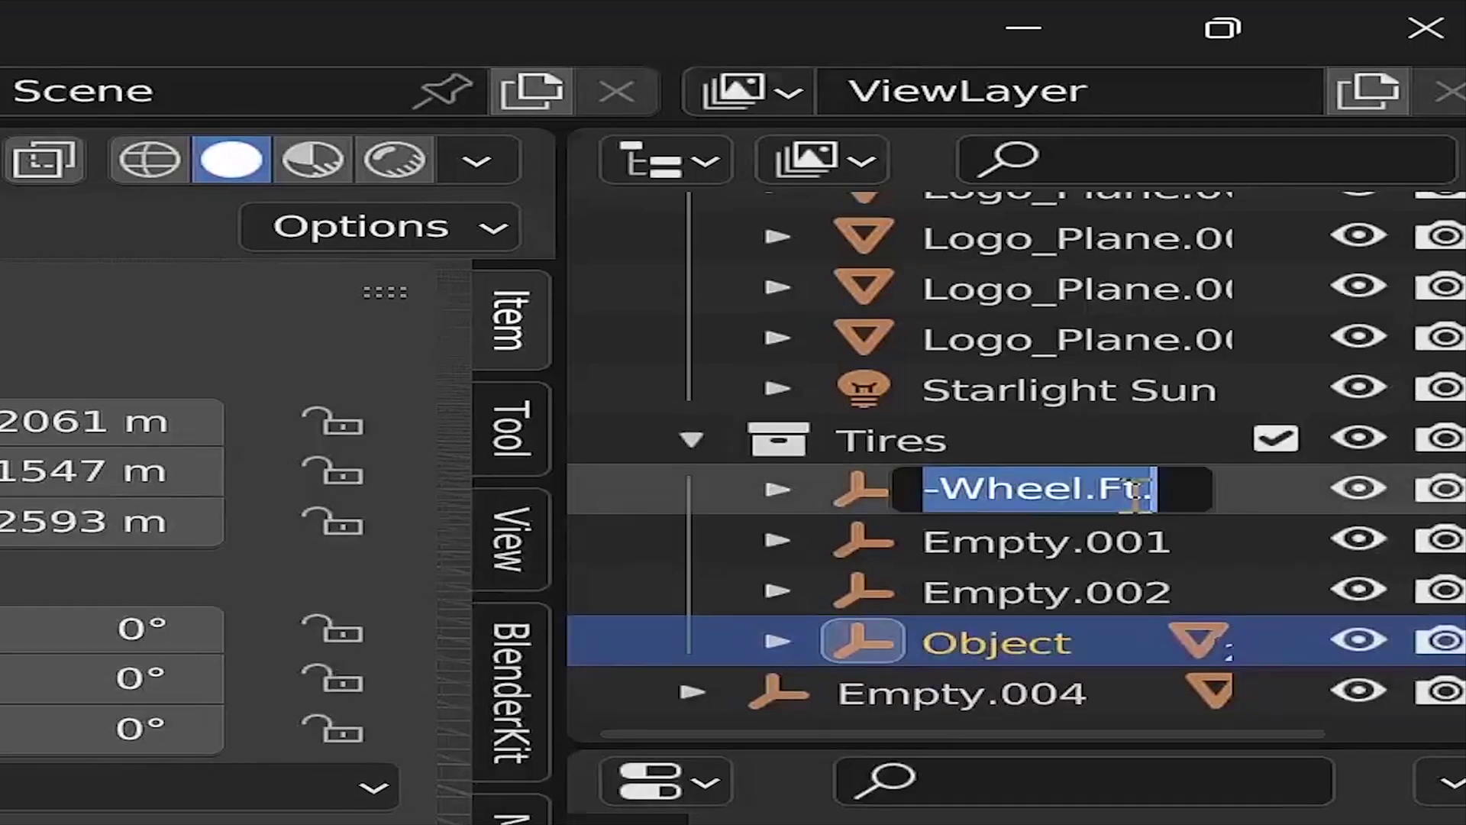
pyautogui.press('Escape')
pyautogui.click(1162, 491)
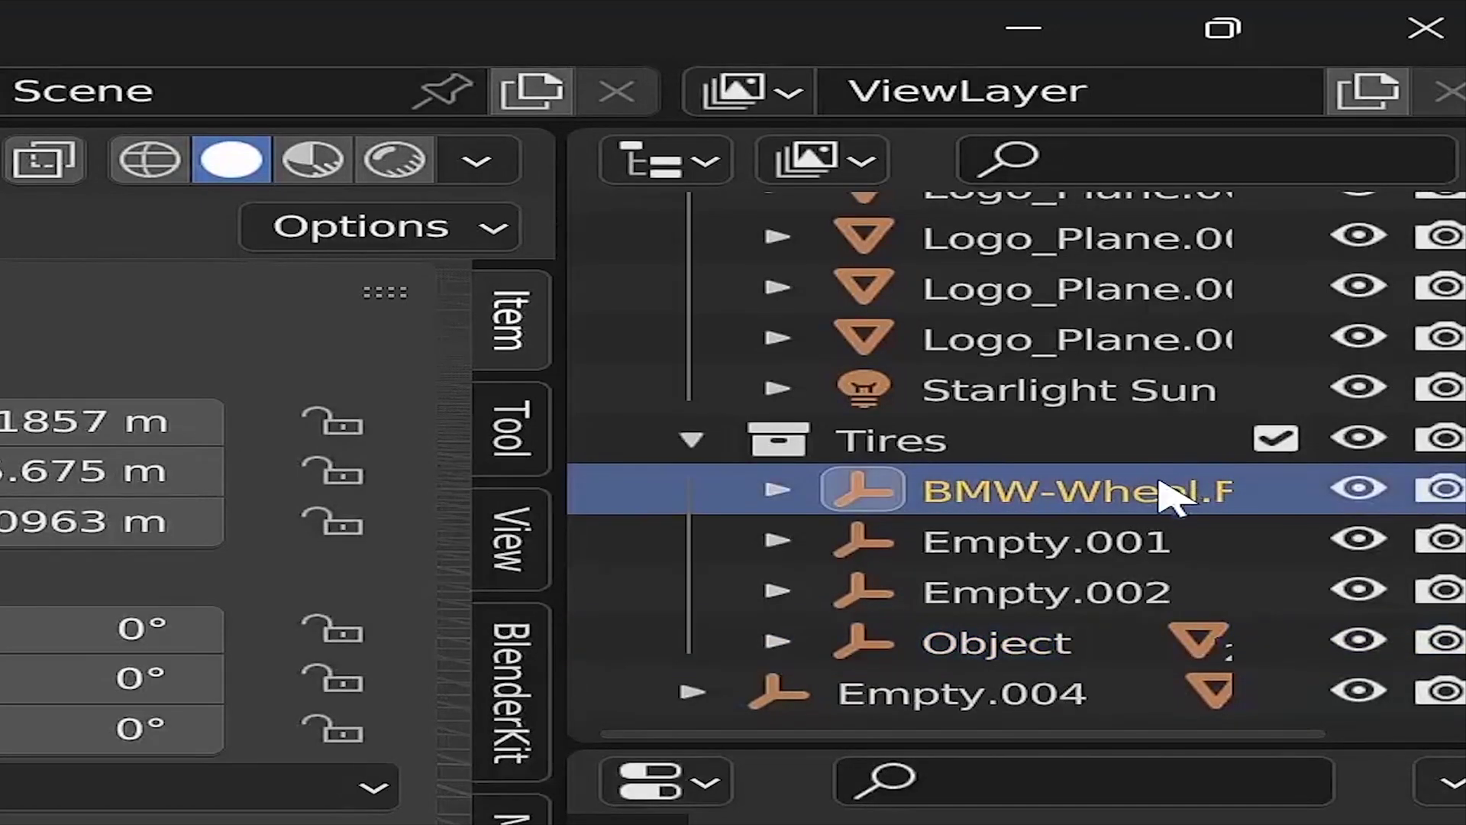
pyautogui.doubleClick(1164, 489)
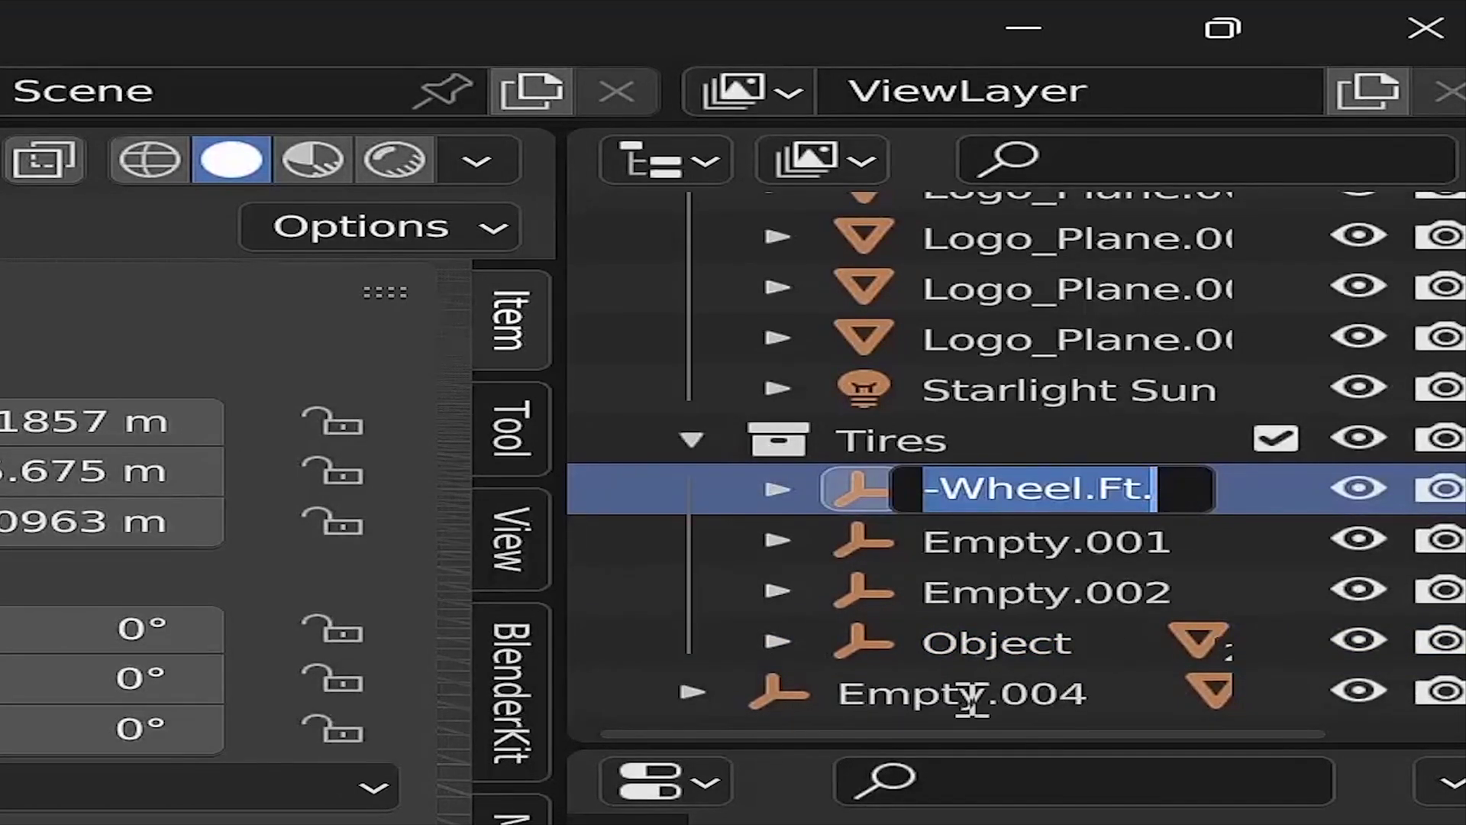
pyautogui.press('Escape')
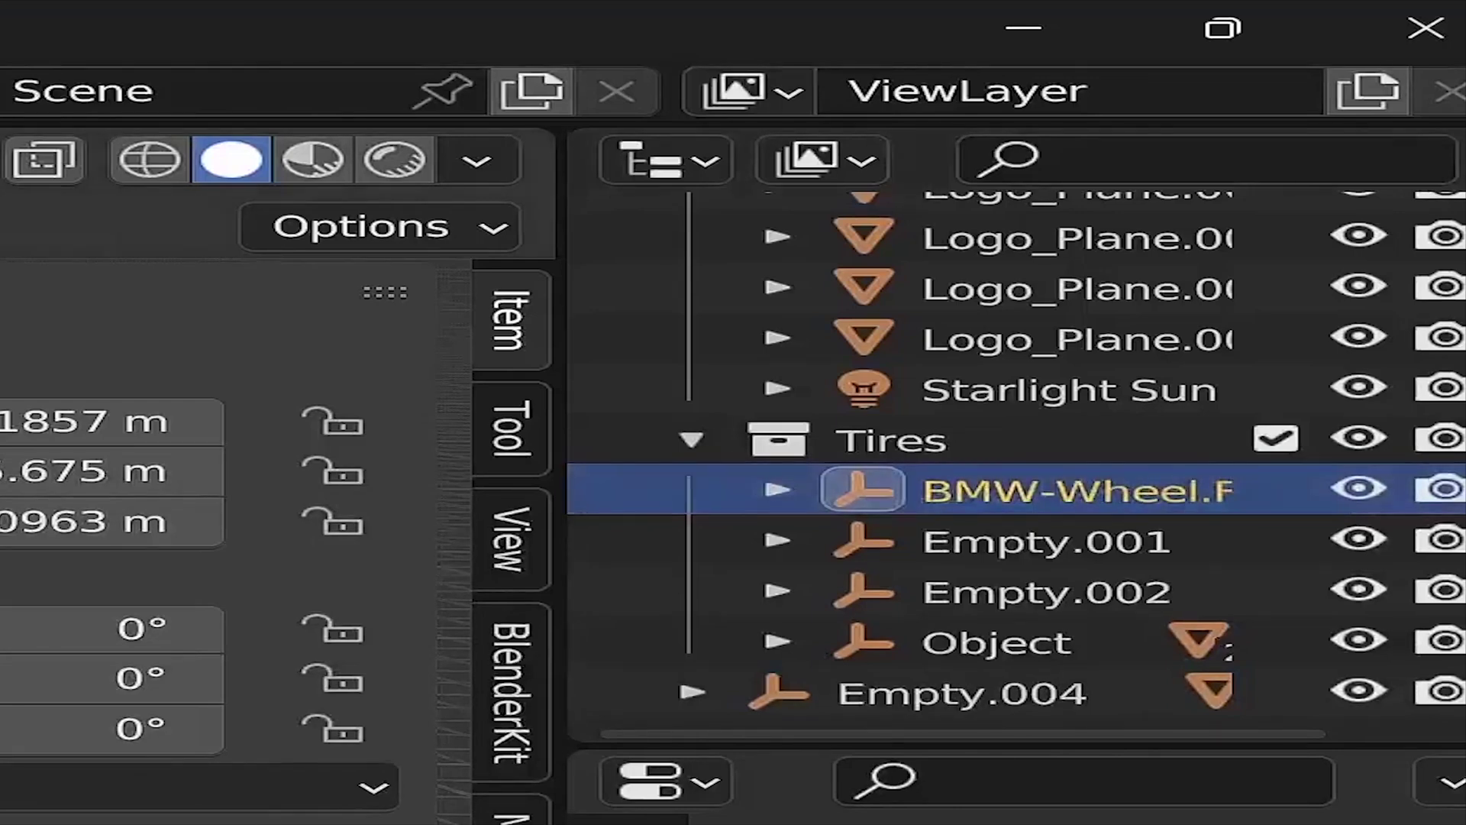
# - Rename the Object empty to BMW-Wheel.Ft.R
pyautogui.click(1099, 645)
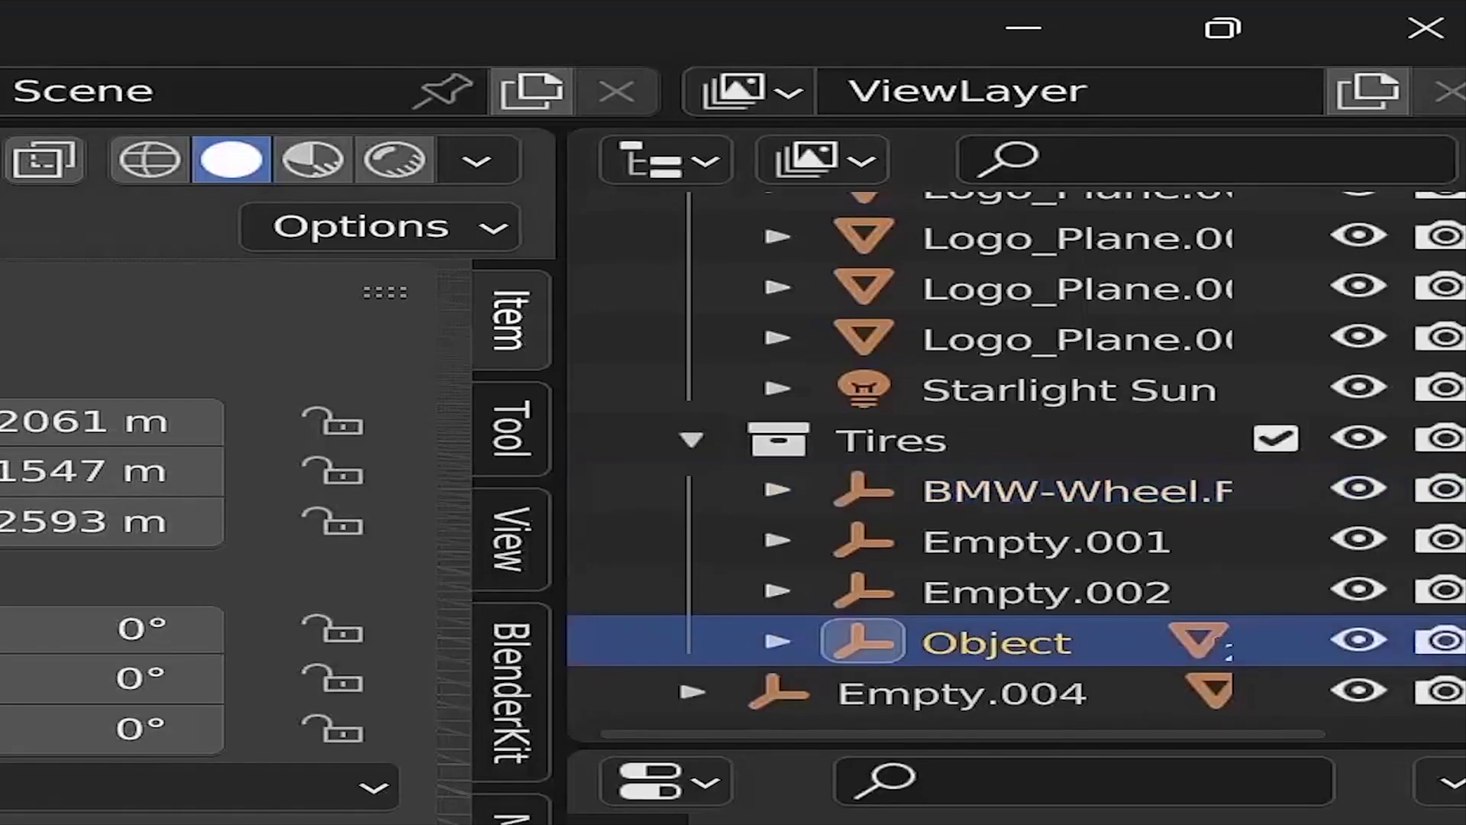
pyautogui.doubleClick(1065, 656)
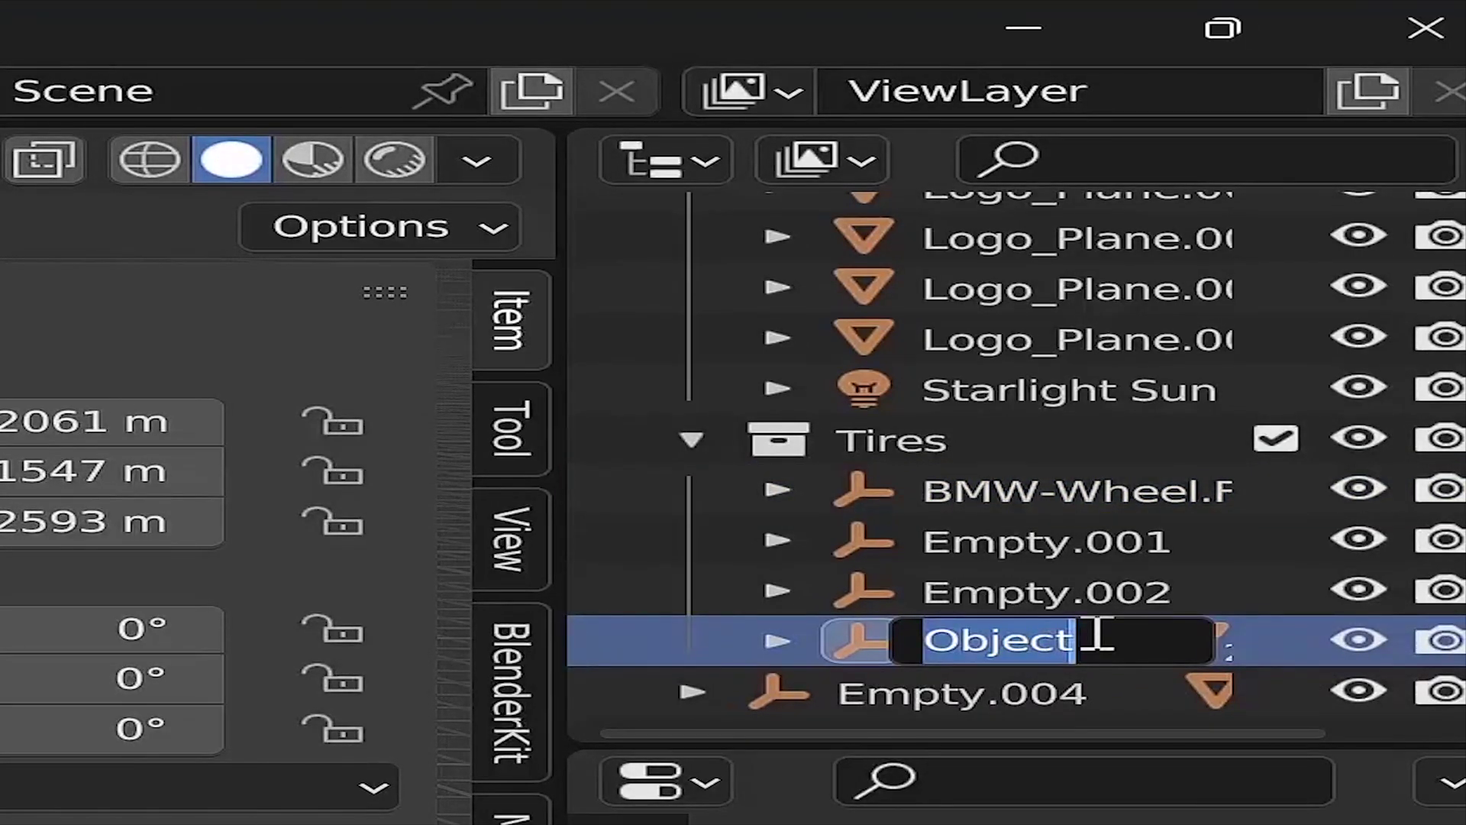
pyautogui.press('BackSpace')
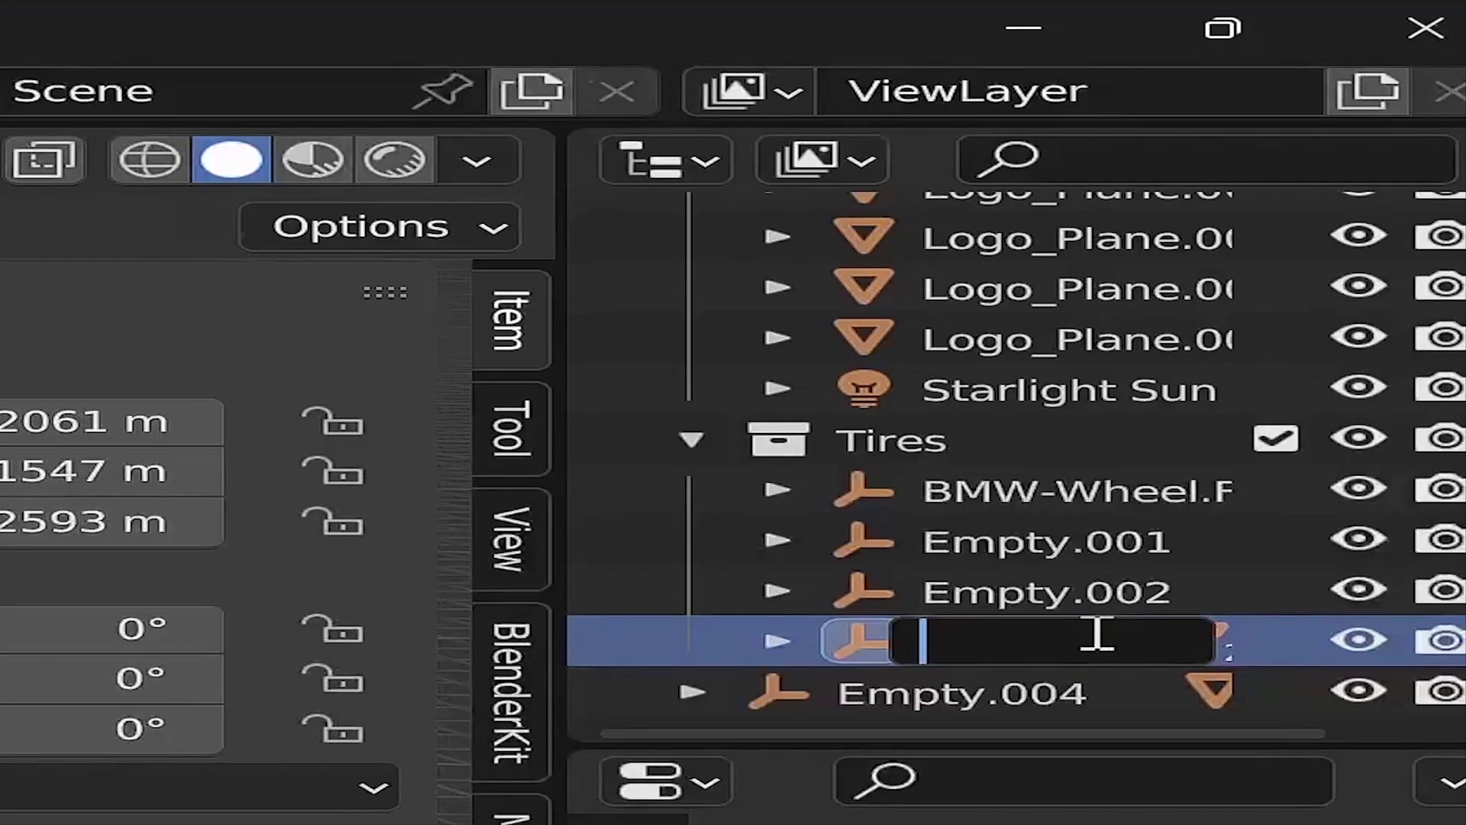
pyautogui.hotkey('ctrl', 'v')
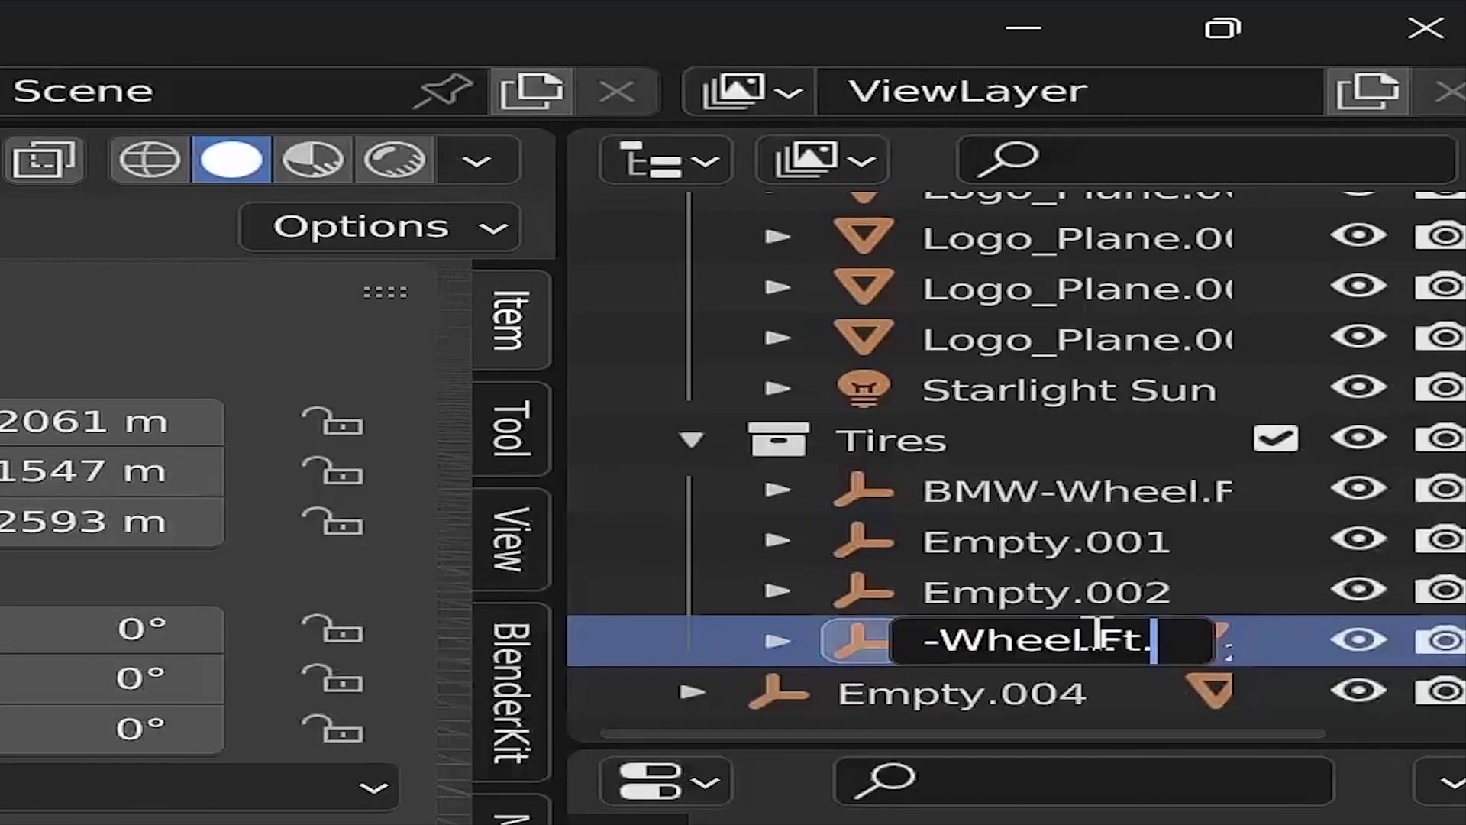
pyautogui.write('R')
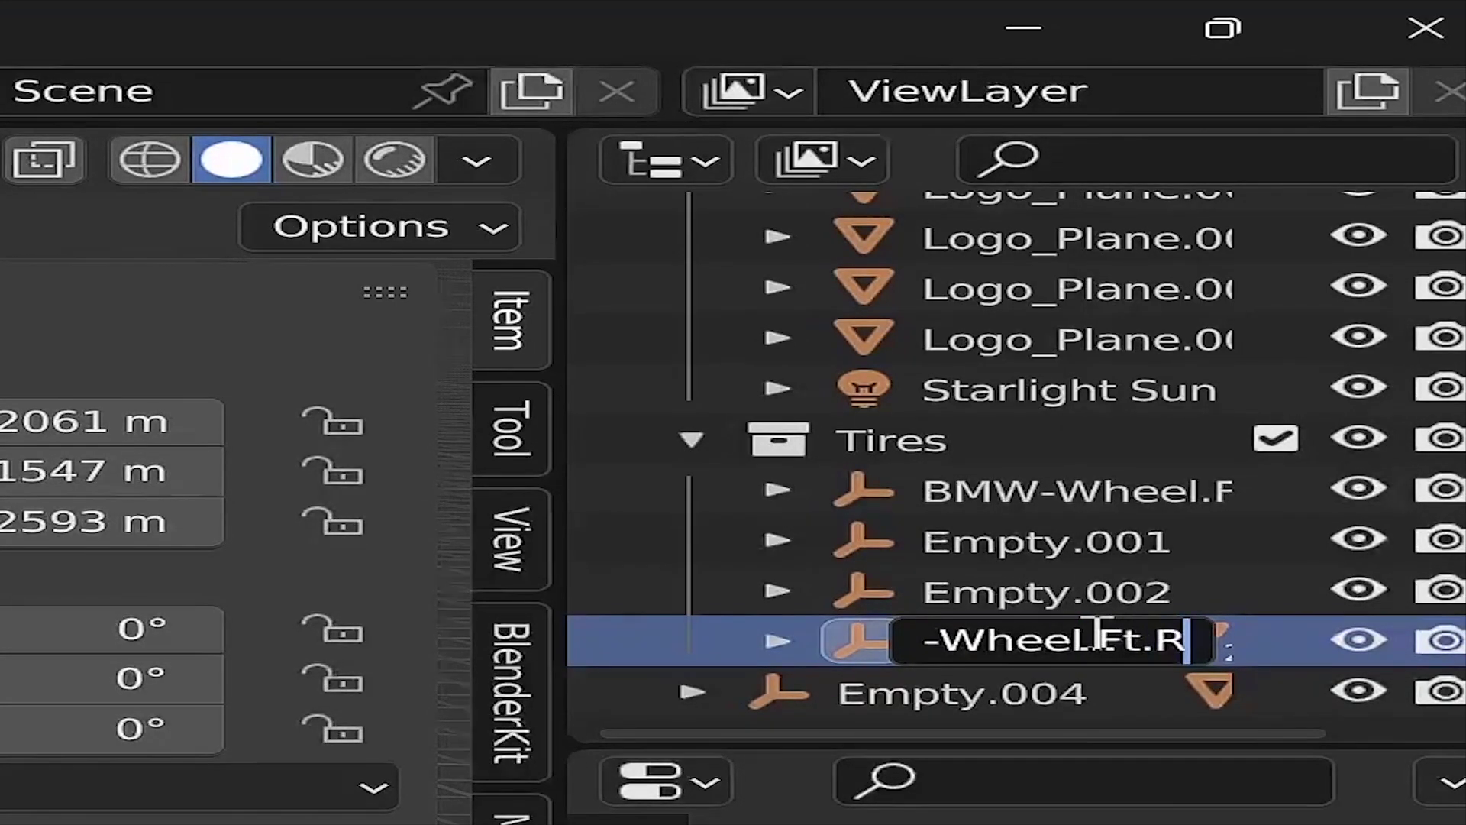
pyautogui.press('Return')
# - Rename the first wheel empty to BMW-Wheel.Ft.L
pyautogui.doubleClick(1185, 488)
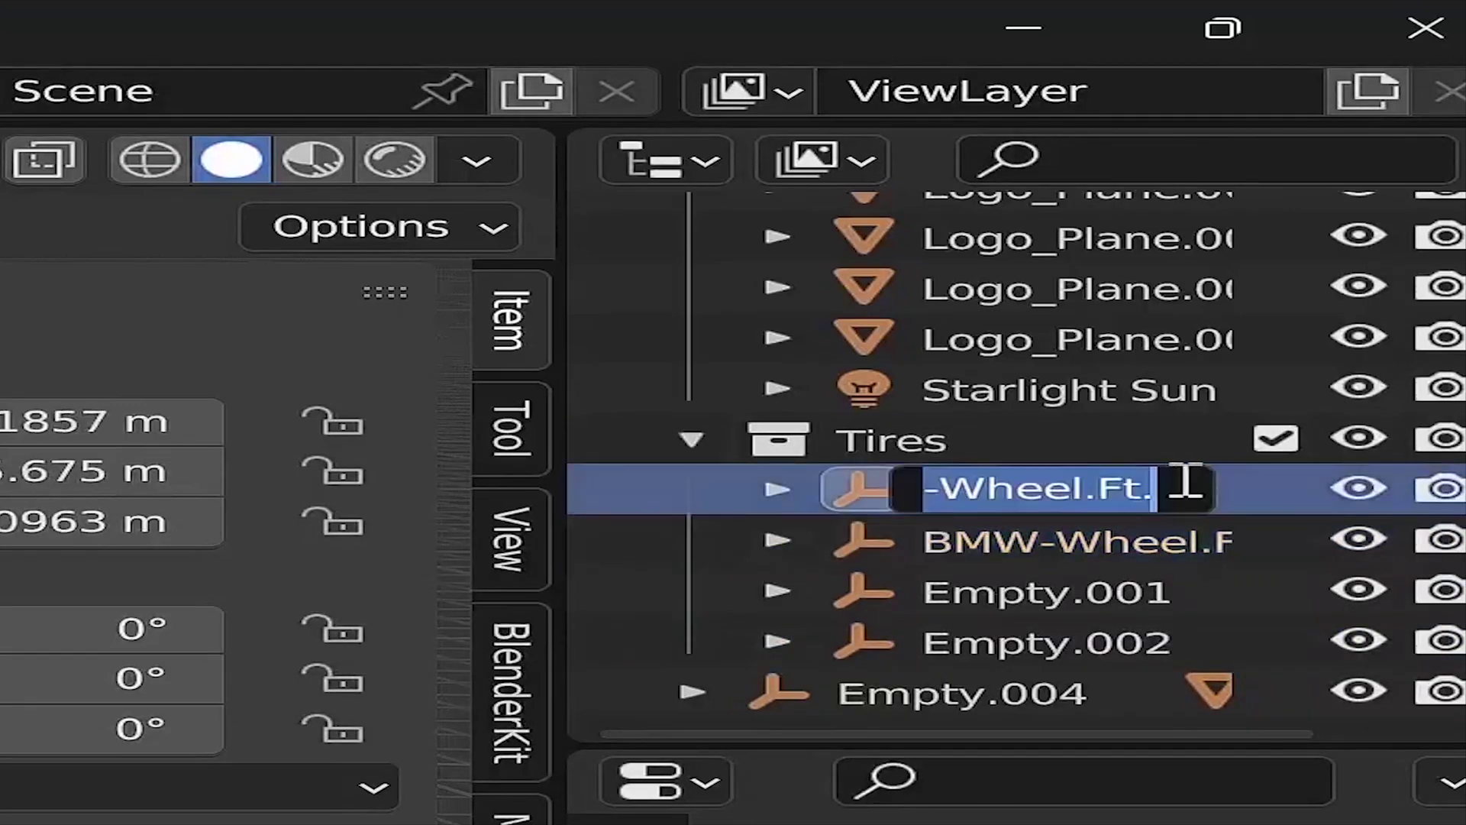
pyautogui.click(1177, 480)
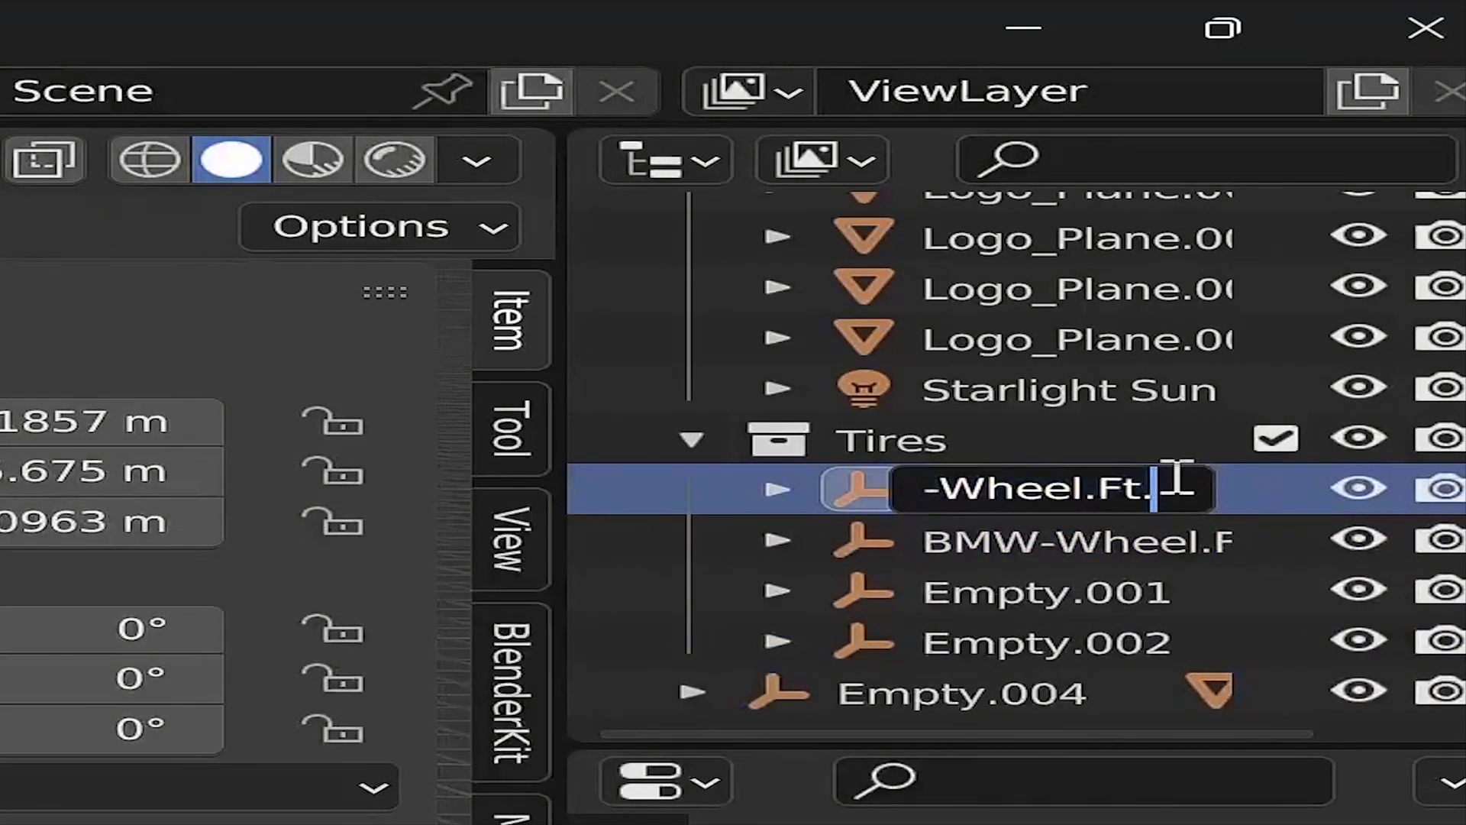
pyautogui.write('L')
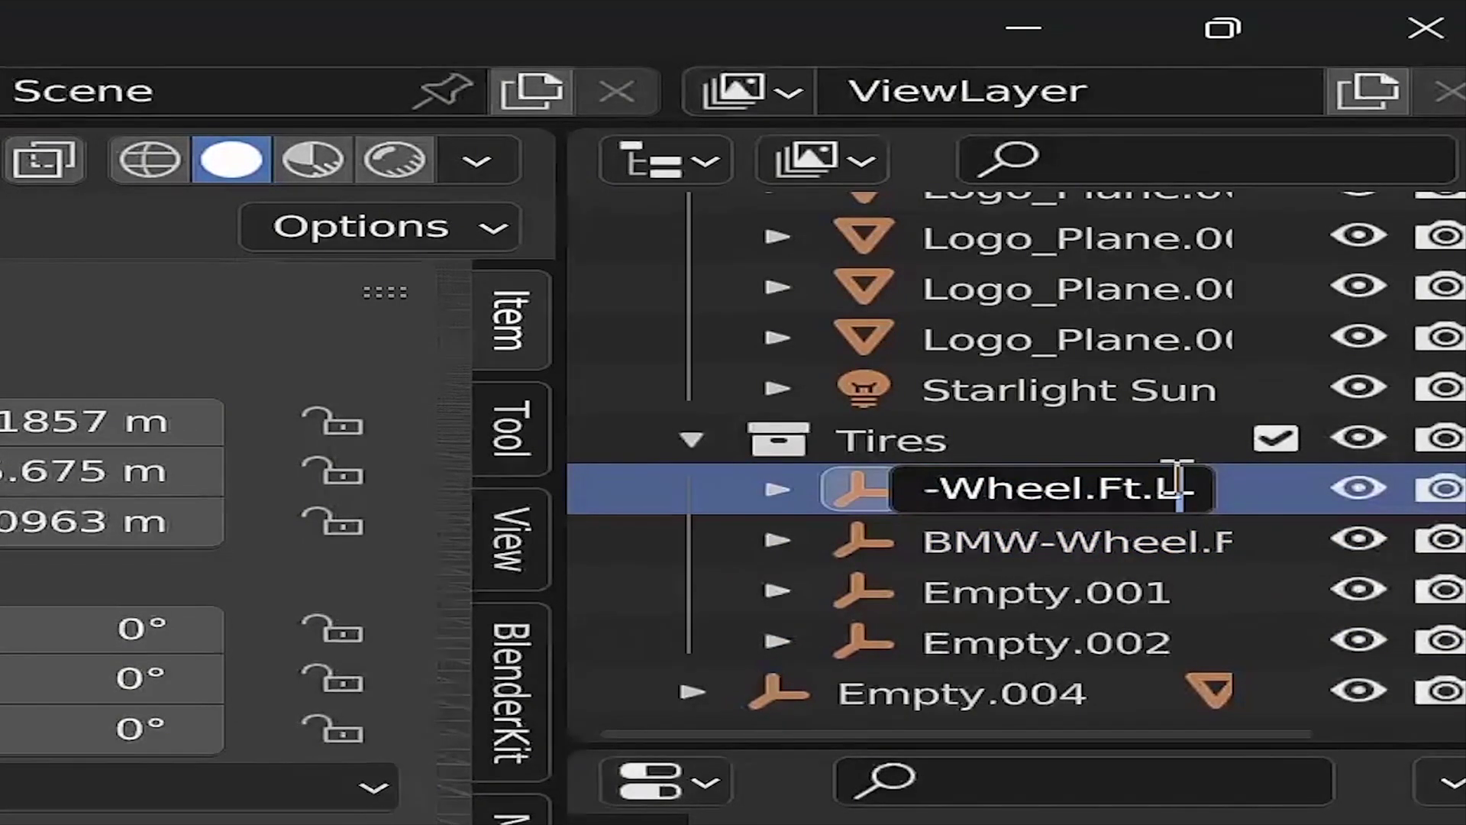
pyautogui.press('Return')
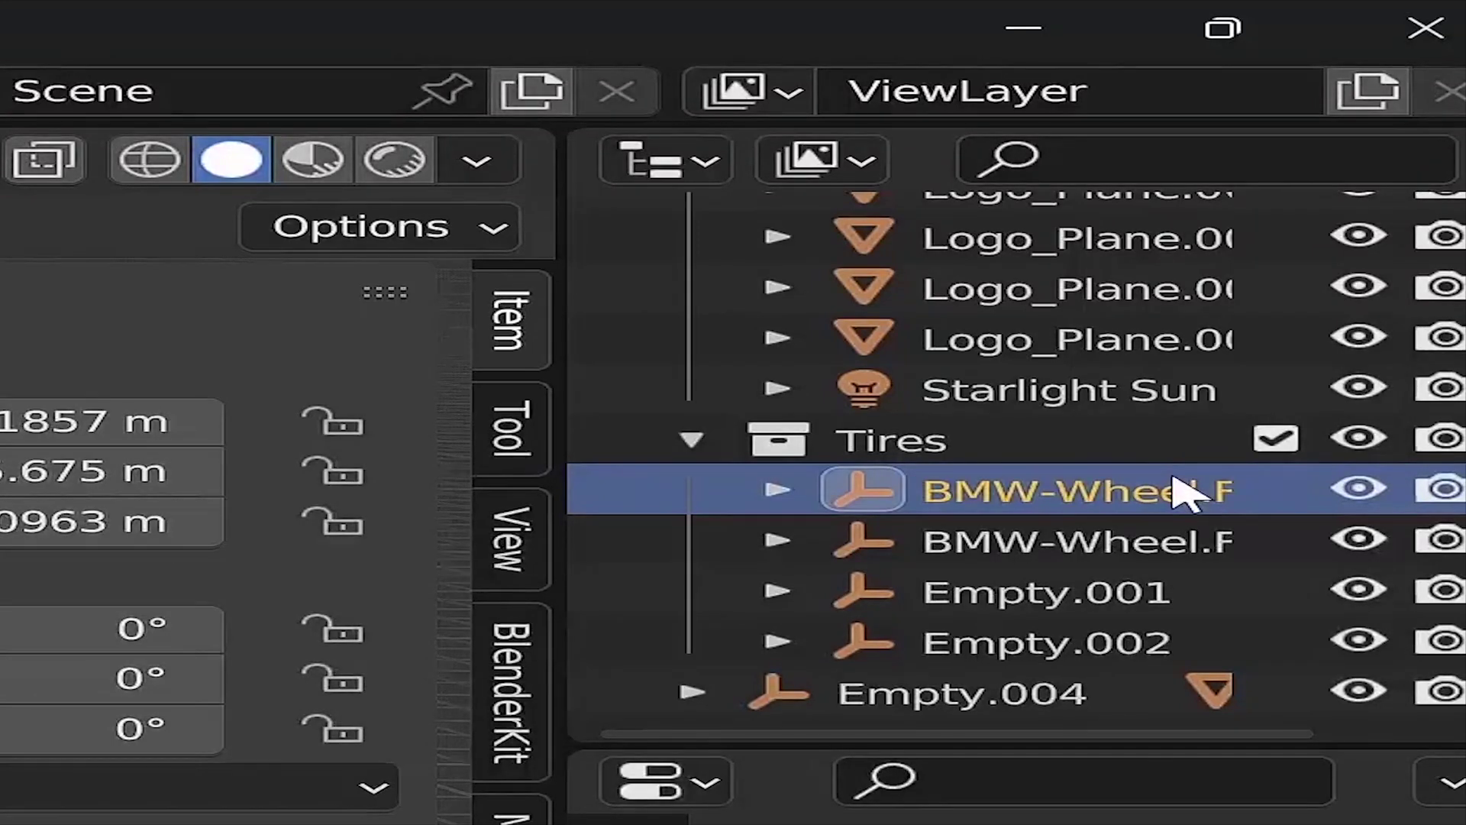
# - Check both front-wheel names without changes and select Empty.001
pyautogui.doubleClick(1182, 493)
pyautogui.press('Escape')
pyautogui.doubleClick(1178, 541)
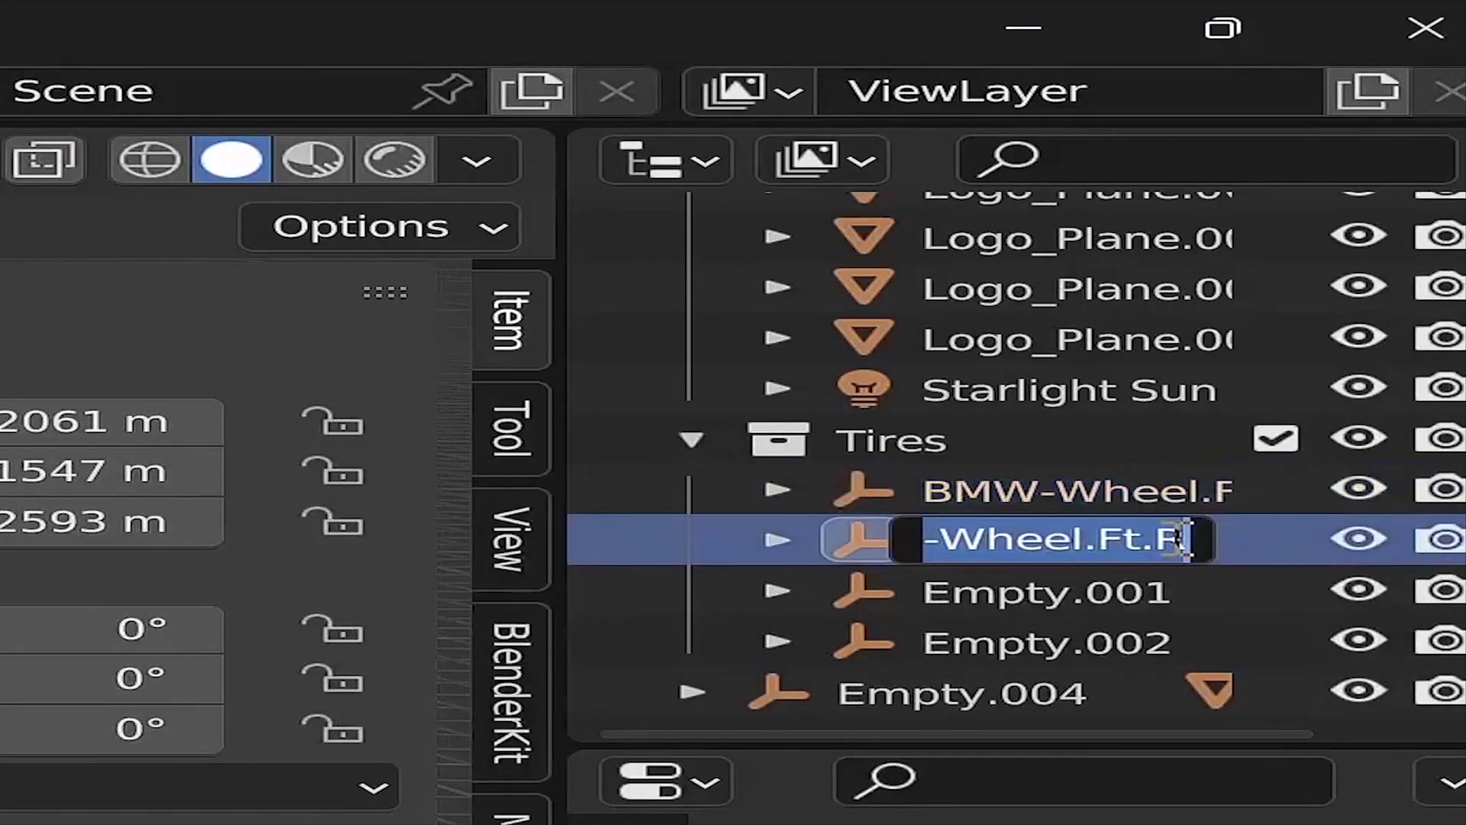
pyautogui.press('Return')
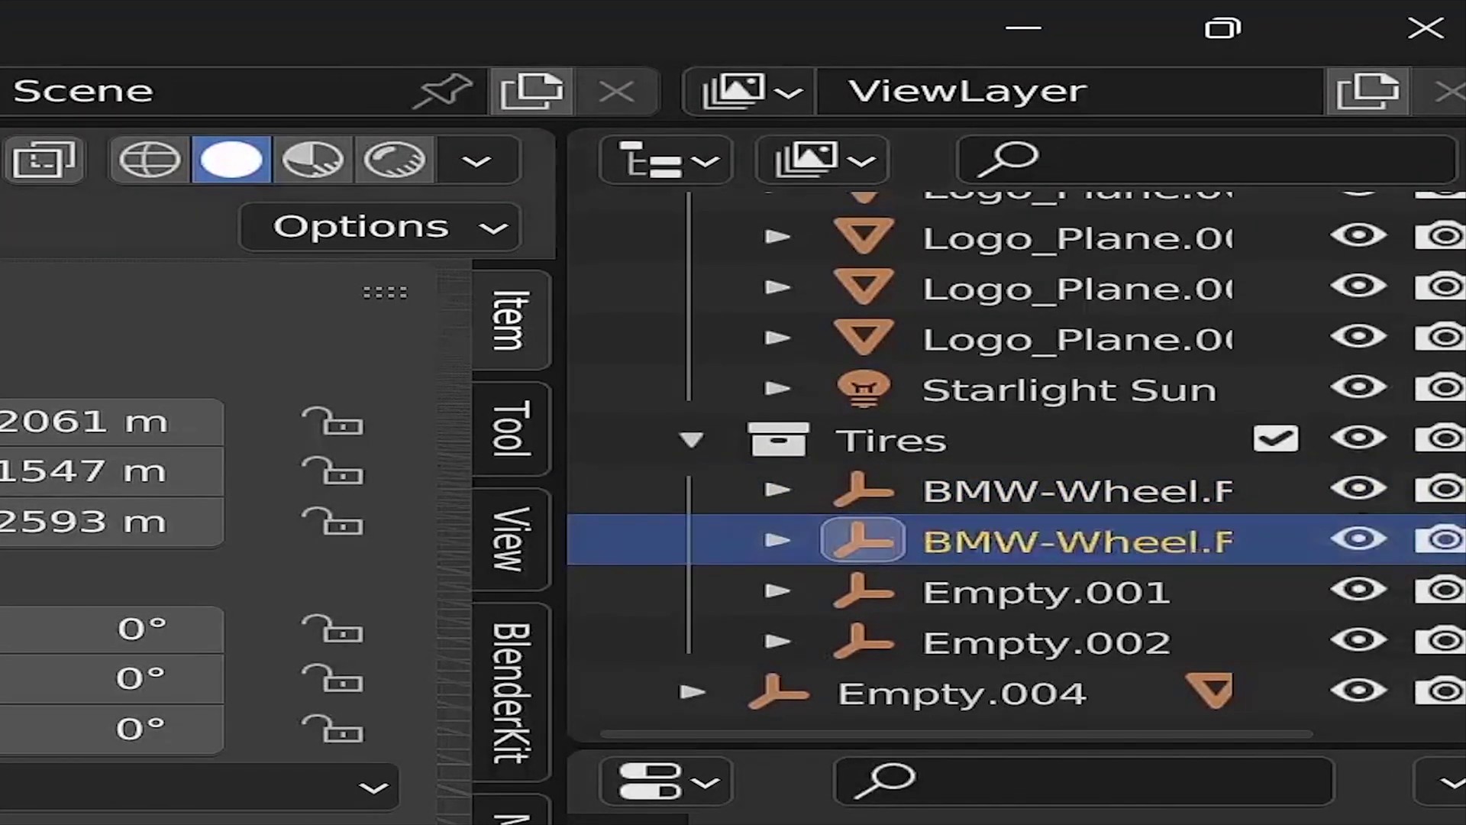
pyautogui.click(1047, 592)
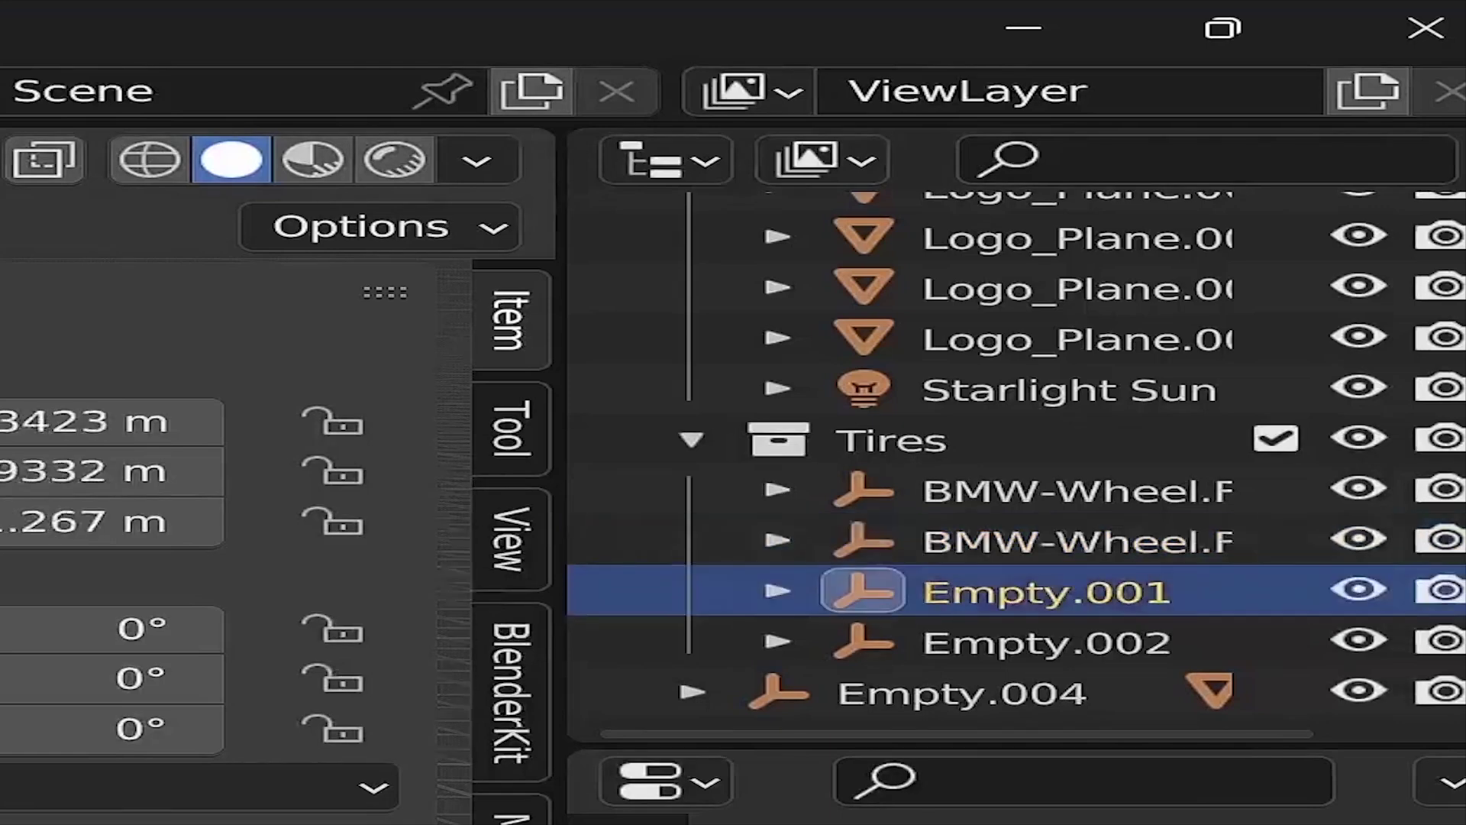
# - Rename Empty.001 to BMW-Wheel.Bk.L
pyautogui.doubleClick(1184, 604)
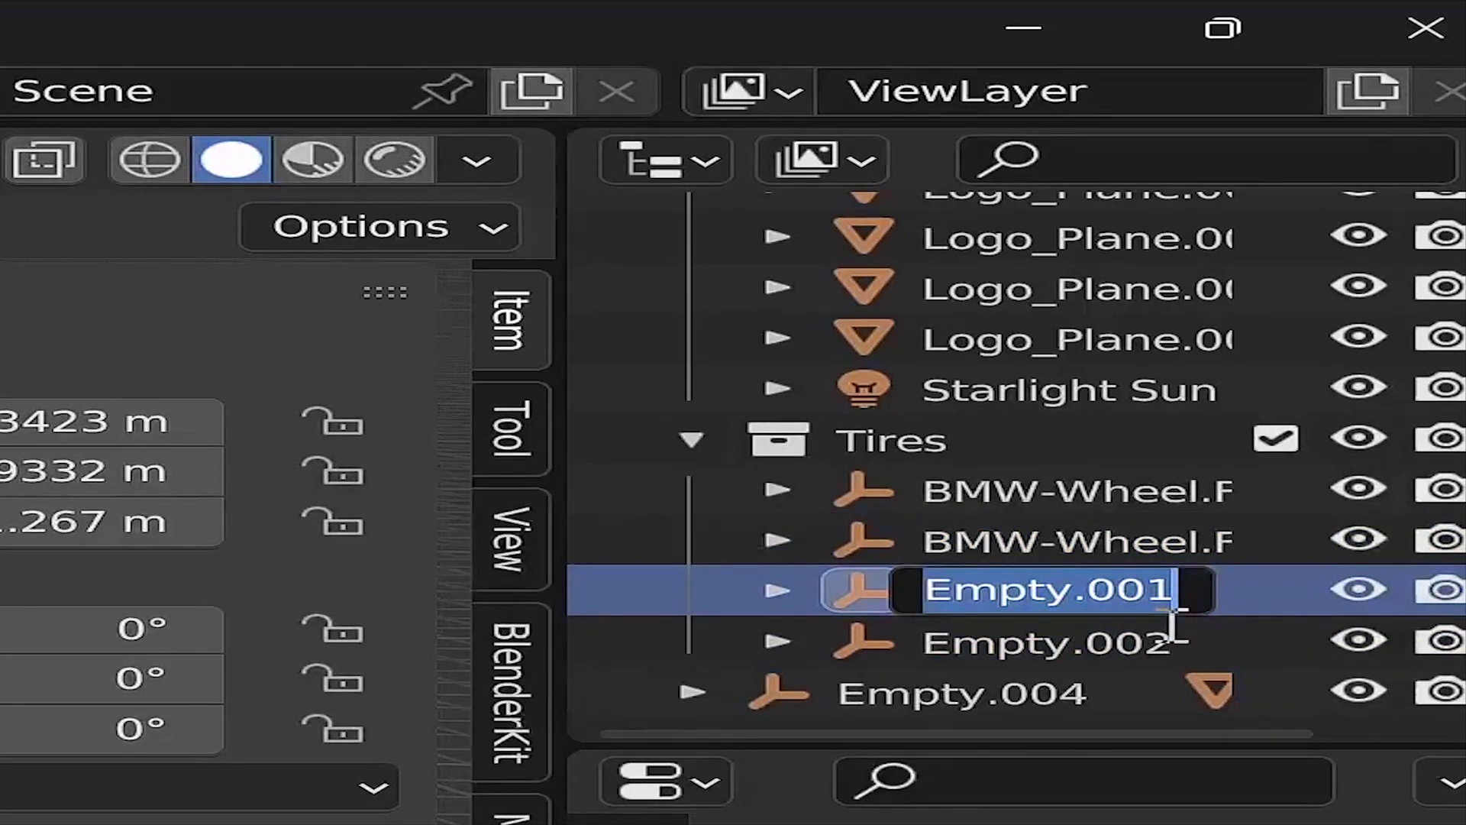
pyautogui.hotkey('ctrl', 'v')
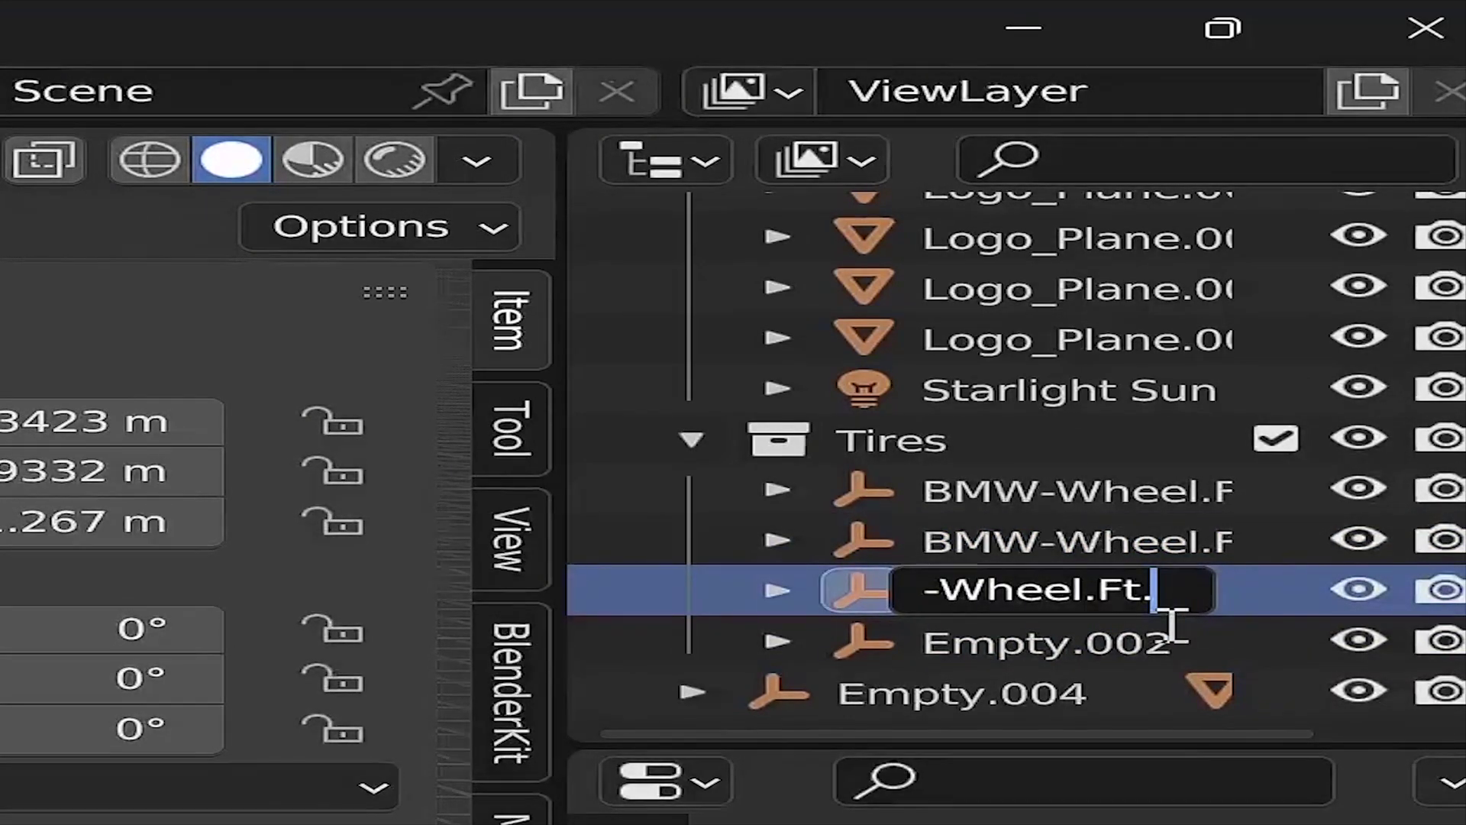
pyautogui.write('L')
pyautogui.press('Left')
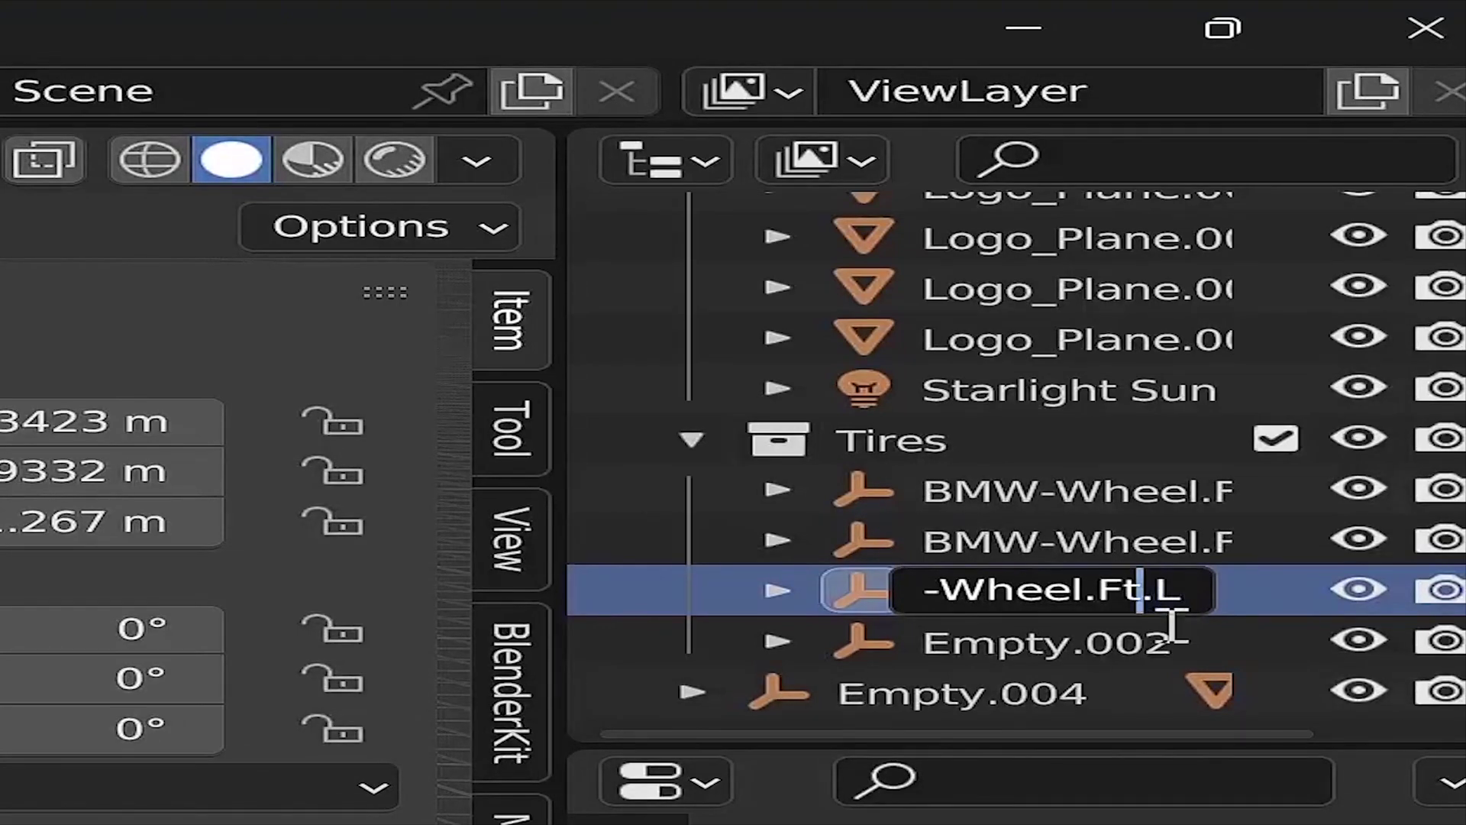
pyautogui.press('BackSpace')
pyautogui.press('BackSpace')
pyautogui.write('B')
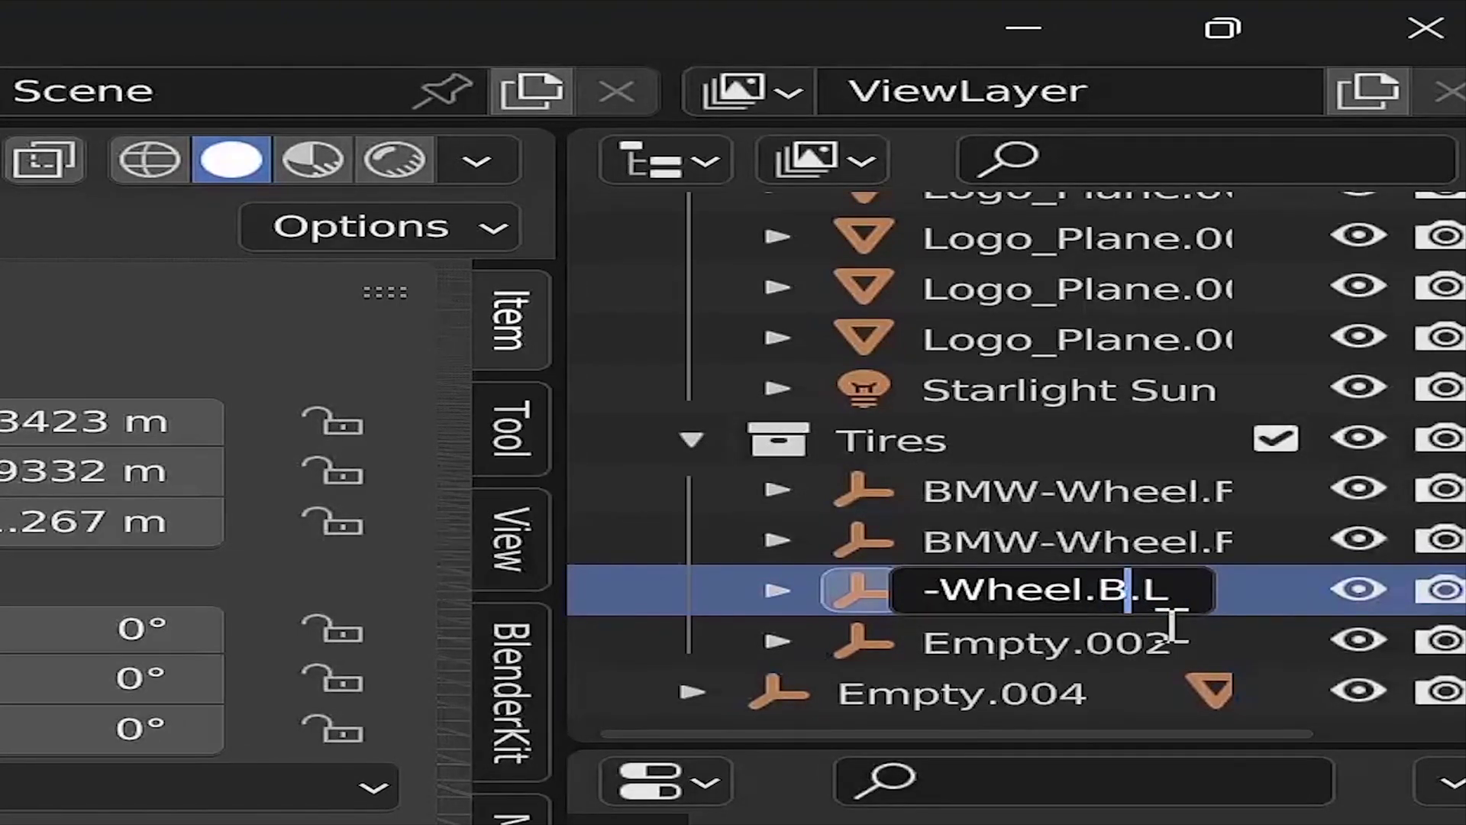
pyautogui.write('k')
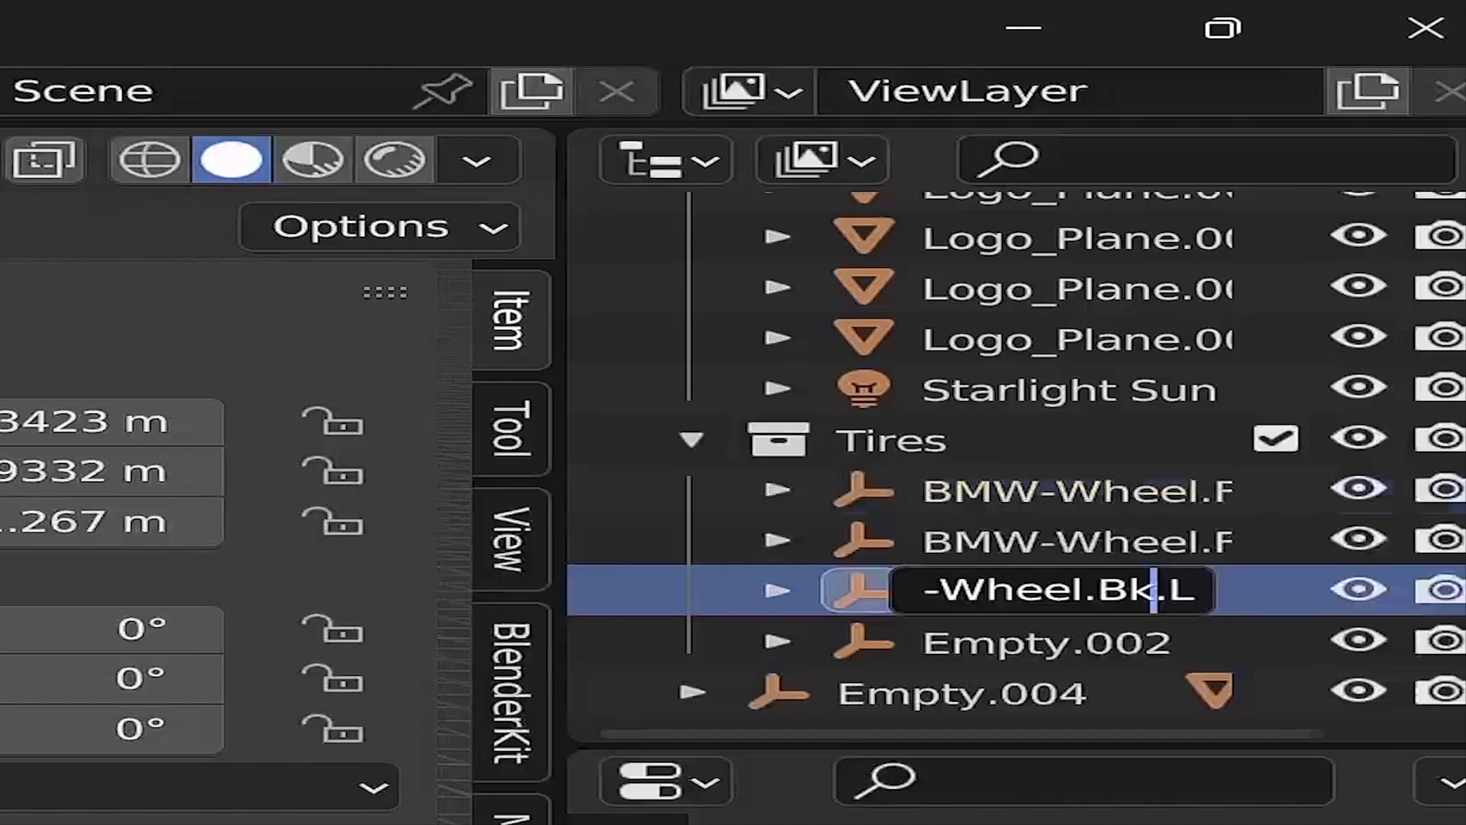
pyautogui.press('Return')
# - Rename Empty.002 to BMW-Wheel.Bk.R
pyautogui.click(859, 641)
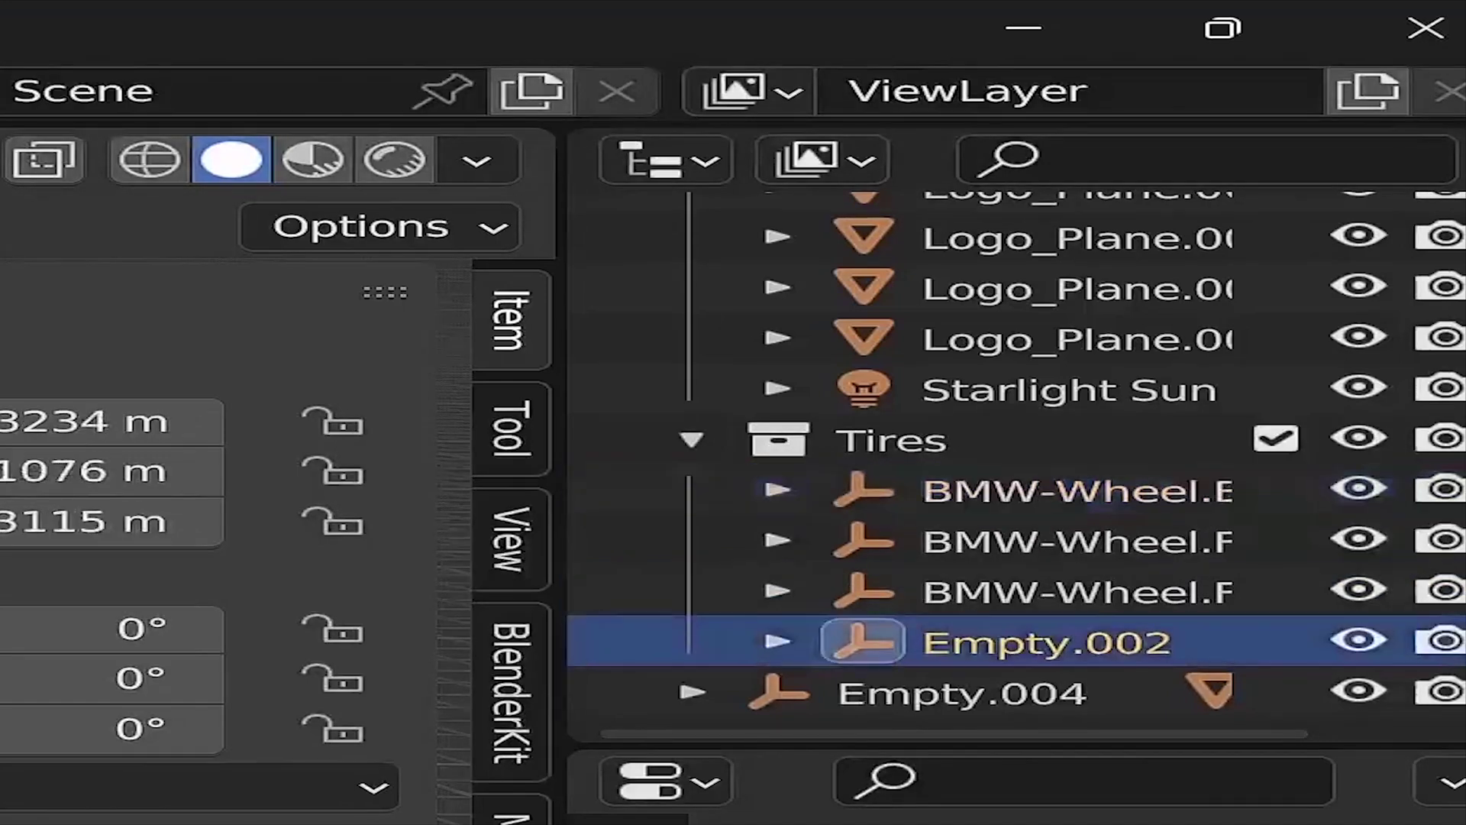
pyautogui.doubleClick(1144, 649)
pyautogui.press('BackSpace')
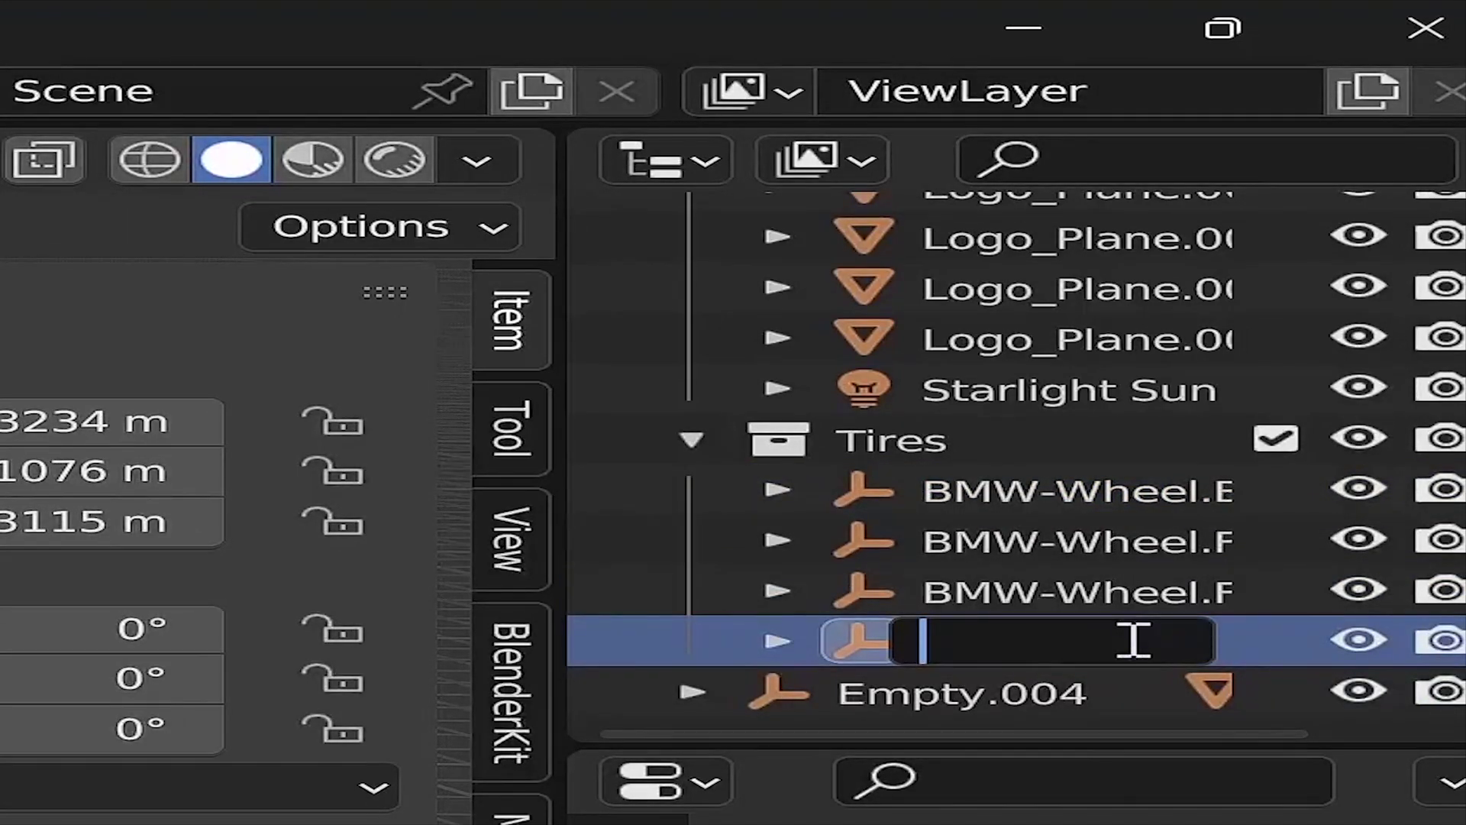
pyautogui.write('BMW-Wheel.Ft')
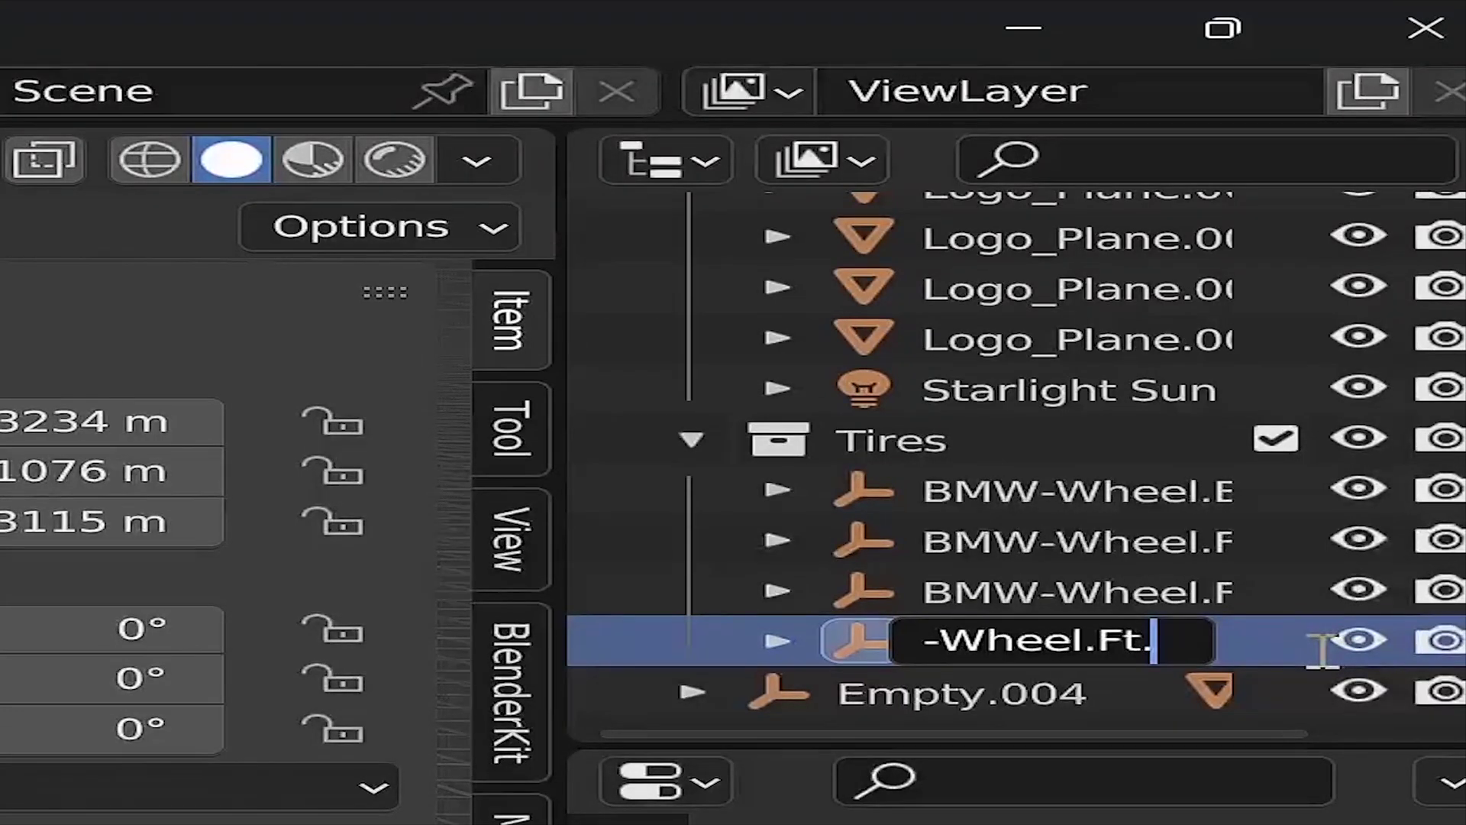
pyautogui.write('R')
pyautogui.press('Left')
pyautogui.press('Left')
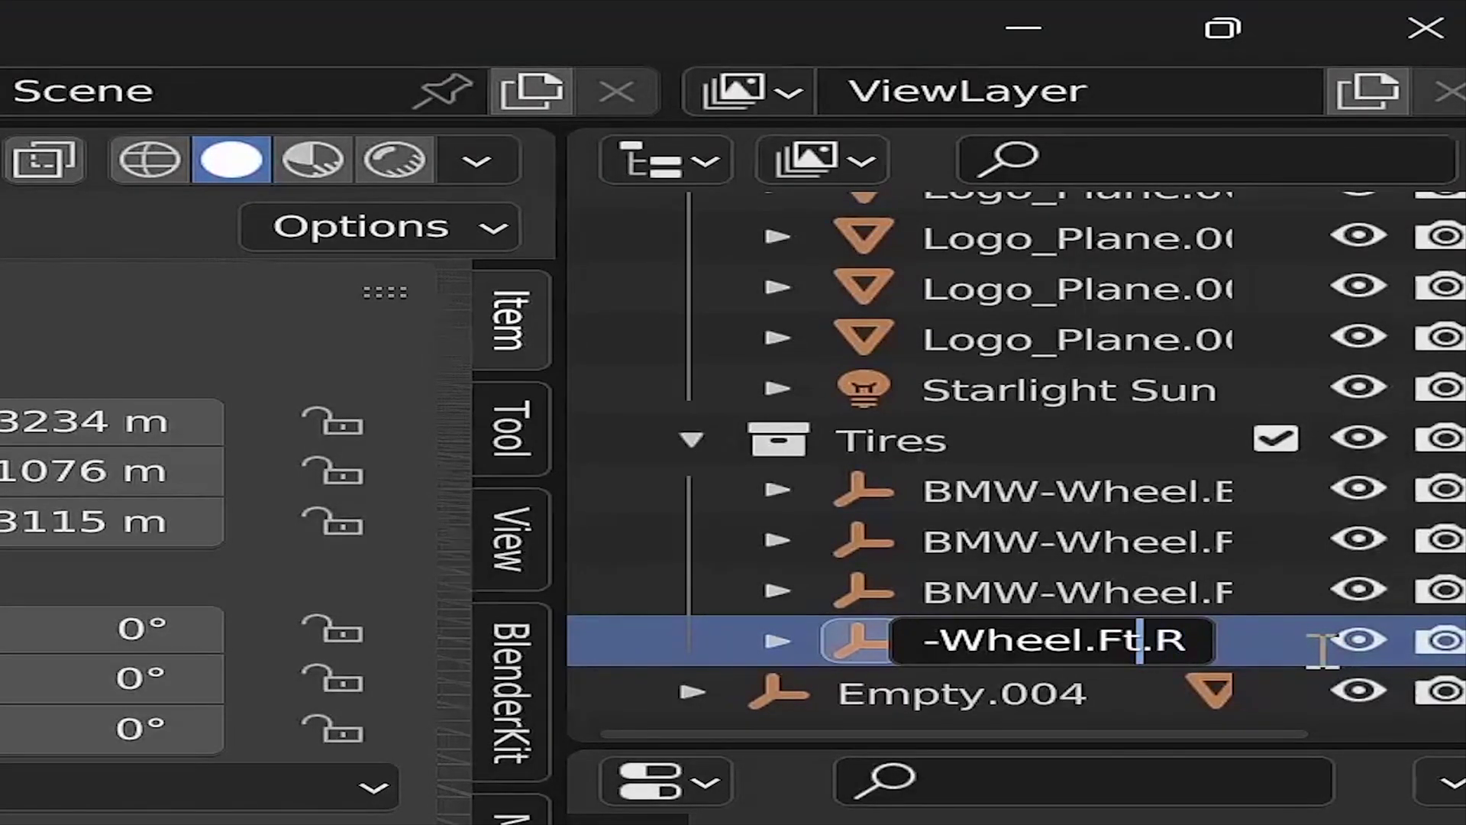
pyautogui.press('BackSpace')
pyautogui.press('BackSpace')
pyautogui.press('BackSpace')
pyautogui.write('B')
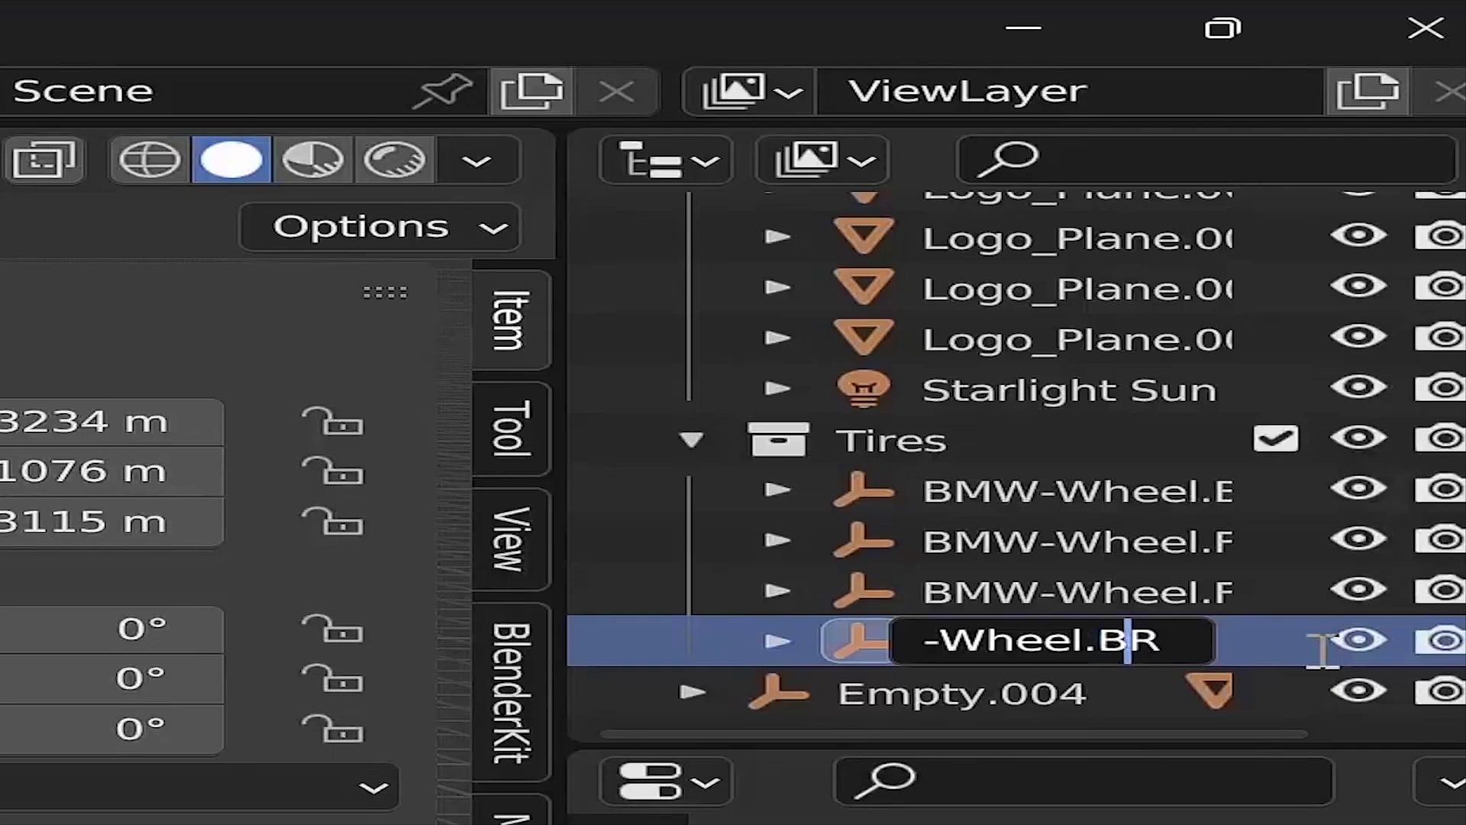
pyautogui.write('k.')
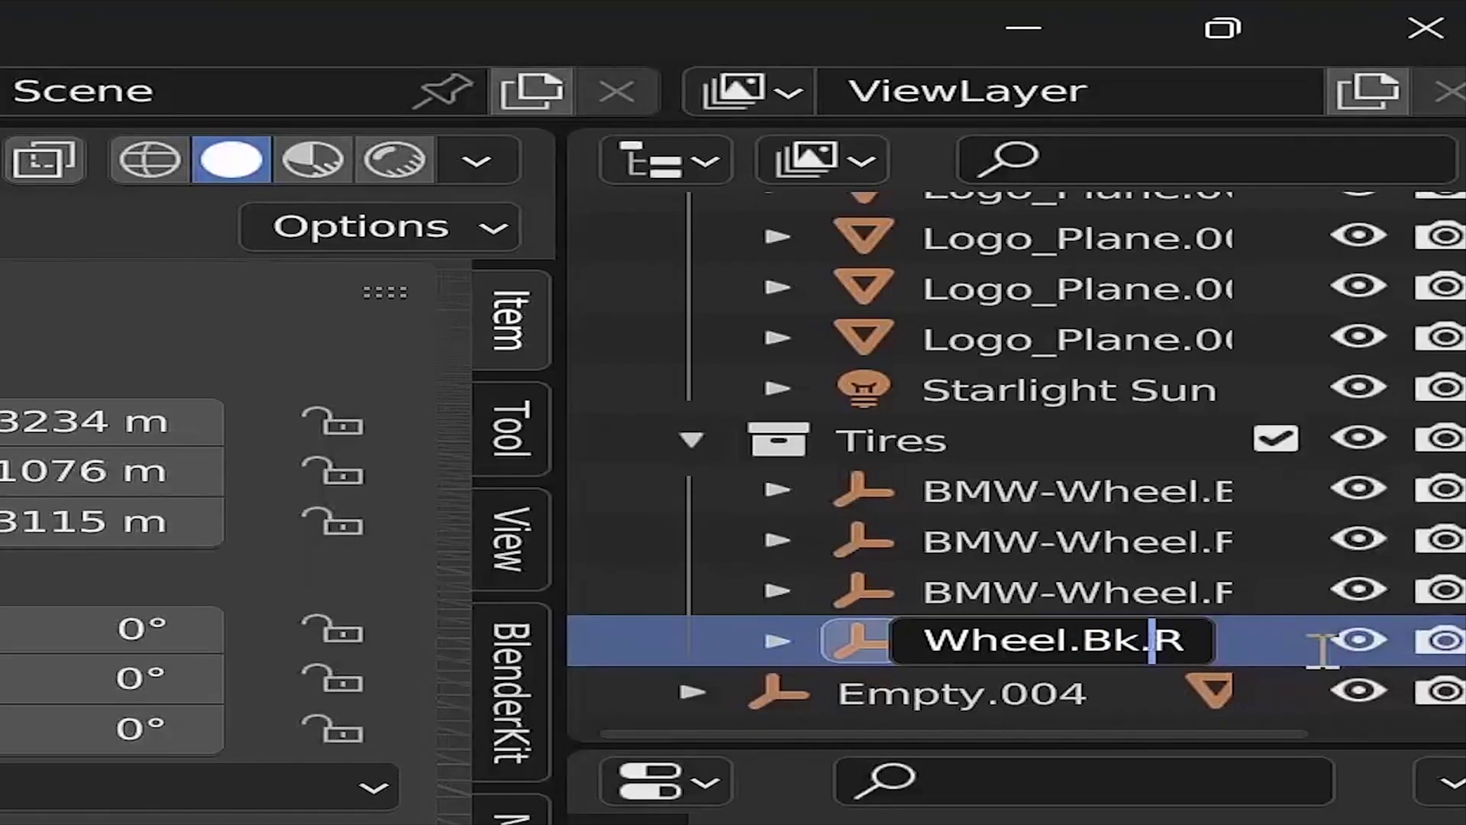
pyautogui.press('Return')
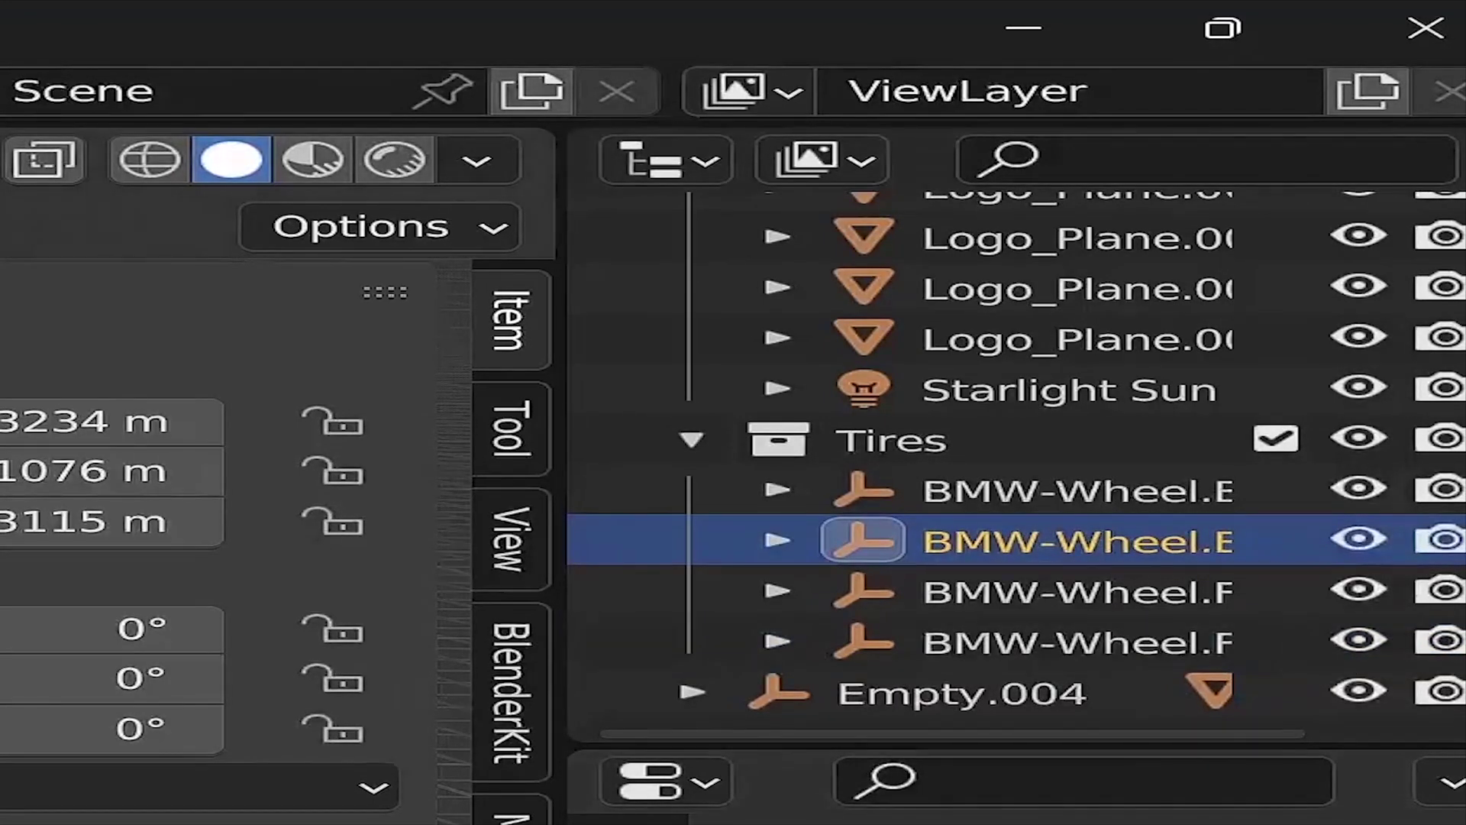
pyautogui.click(1069, 642)
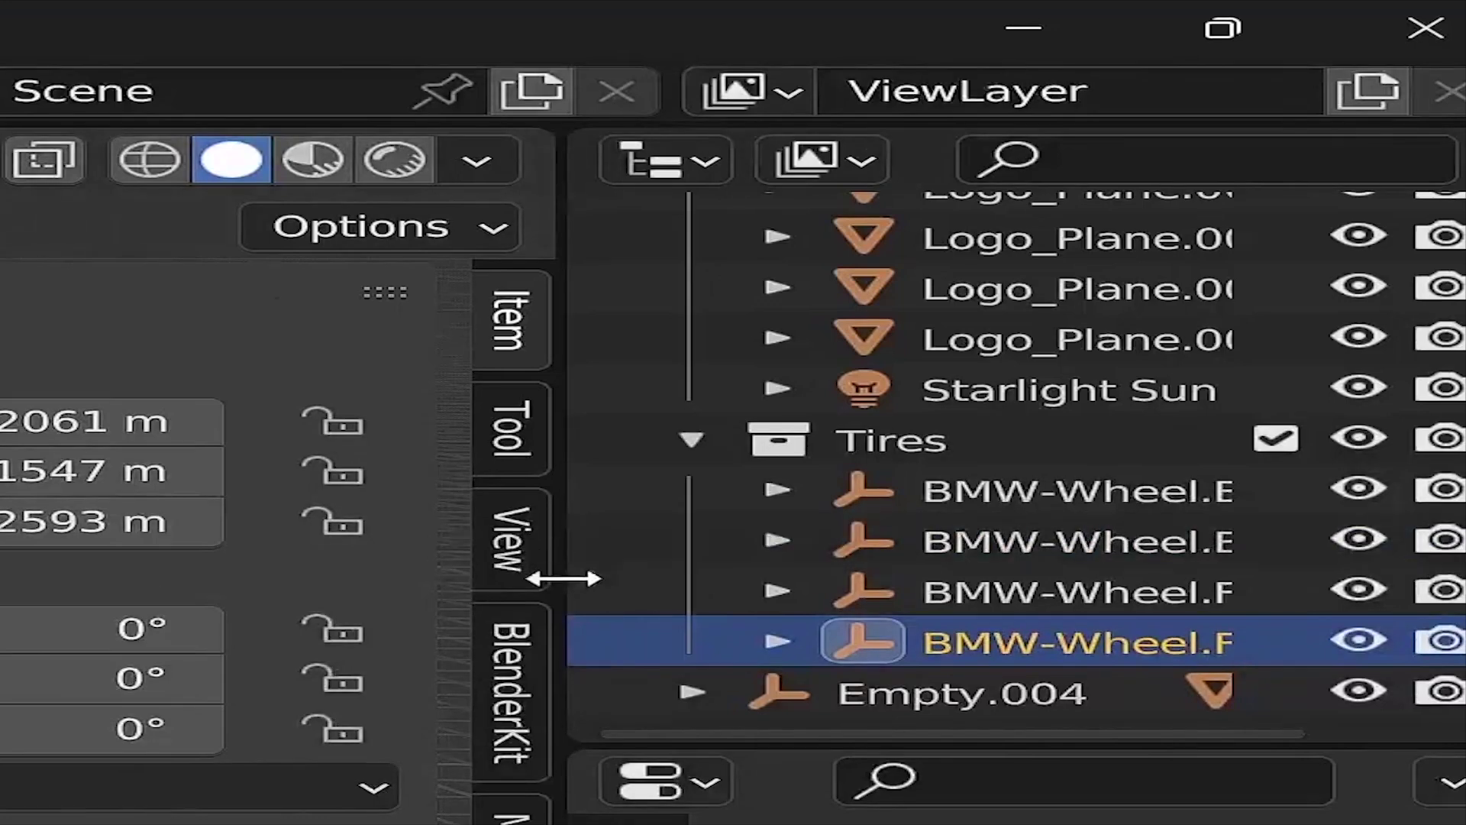
# - Widen the Outliner to show full names and rename Empty.004 to BMW.body
pyautogui.moveTo(563, 576); pyautogui.dragTo(16, 638)
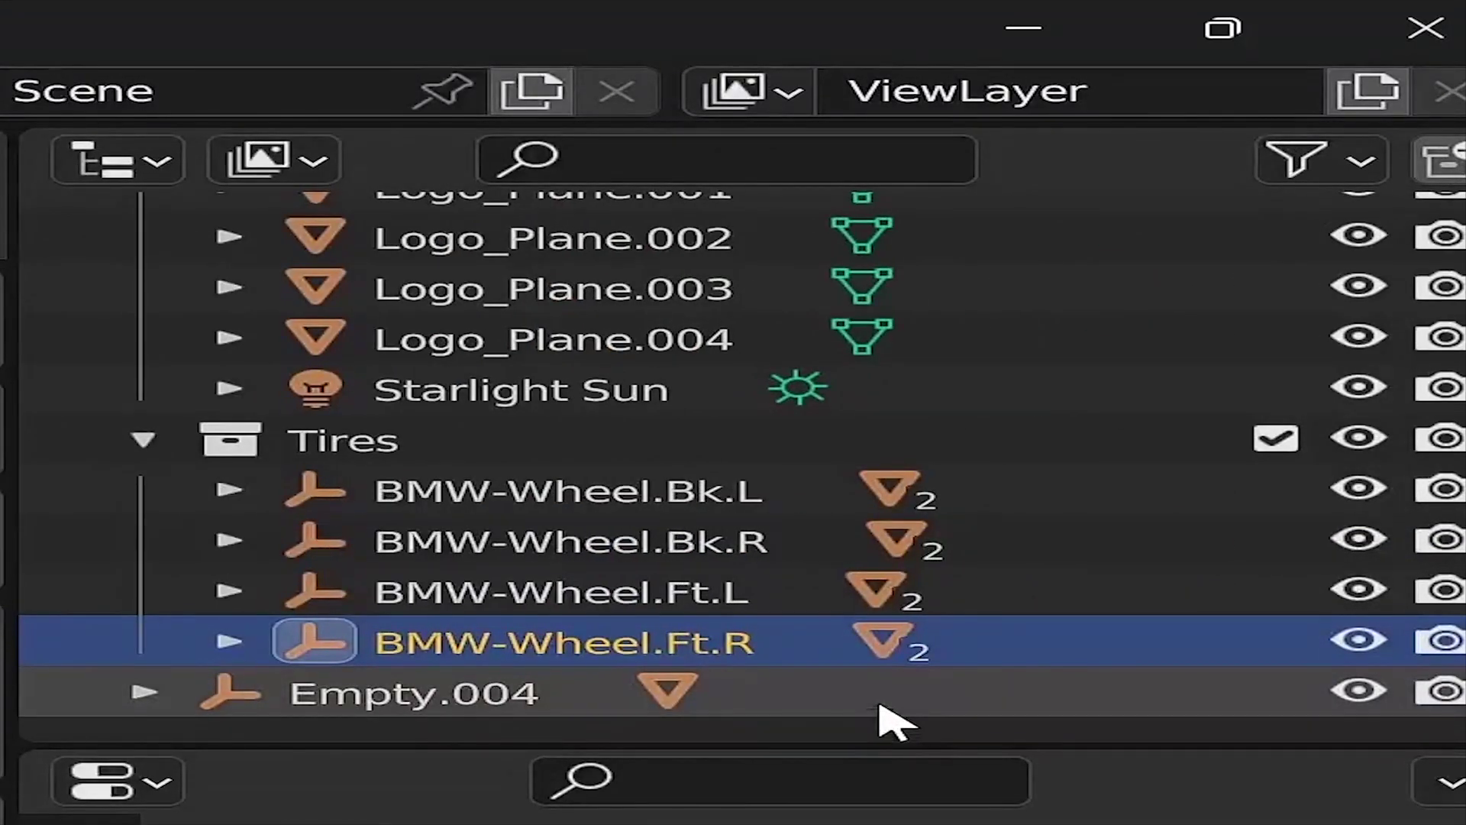
pyautogui.click(917, 691)
pyautogui.doubleClick(446, 694)
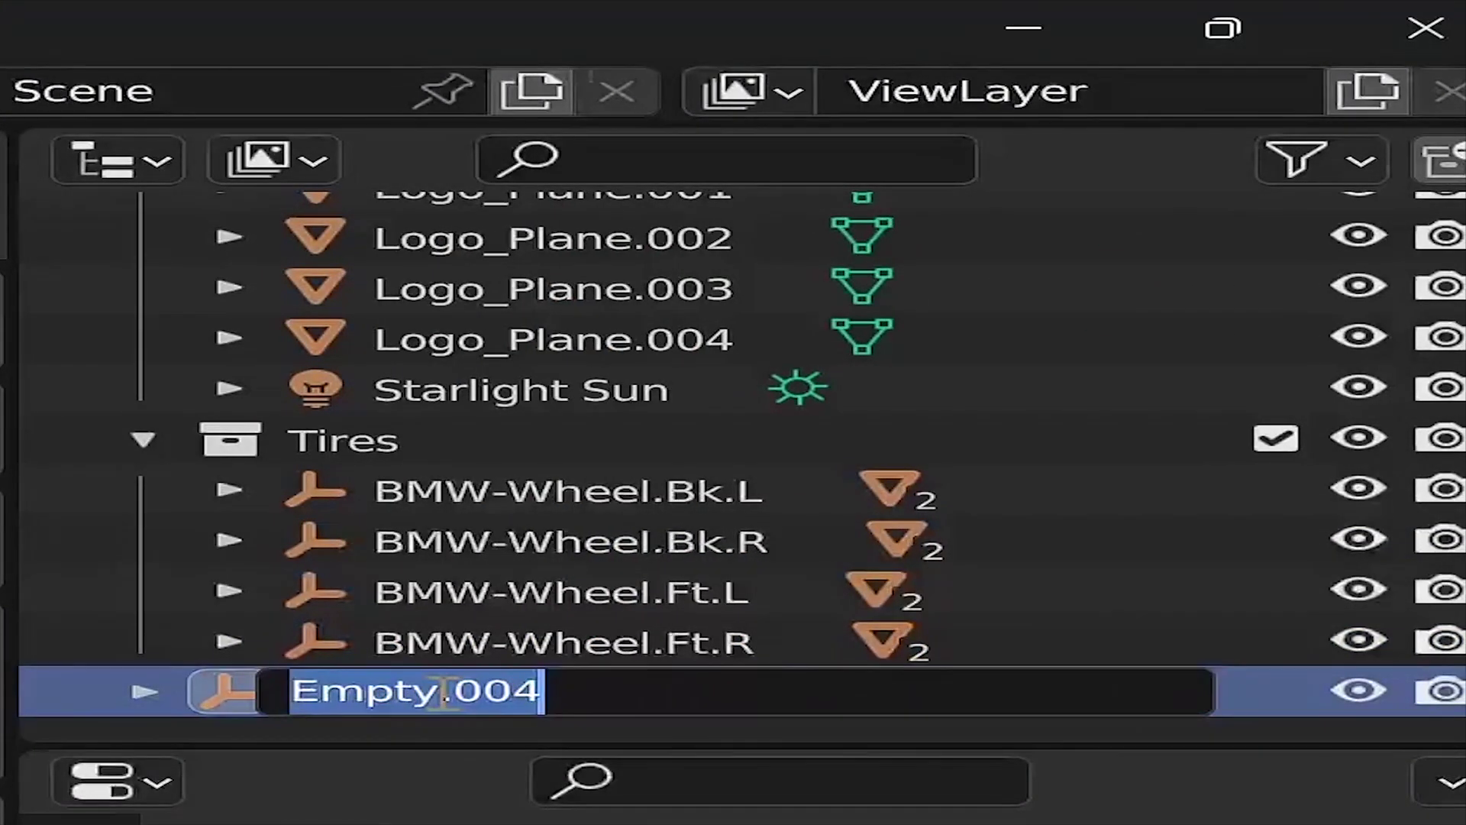
pyautogui.press('BackSpace')
pyautogui.write('b')
pyautogui.press('BackSpace')
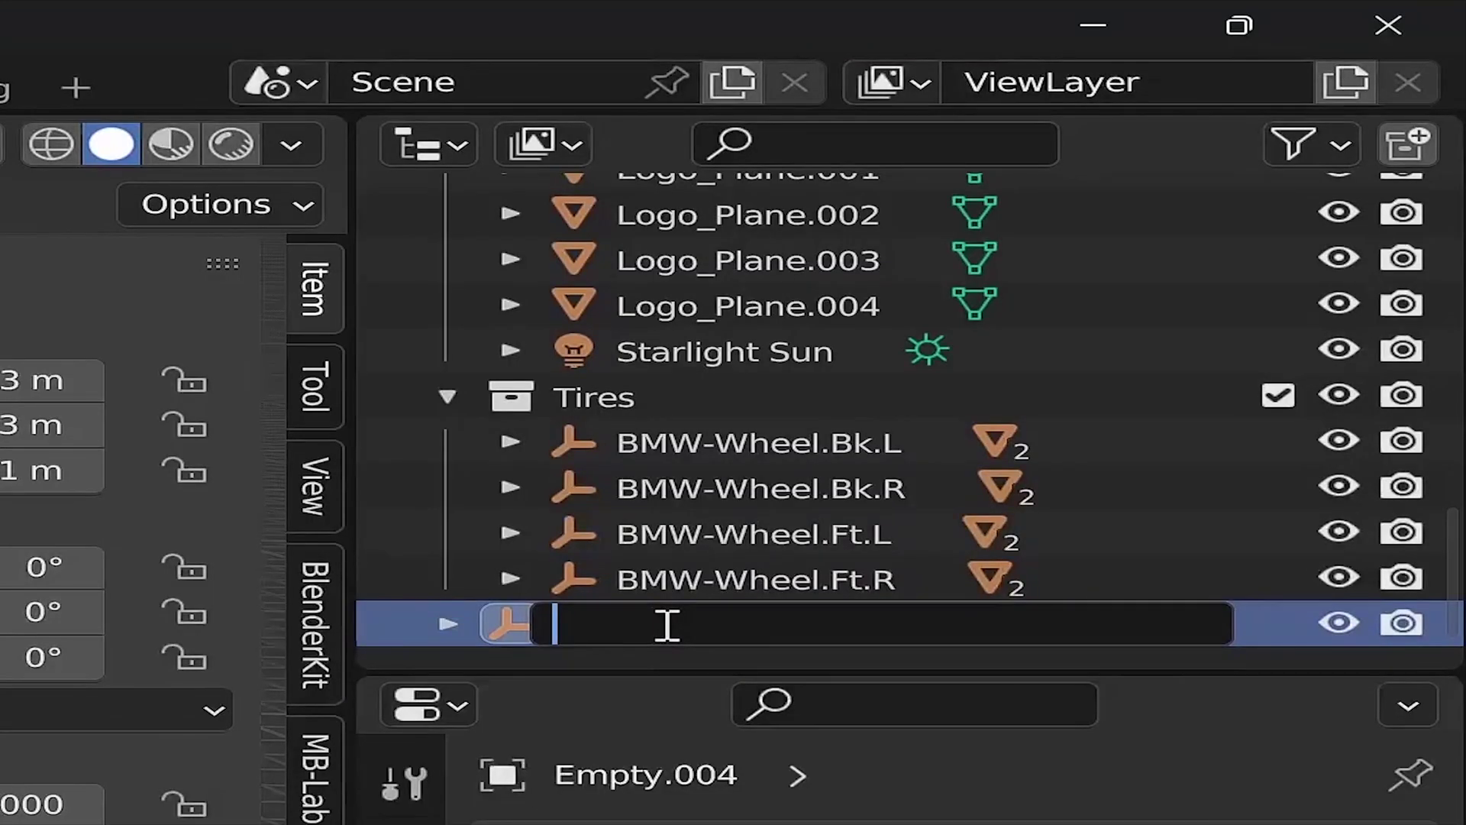
pyautogui.write('BMW.Body')
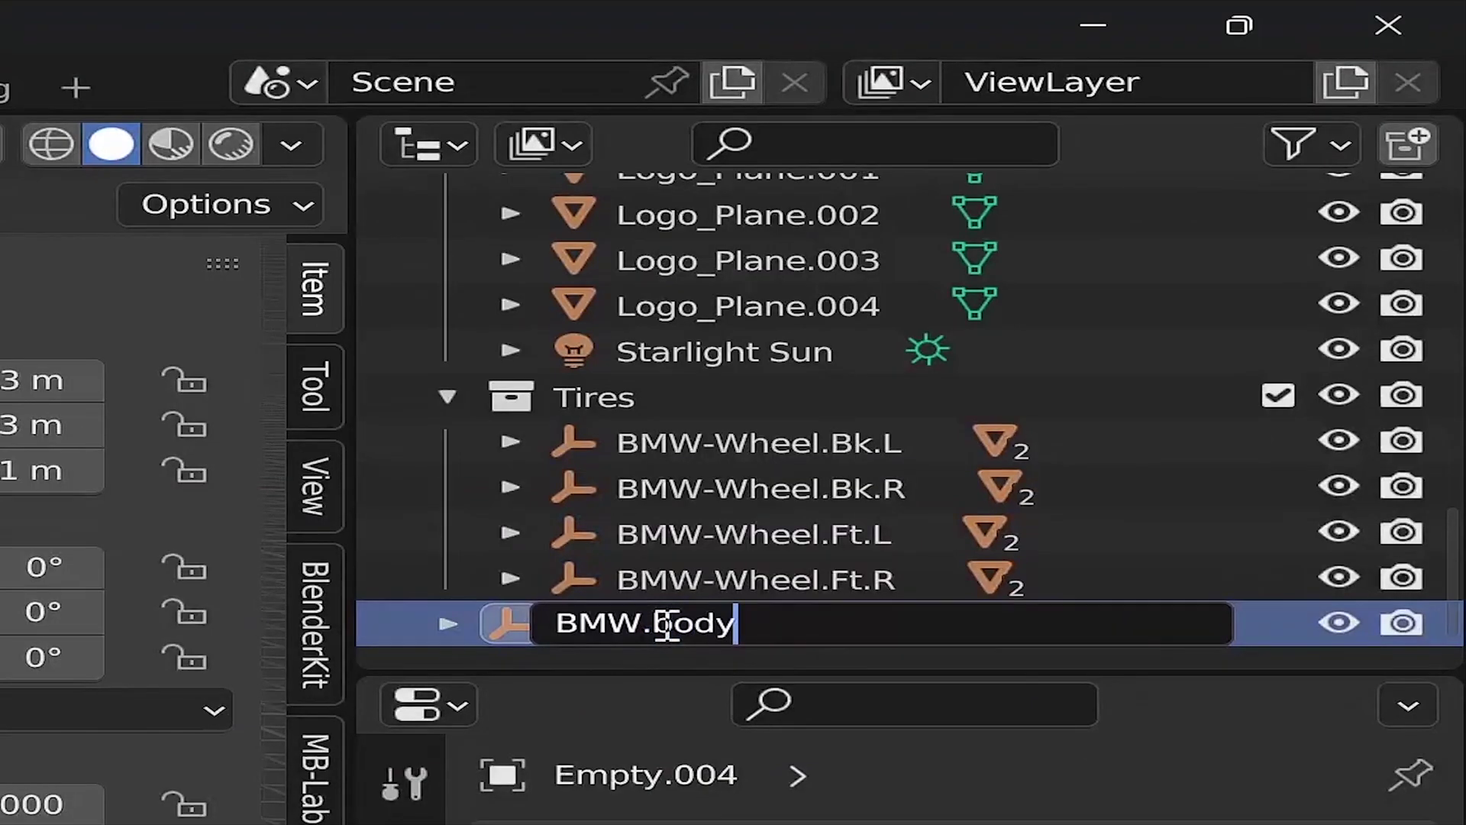
pyautogui.press('Return')
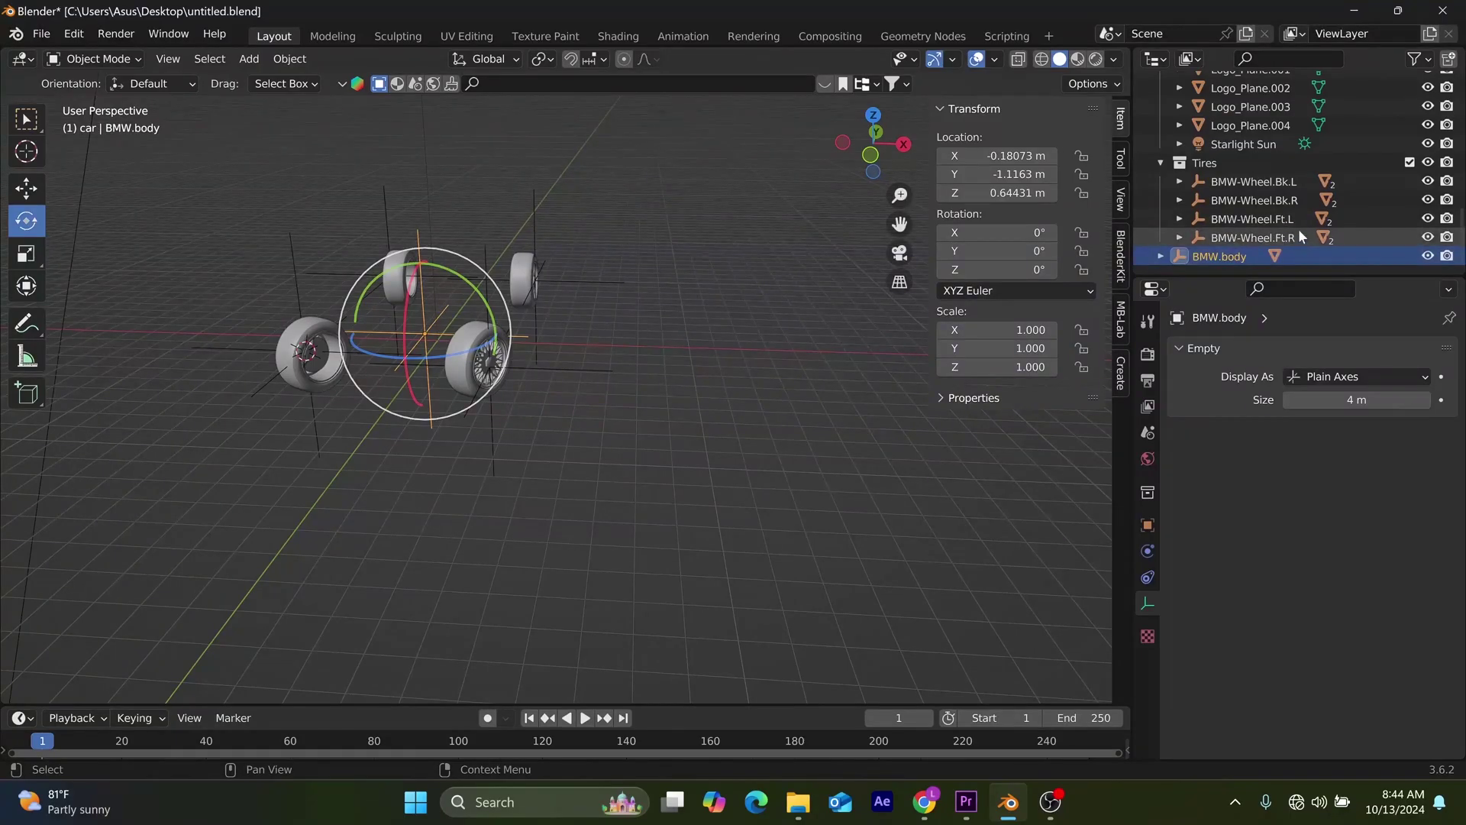
# - Save the file
pyautogui.hotkey('ctrl', 's')
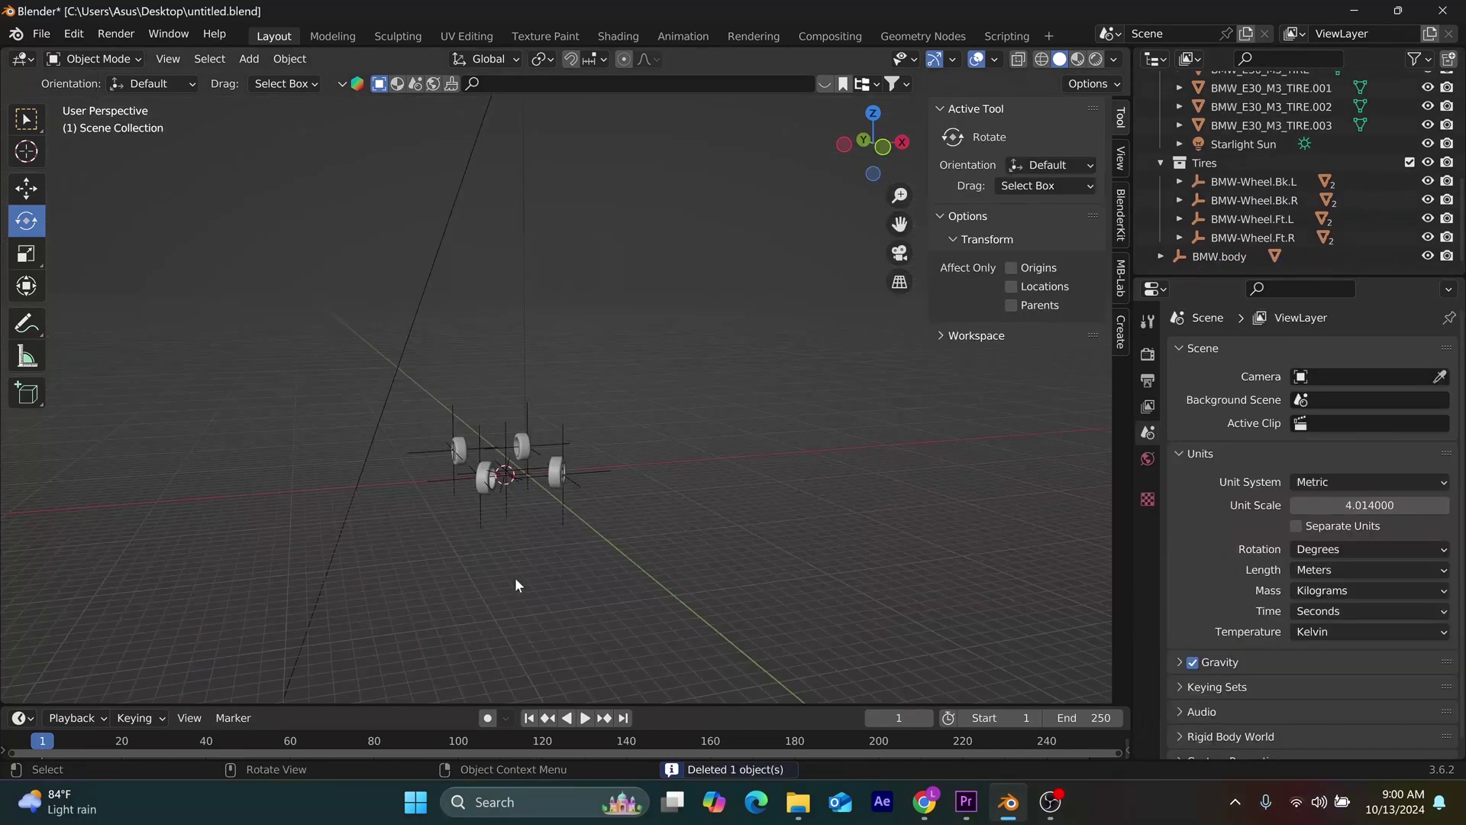
pyautogui.moveTo(515, 578); pyautogui.dragTo(553, 575, button='middle')
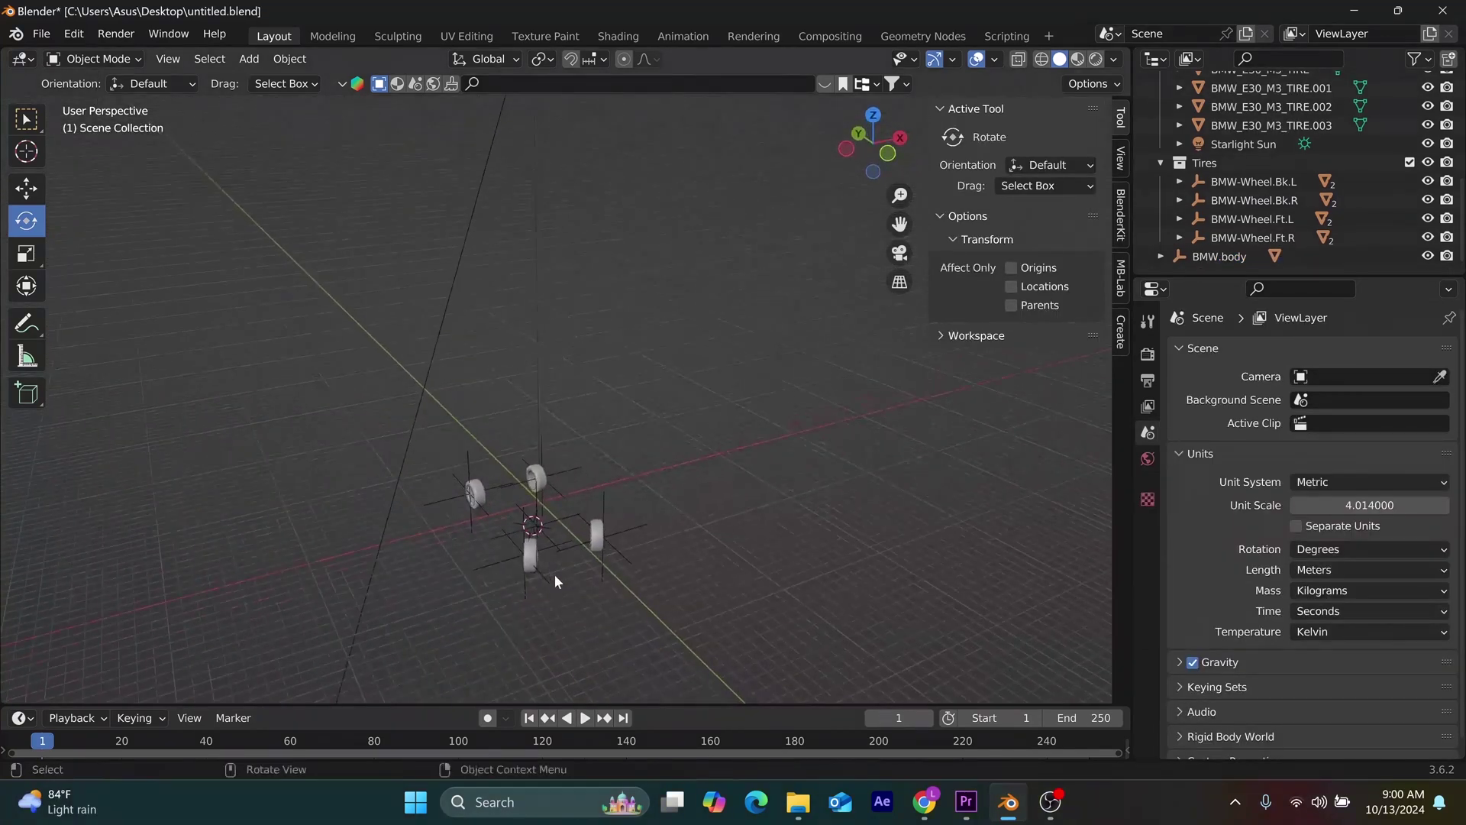
pyautogui.moveTo(676, 641); pyautogui.dragTo(667, 611, button='middle')
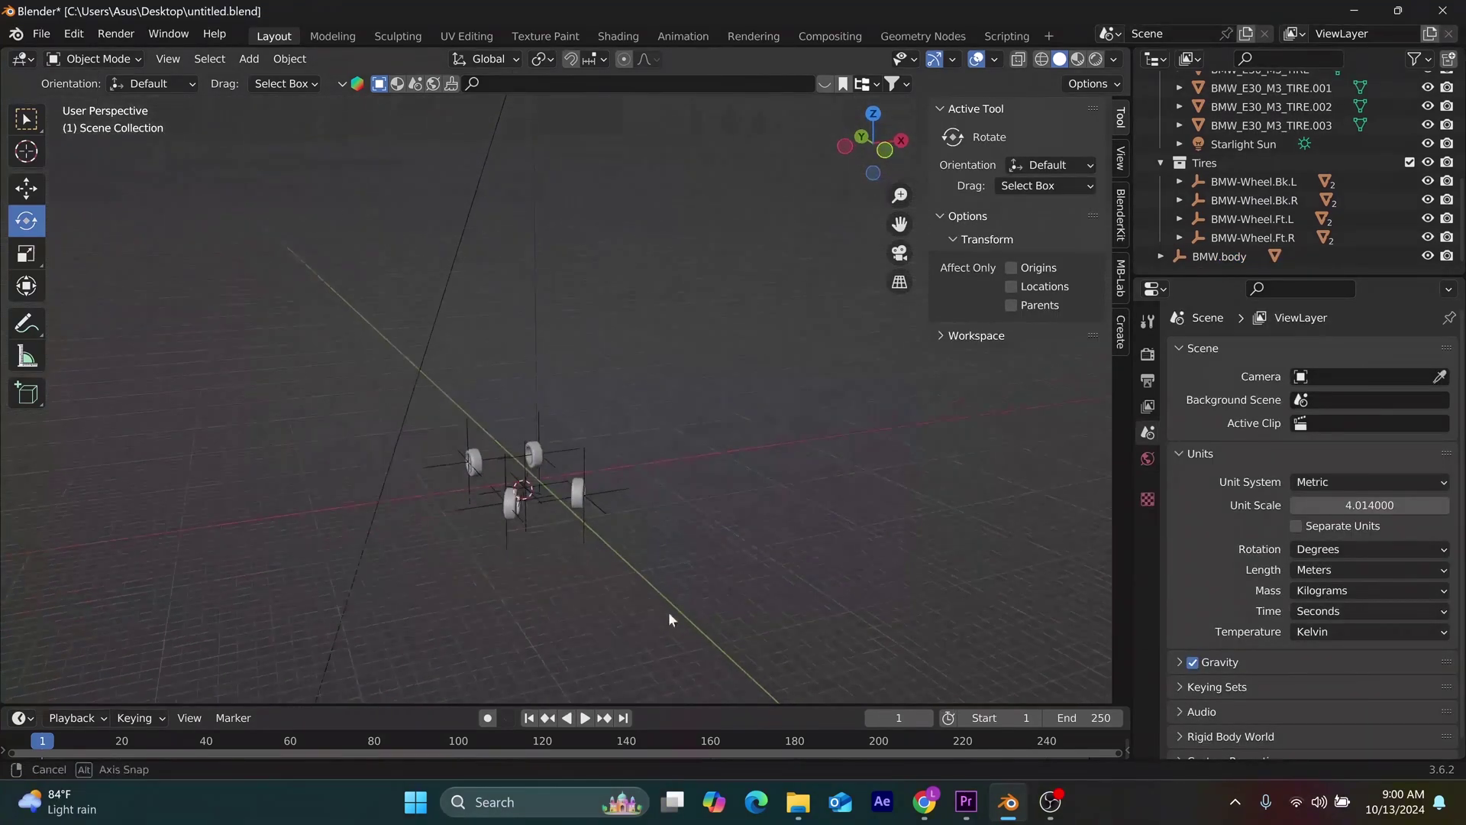
# - Select BMW.body plus the four wheel empties and bring up the Add menu
pyautogui.click(1220, 256)
pyautogui.keyDown('shift'); pyautogui.click(1235, 181); pyautogui.keyUp('shift')
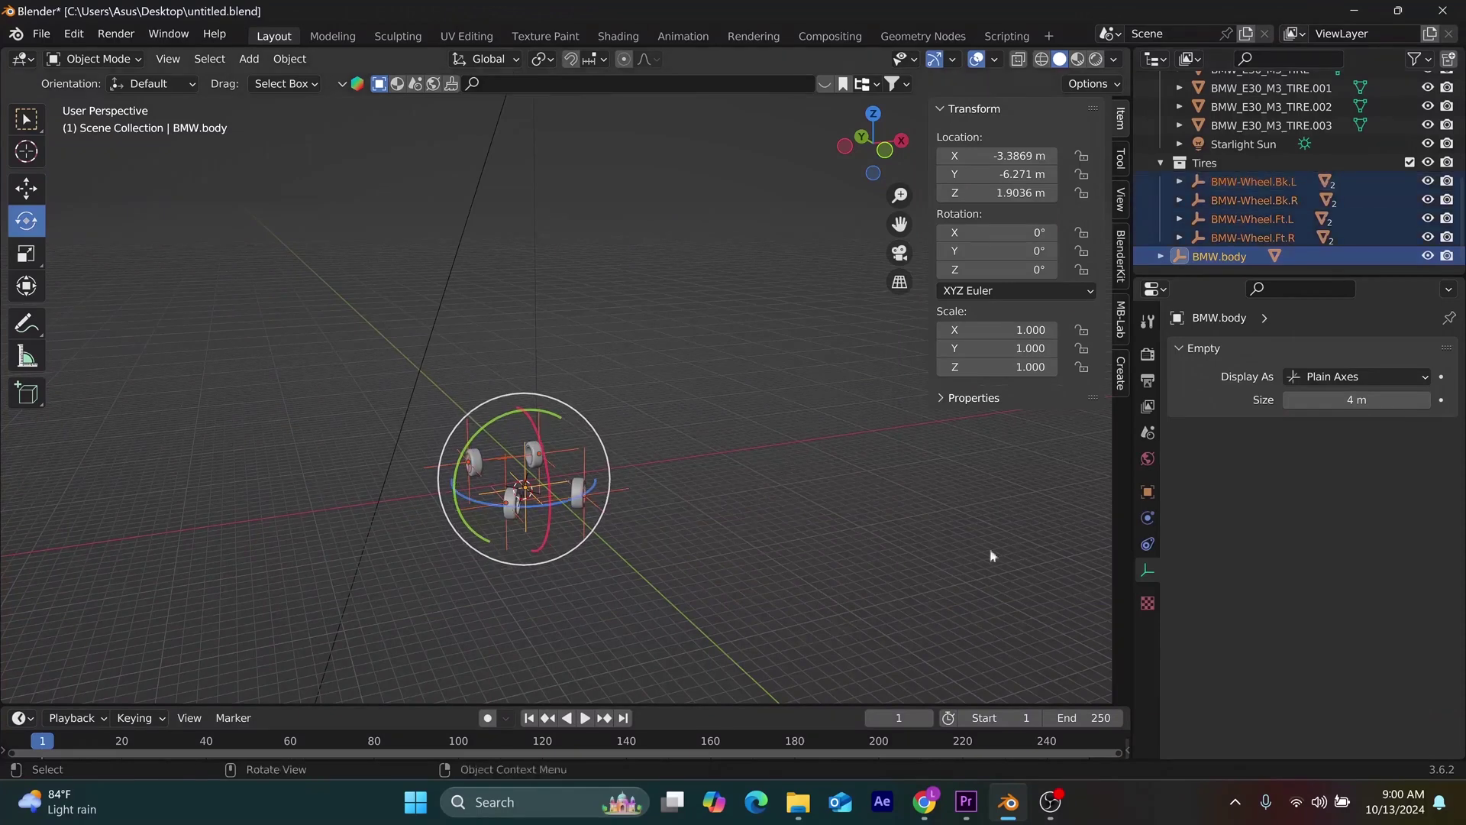
pyautogui.moveTo(989, 553); pyautogui.dragTo(573, 516, button='middle')
pyautogui.hotkey('shift', 'a')
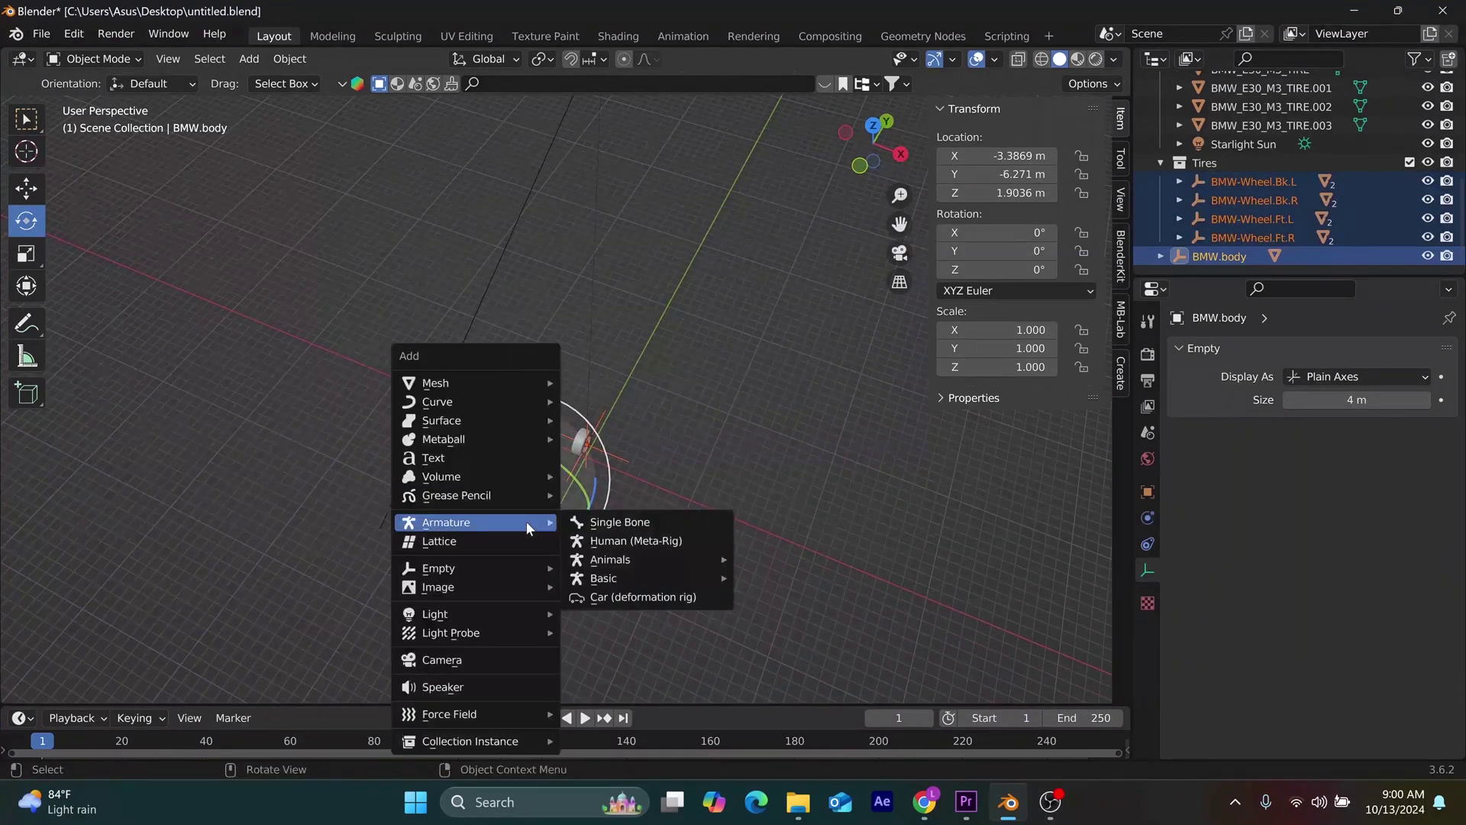
# - Add a Car Rig deformation armature, save, and show the Animation Rig sidebar settings
pyautogui.click(619, 597)
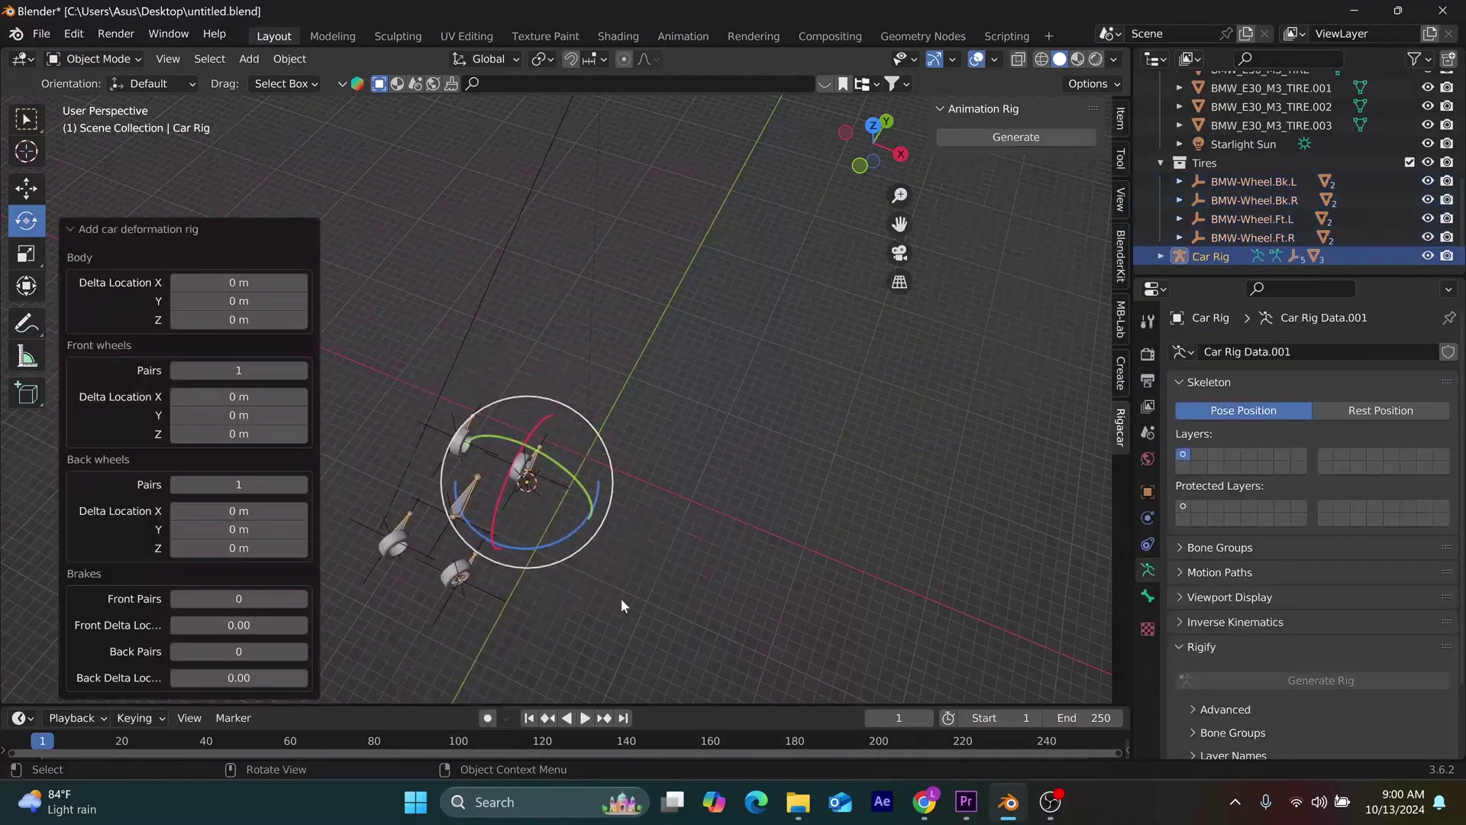
pyautogui.moveTo(621, 598); pyautogui.dragTo(620, 516, button='middle')
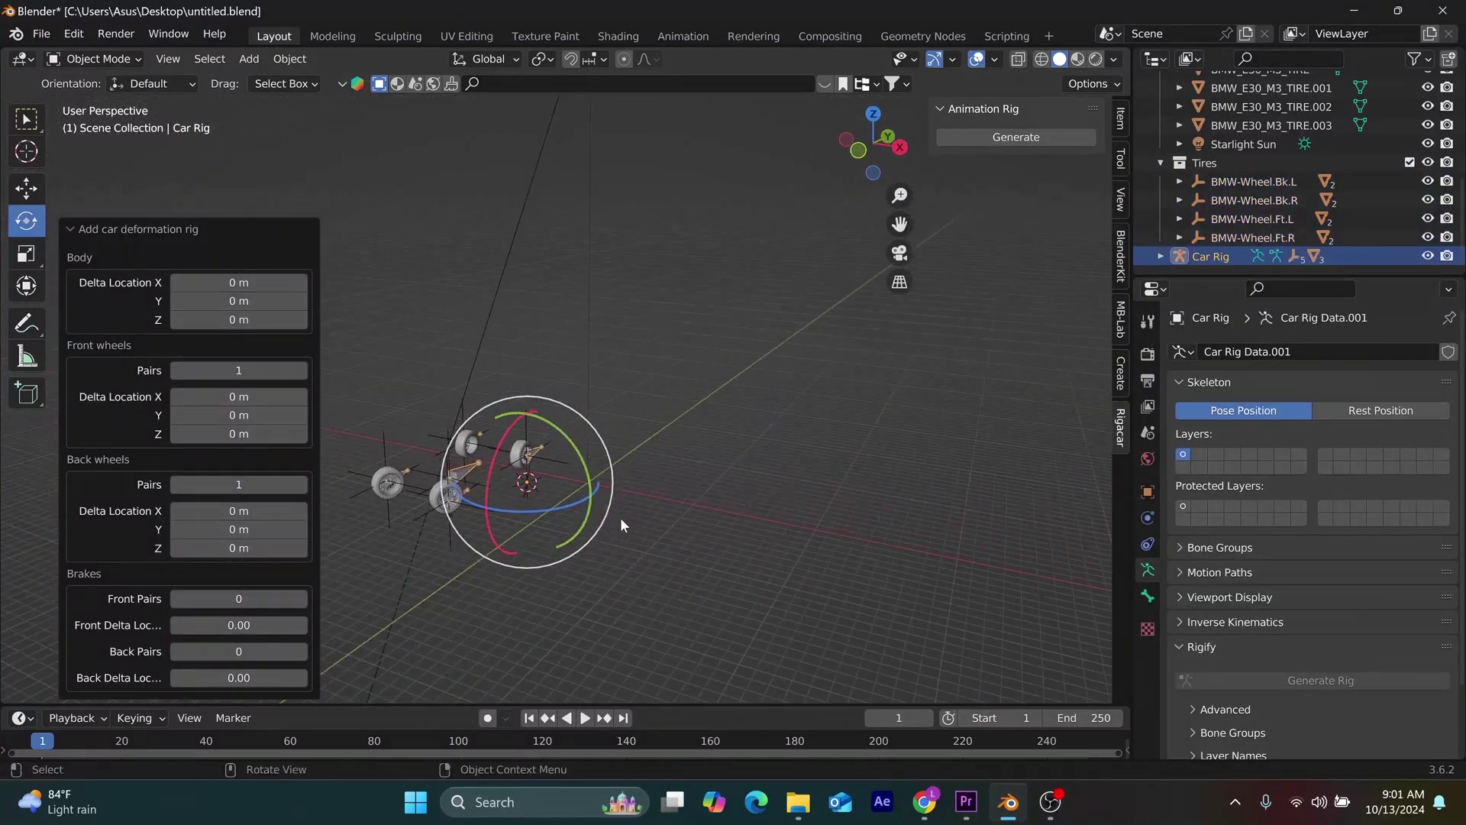
pyautogui.hotkey('ctrl', 's')
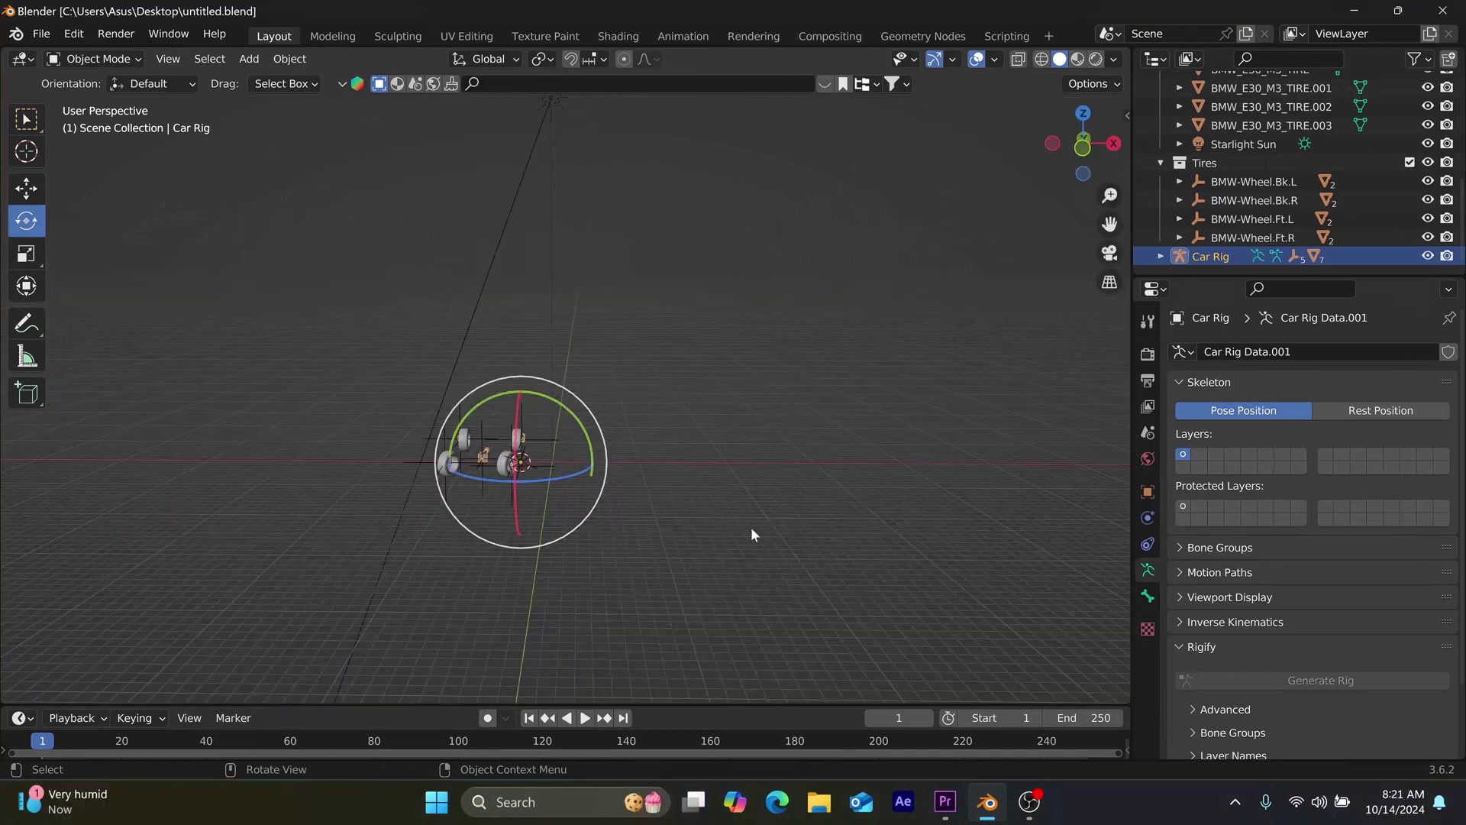
pyautogui.press('n')
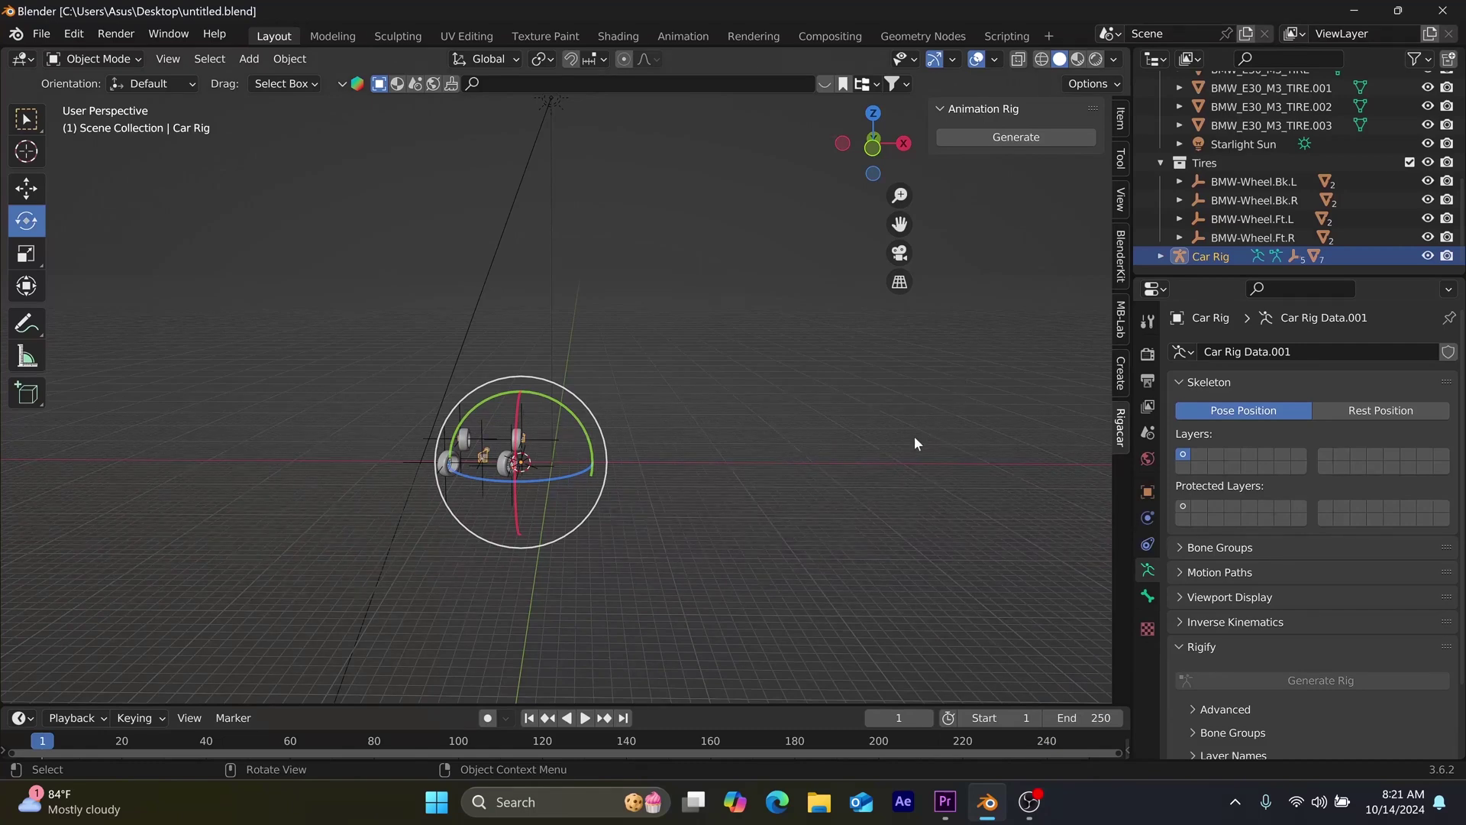
pyautogui.press('n')
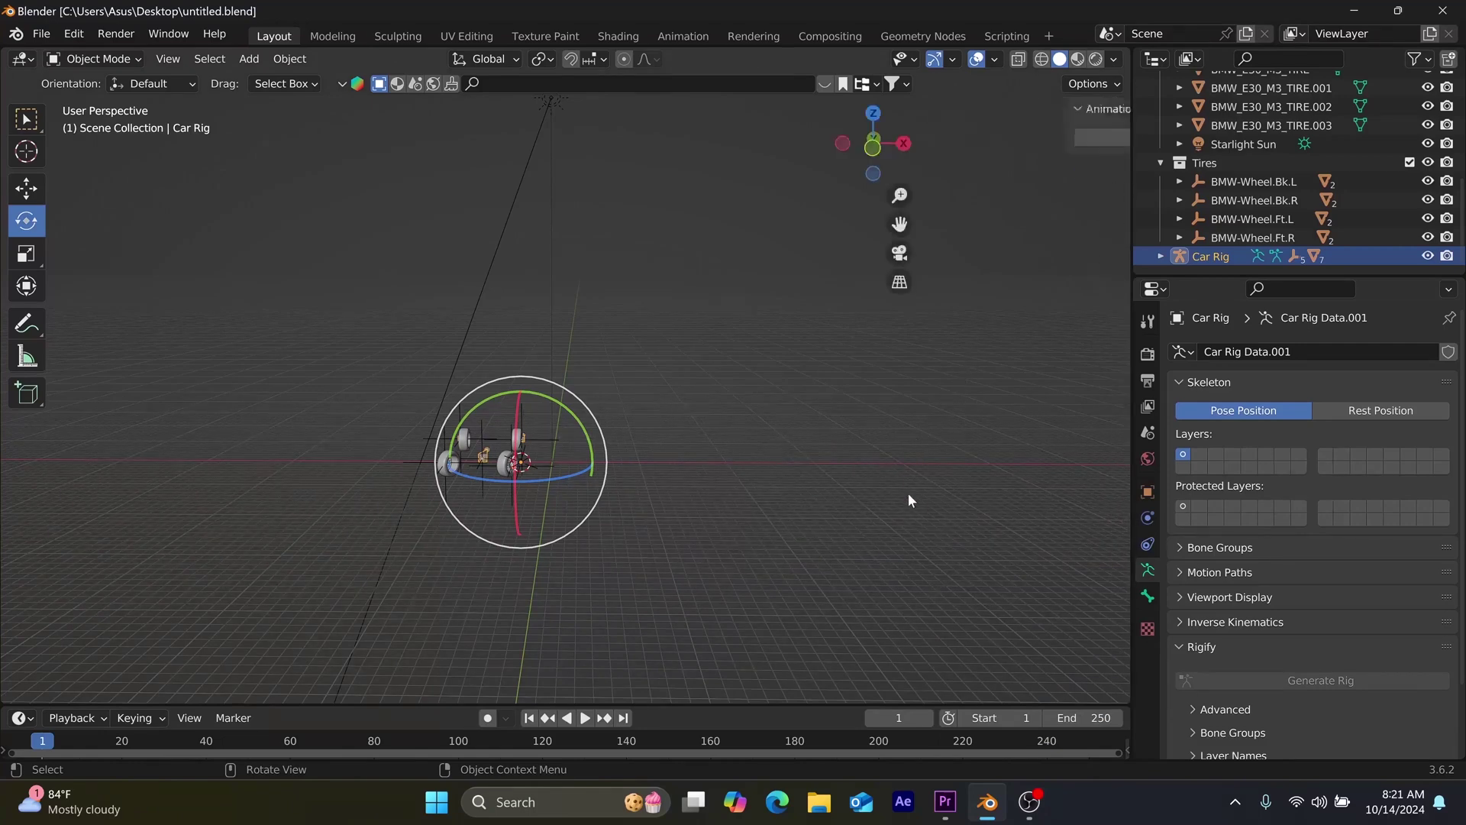
pyautogui.press('n')
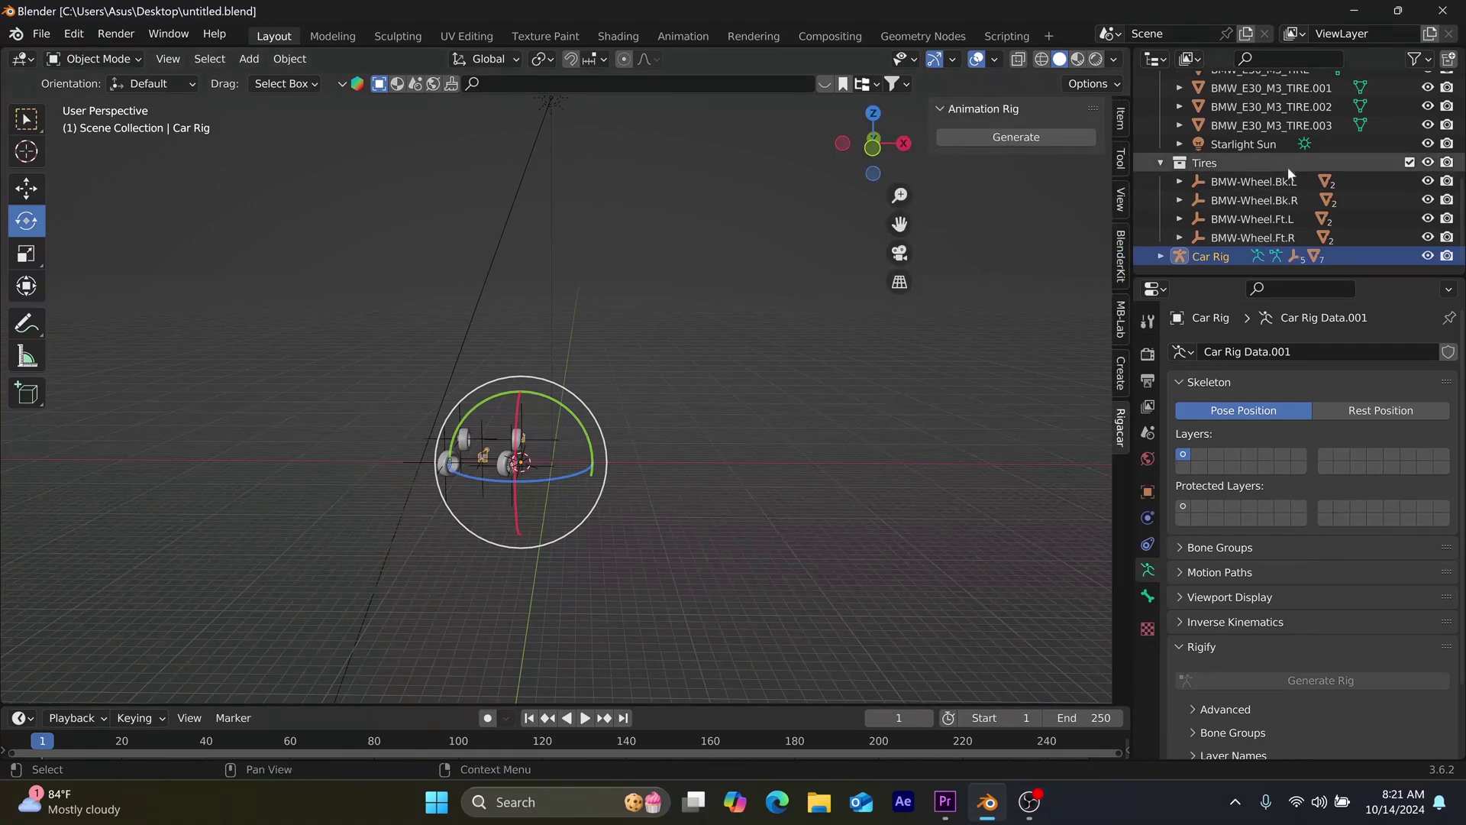
# - Unhide BMW_E30_M3_BODY and BMW_E30_M3_BODY.001 so the car body shows
pyautogui.scroll(5, 1353, 213)
pyautogui.scroll(3, 1358, 210)
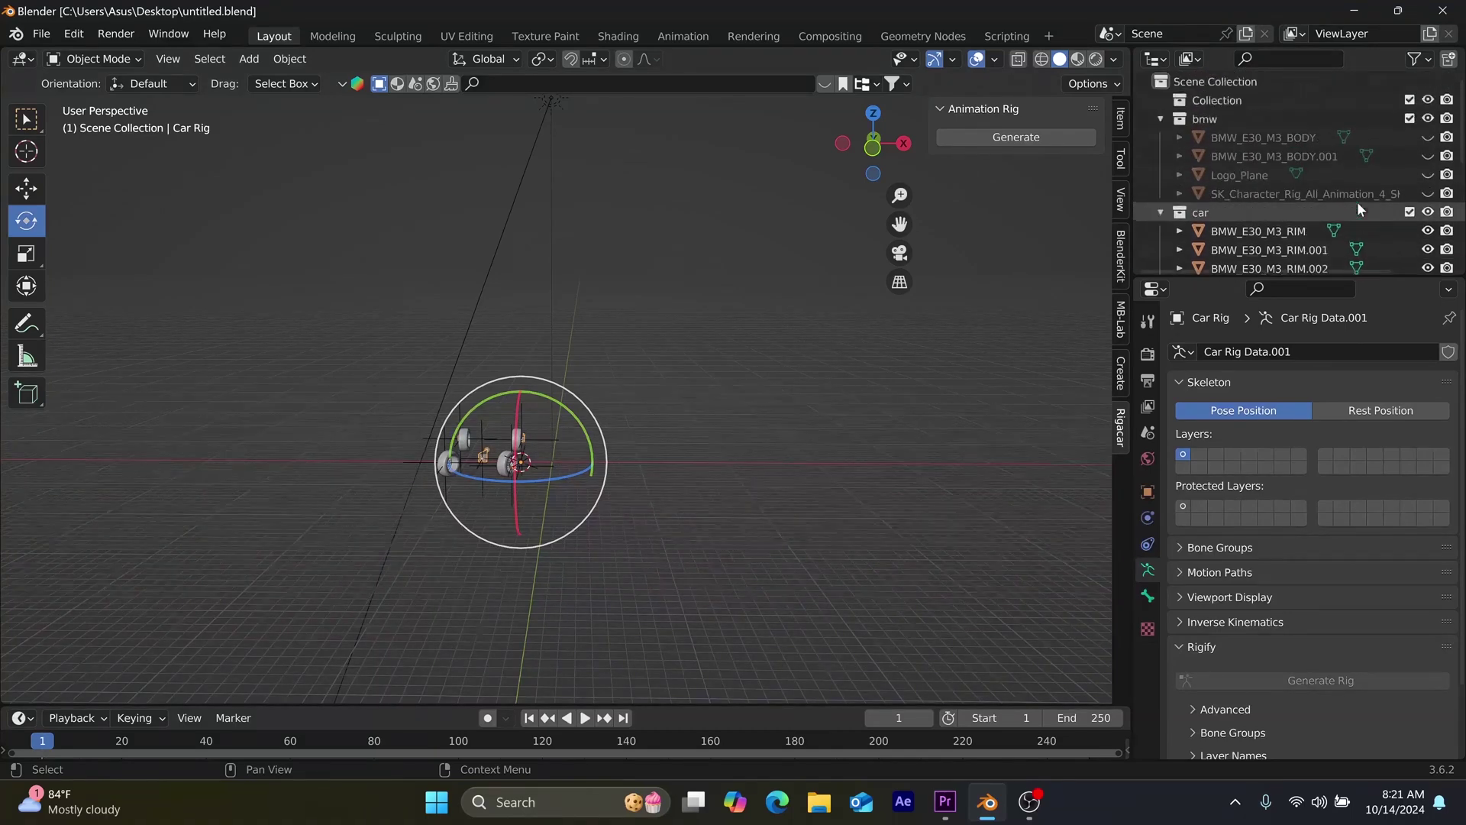
pyautogui.click(1428, 137)
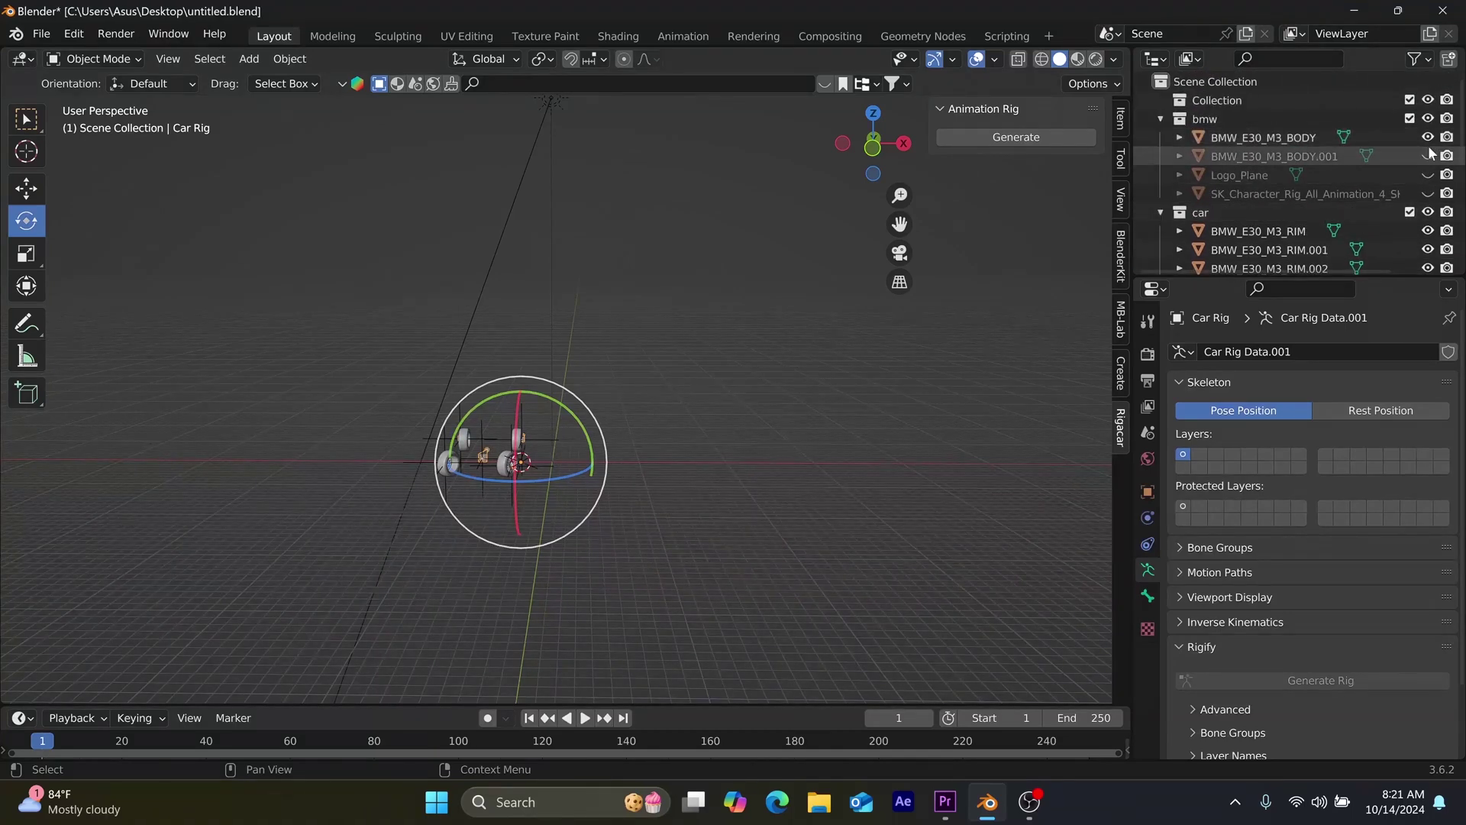
pyautogui.click(1427, 156)
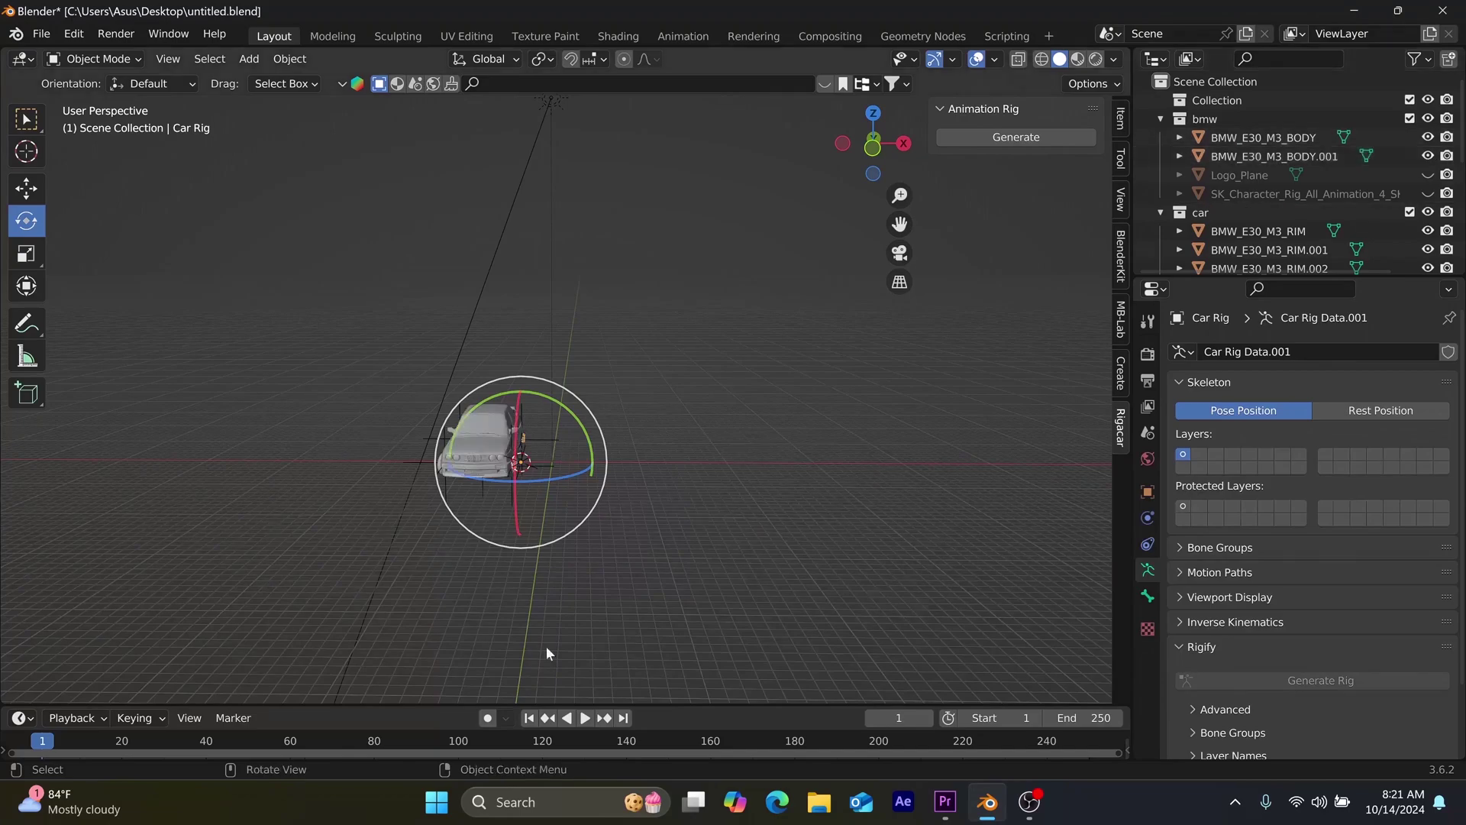
pyautogui.moveTo(676, 548); pyautogui.dragTo(553, 543, button='middle')
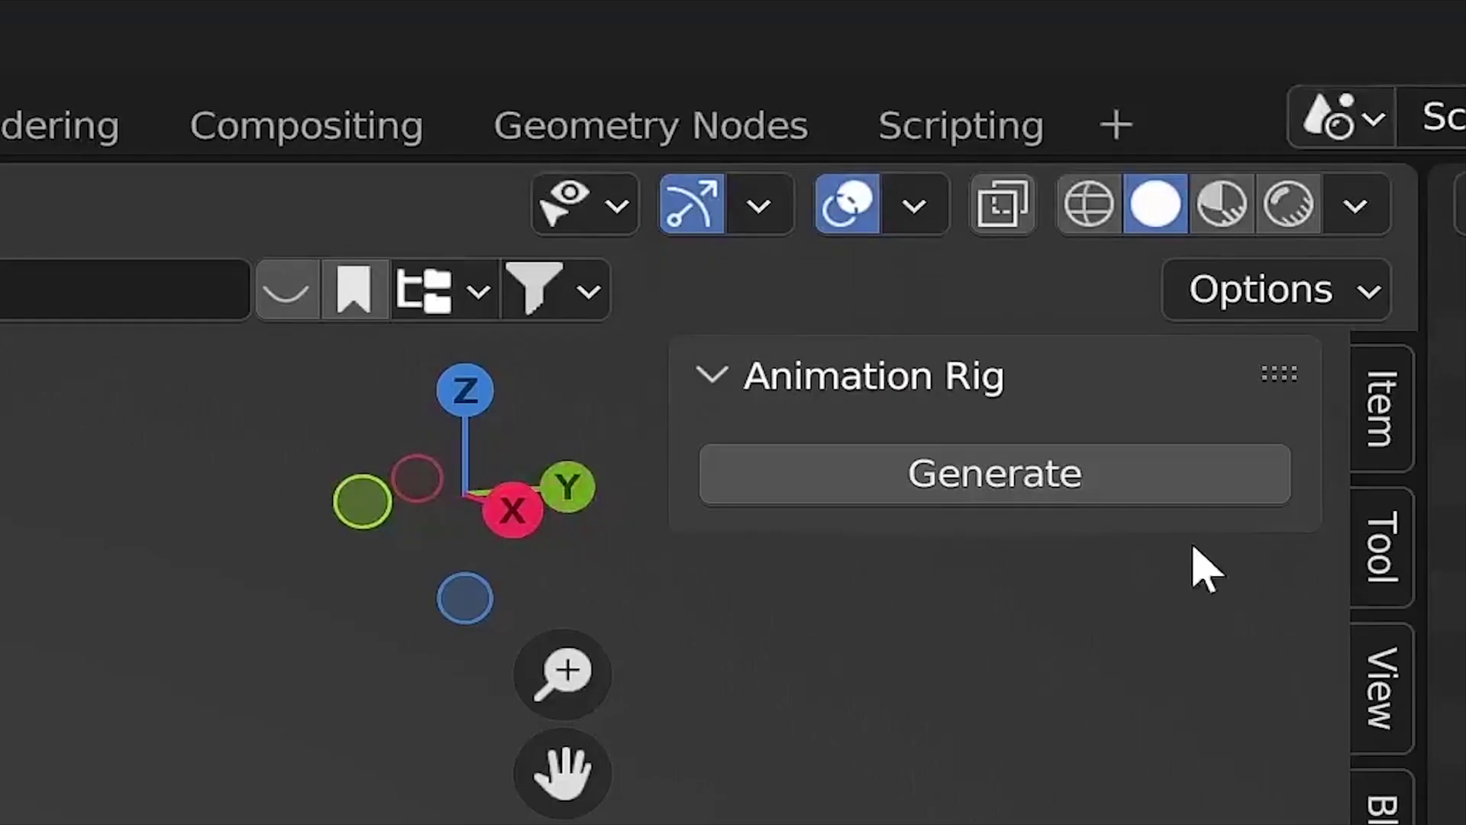
# - Generate the car animation rig and view the car from the front
pyautogui.click(1124, 486)
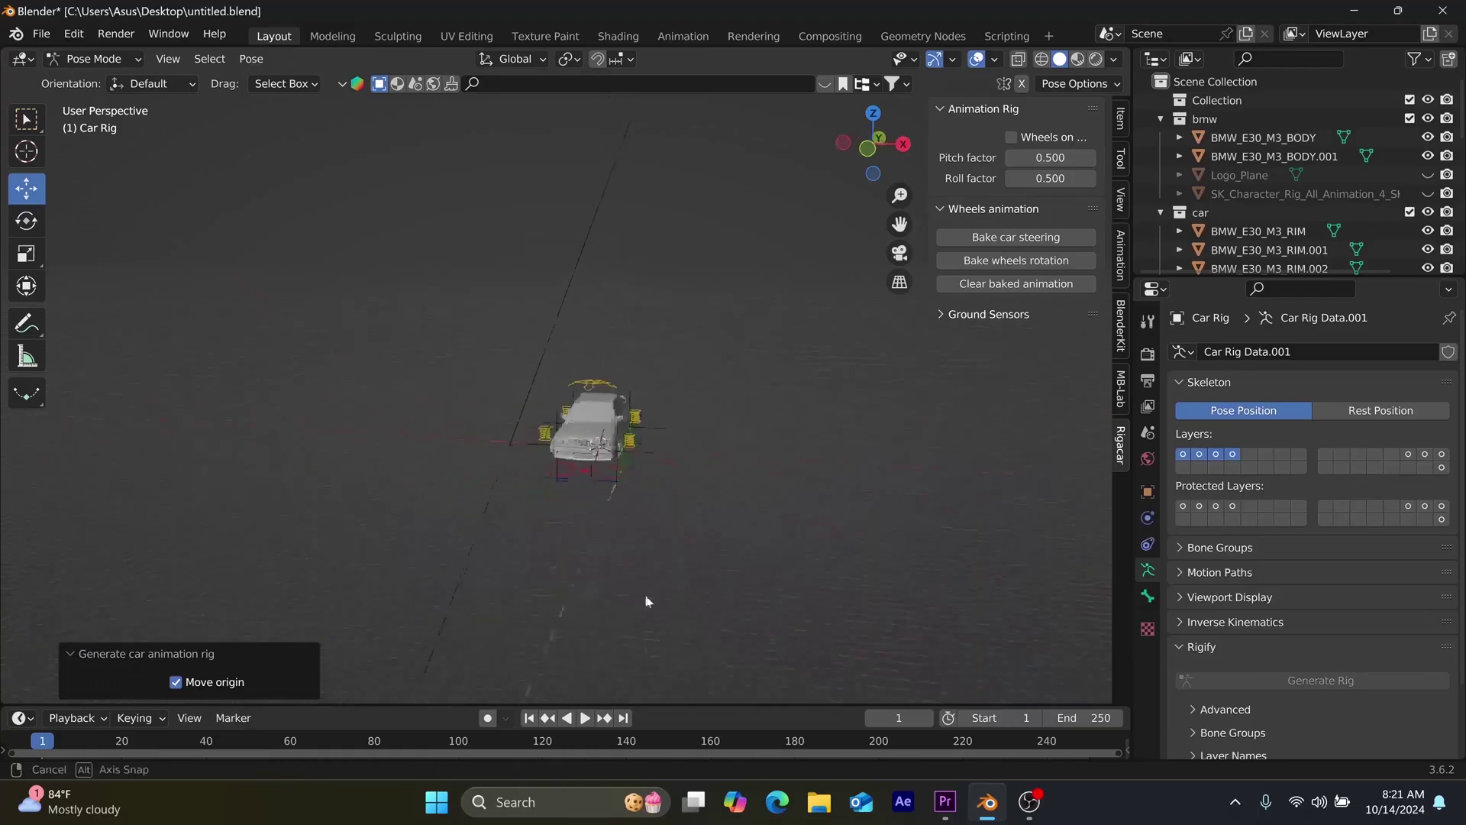
pyautogui.moveTo(558, 601); pyautogui.dragTo(309, 598, button='middle')
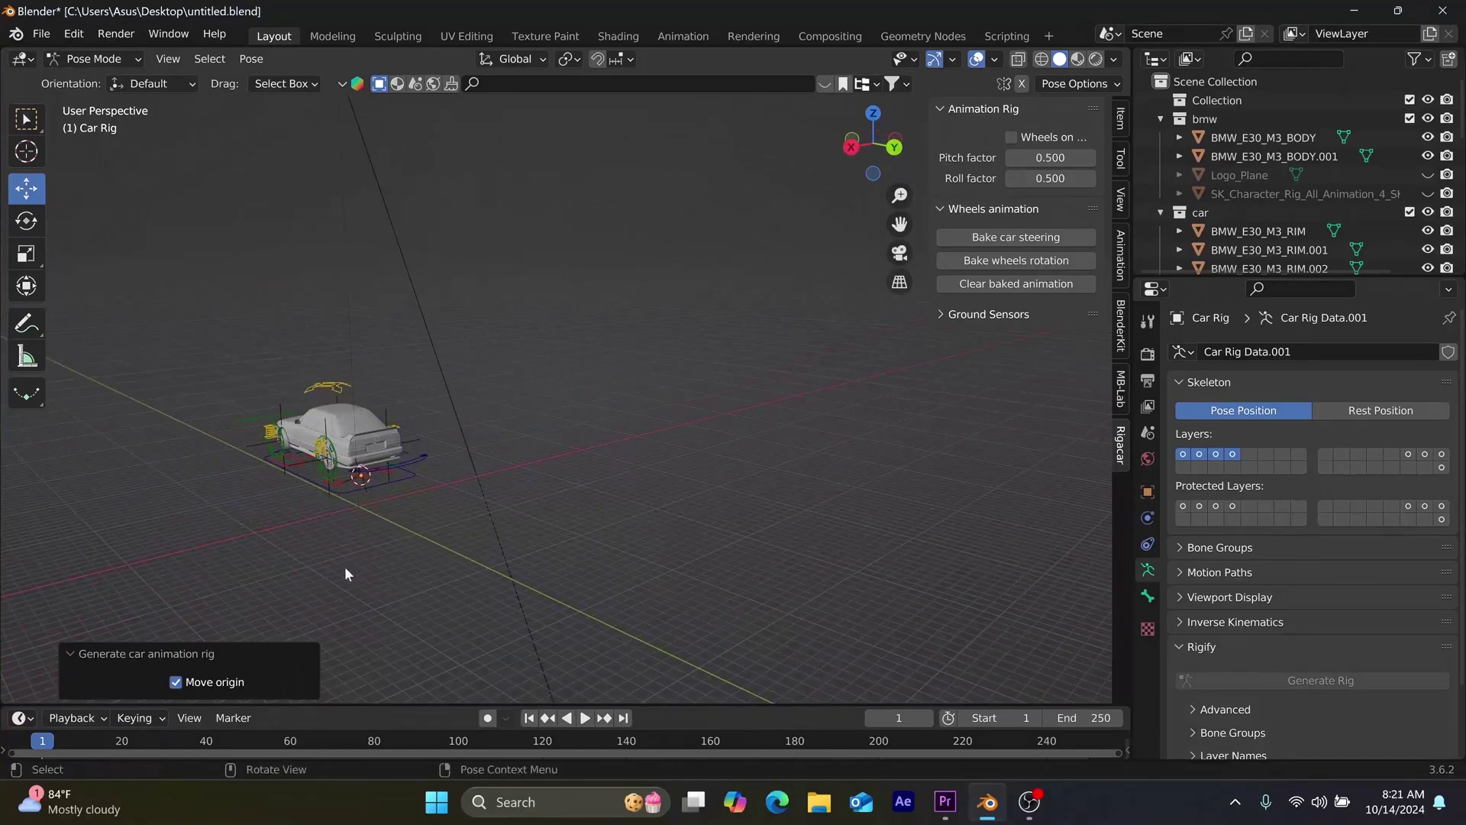
pyautogui.moveTo(376, 523); pyautogui.dragTo(515, 417, button='middle')
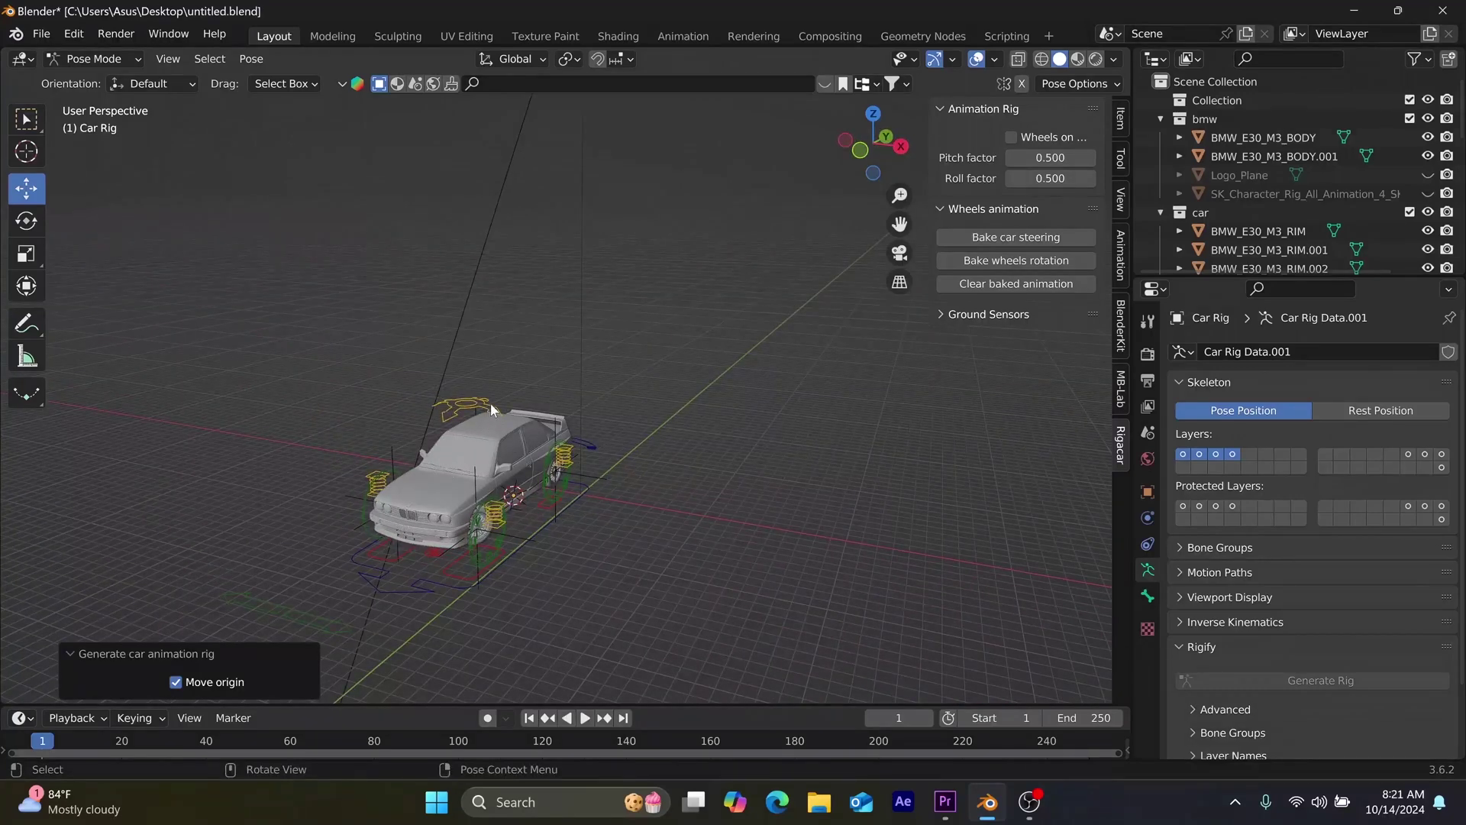
# - Move the suspension and steering controls along X, then select the drift control
pyautogui.click(486, 411)
pyautogui.moveTo(492, 408); pyautogui.dragTo(456, 375)
pyautogui.click(487, 643)
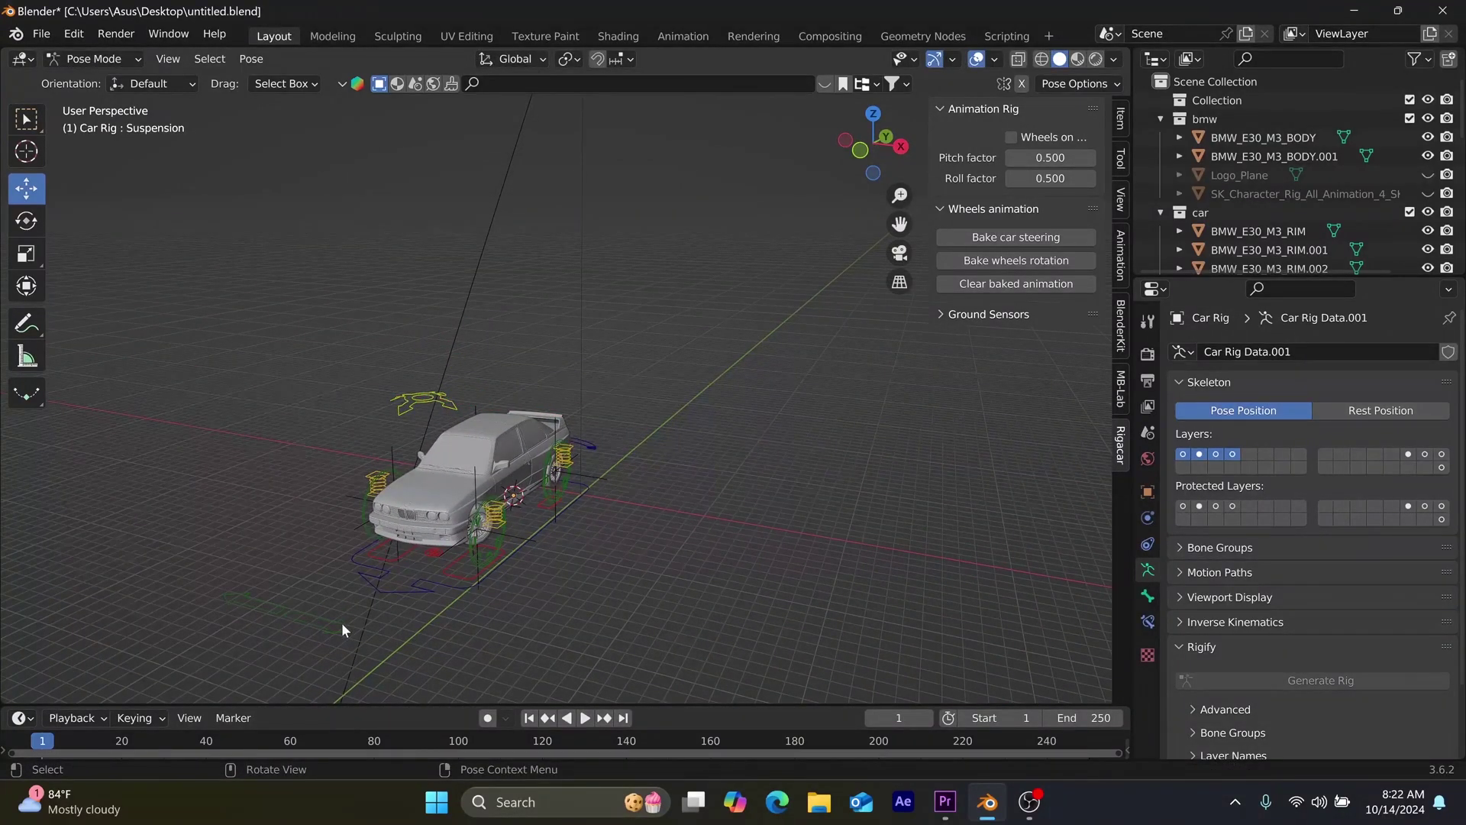
pyautogui.click(342, 622)
pyautogui.moveTo(341, 622); pyautogui.dragTo(681, 632)
pyautogui.moveTo(680, 632); pyautogui.dragTo(621, 581, button='middle')
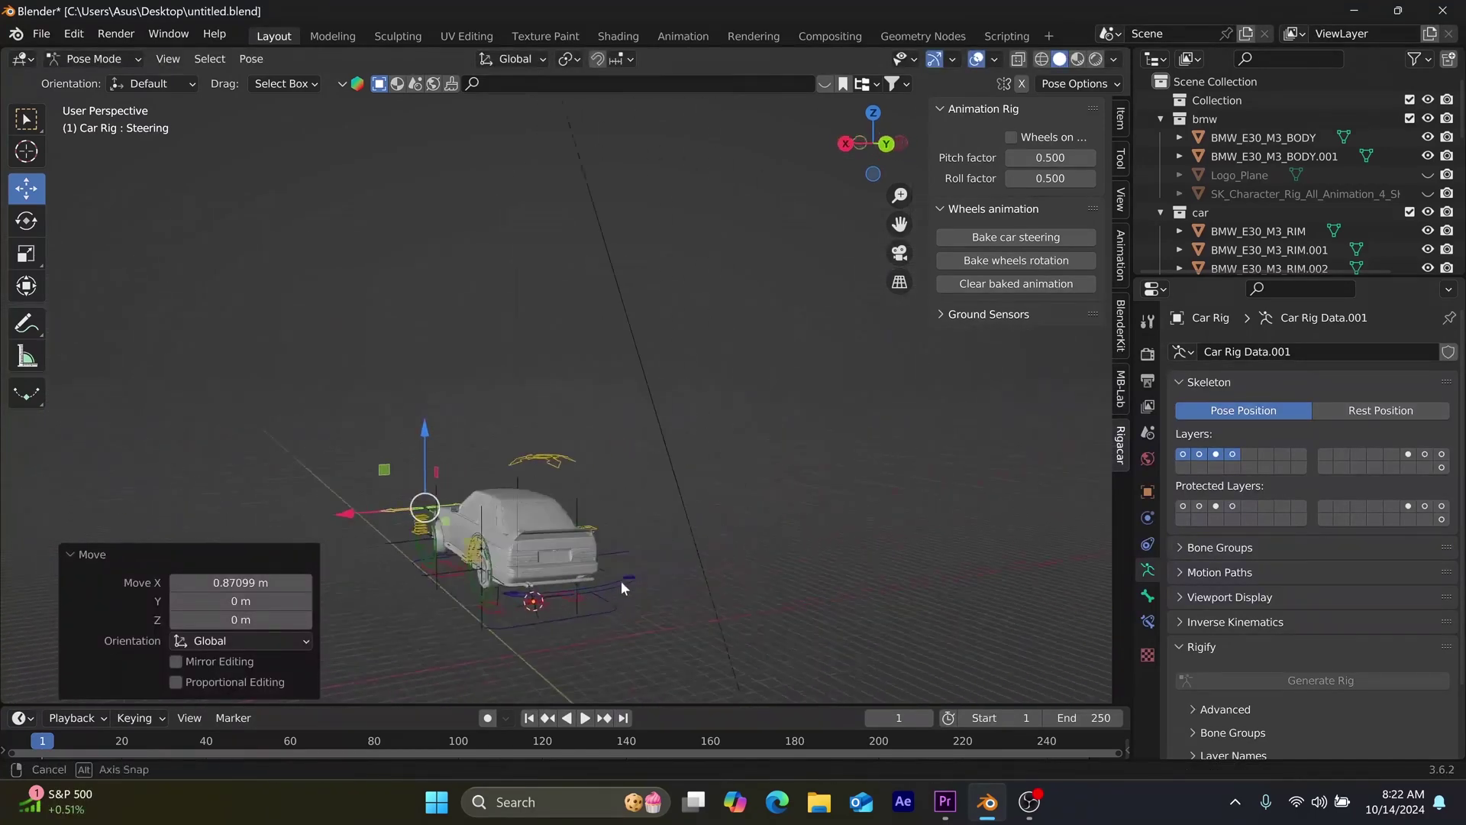
pyautogui.click(578, 603)
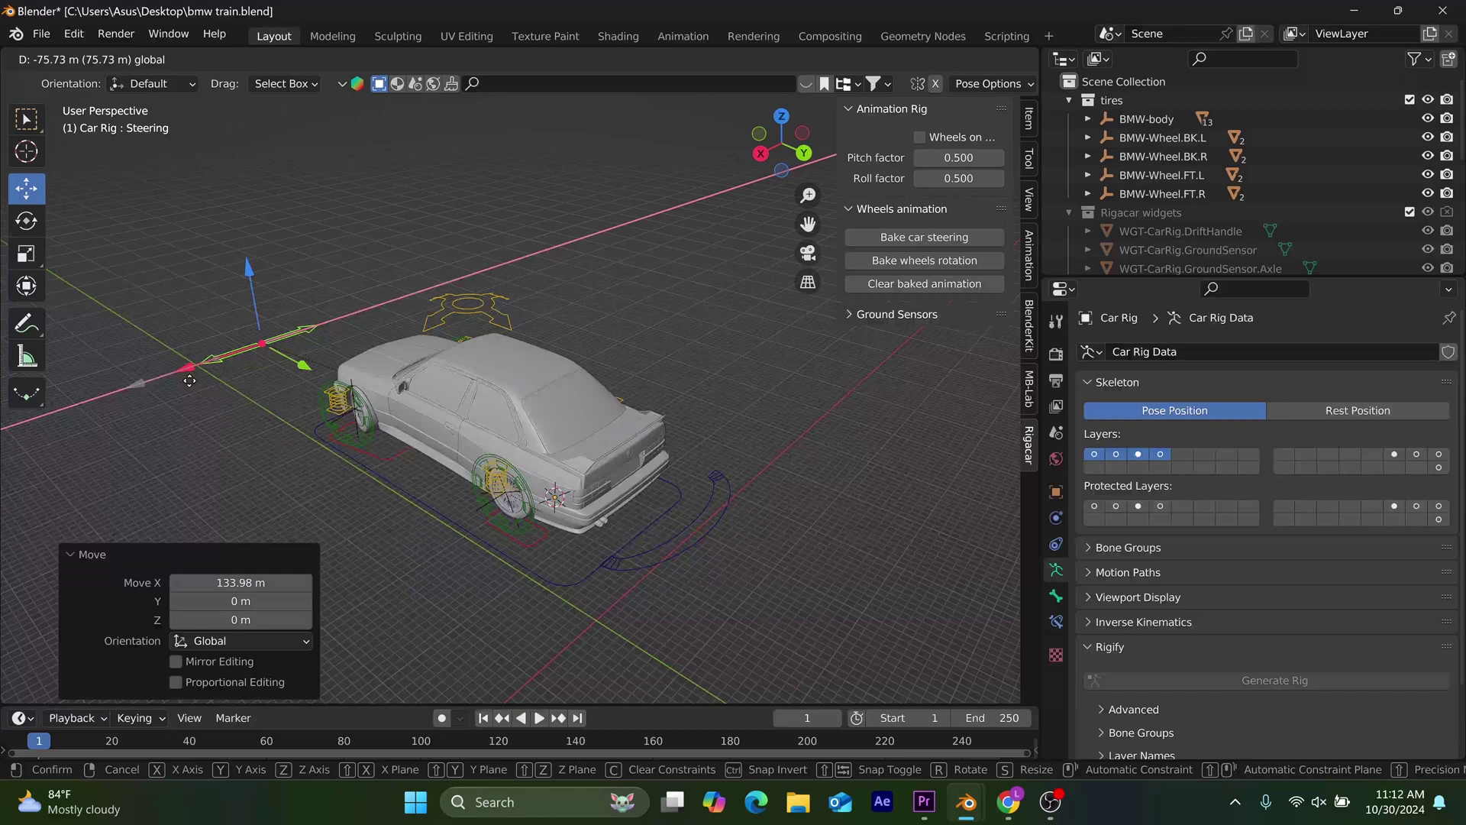
# - Confirm the steering control's new position and enable the animation rig's wheels option
pyautogui.click(189, 380)
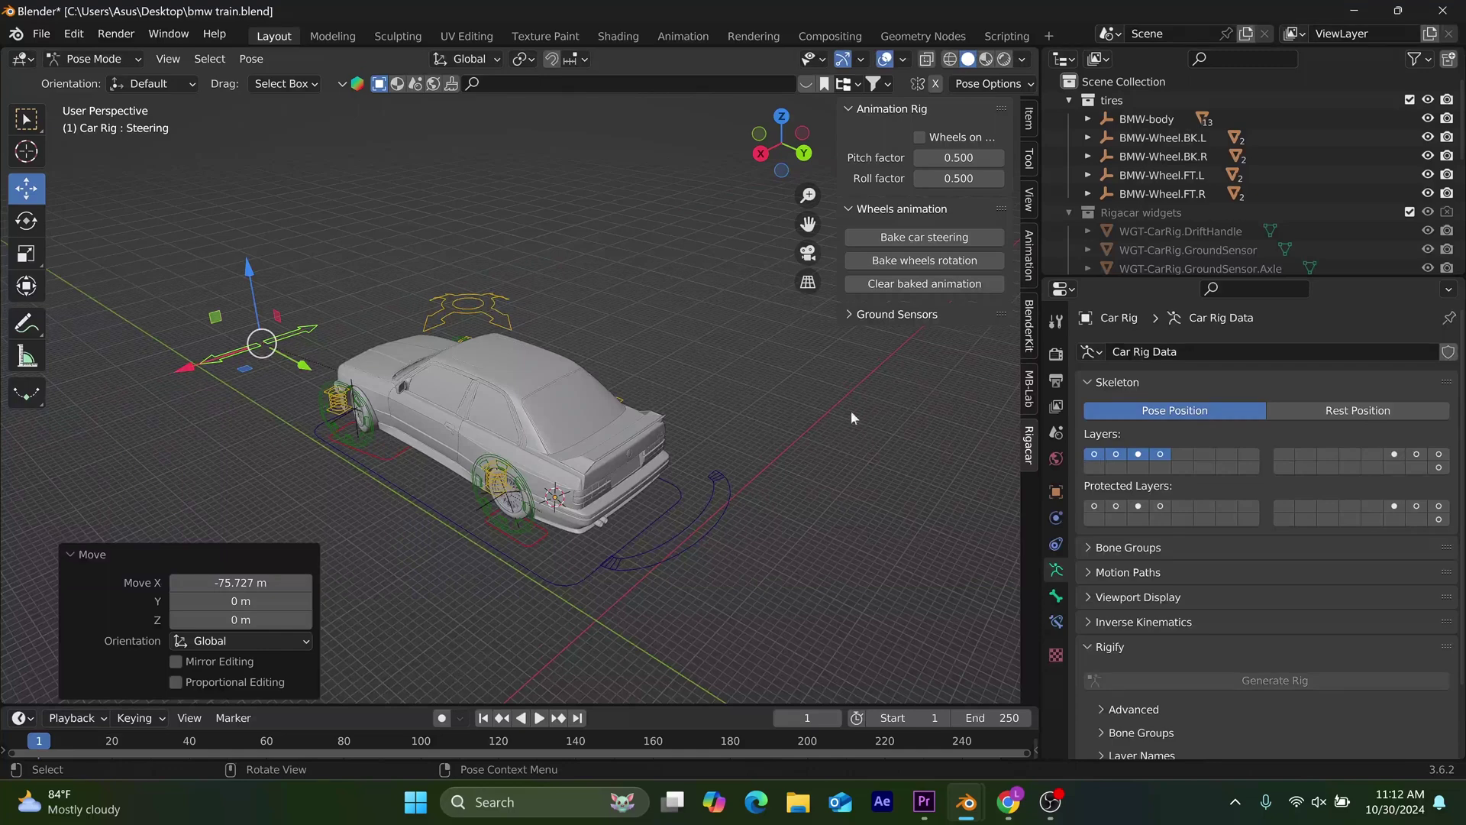
pyautogui.click(920, 137)
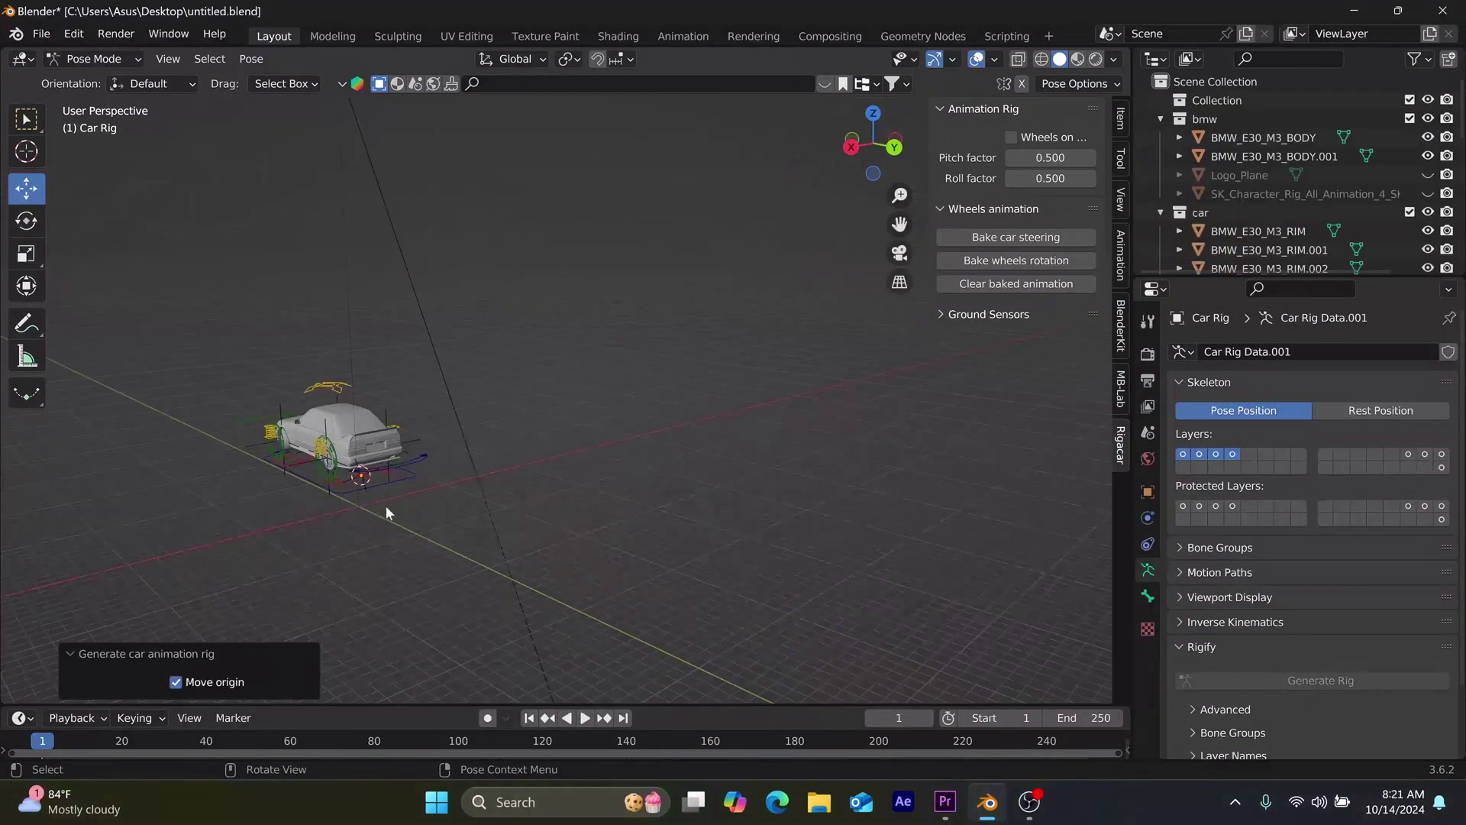
pyautogui.moveTo(386, 508); pyautogui.dragTo(565, 430, button='middle')
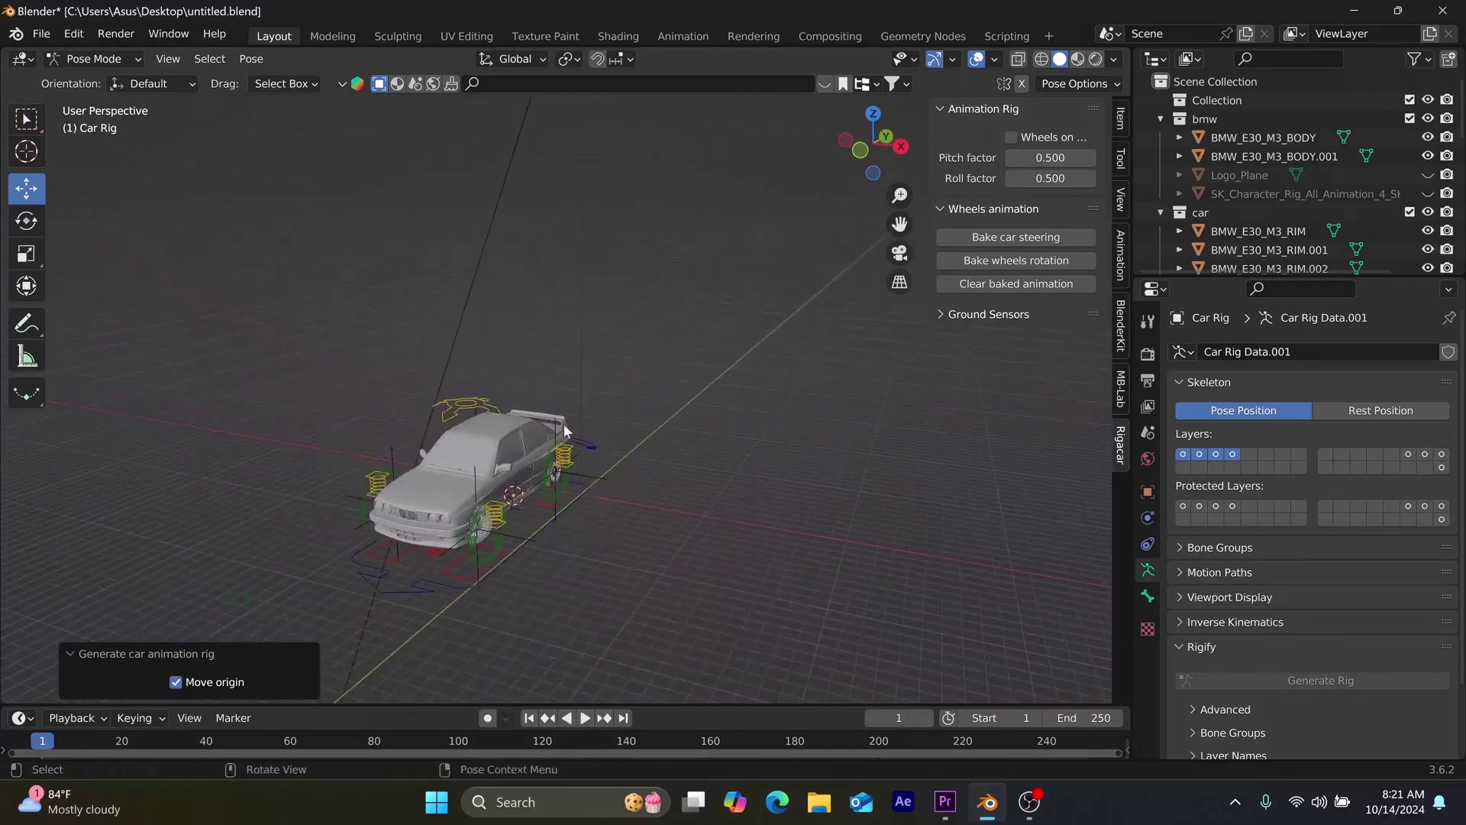
# - Move the suspension control along X with G, X
pyautogui.click(489, 404)
pyautogui.press('g')
pyautogui.press('x')
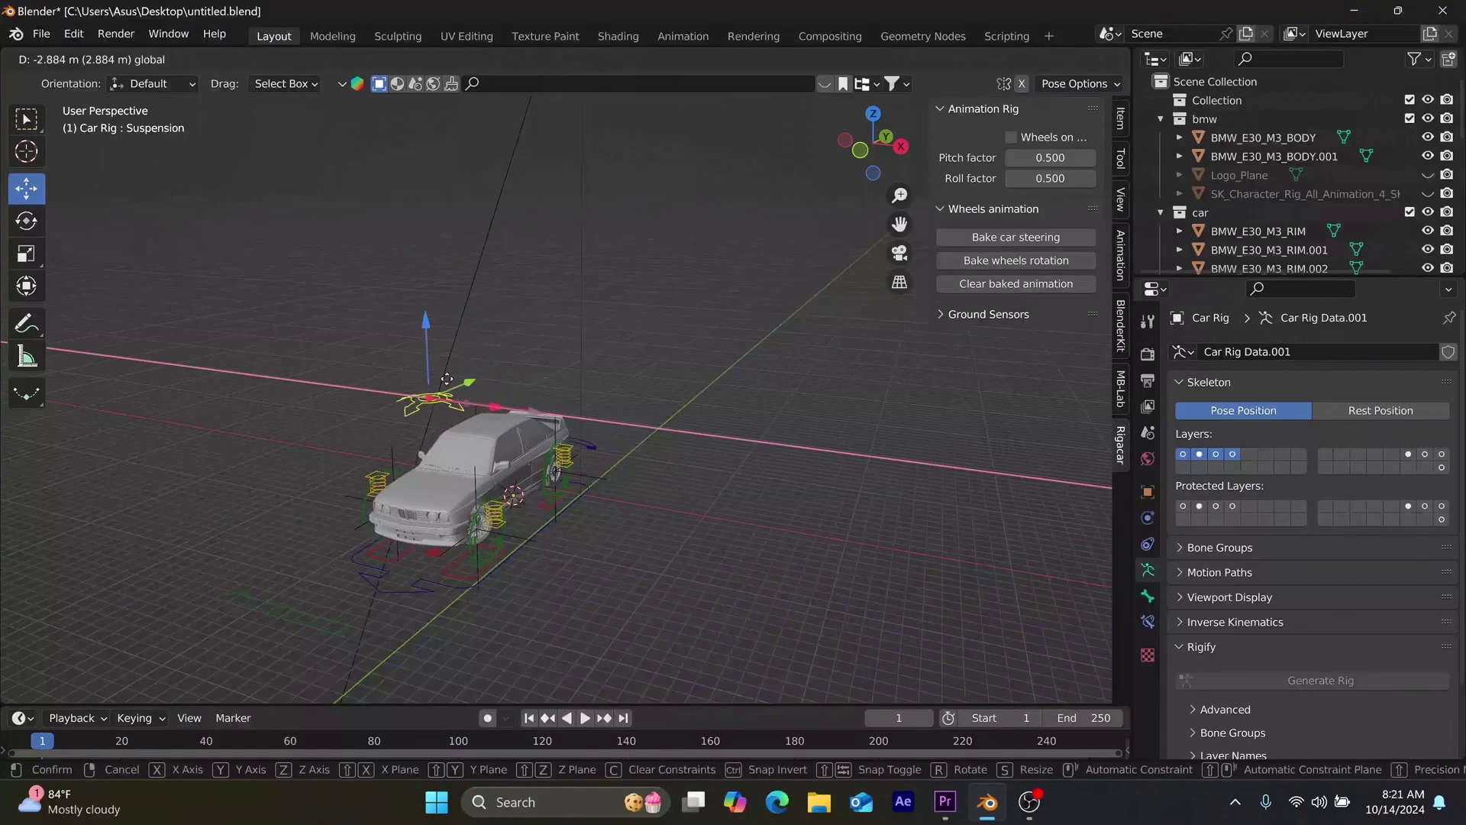
pyautogui.click(453, 440)
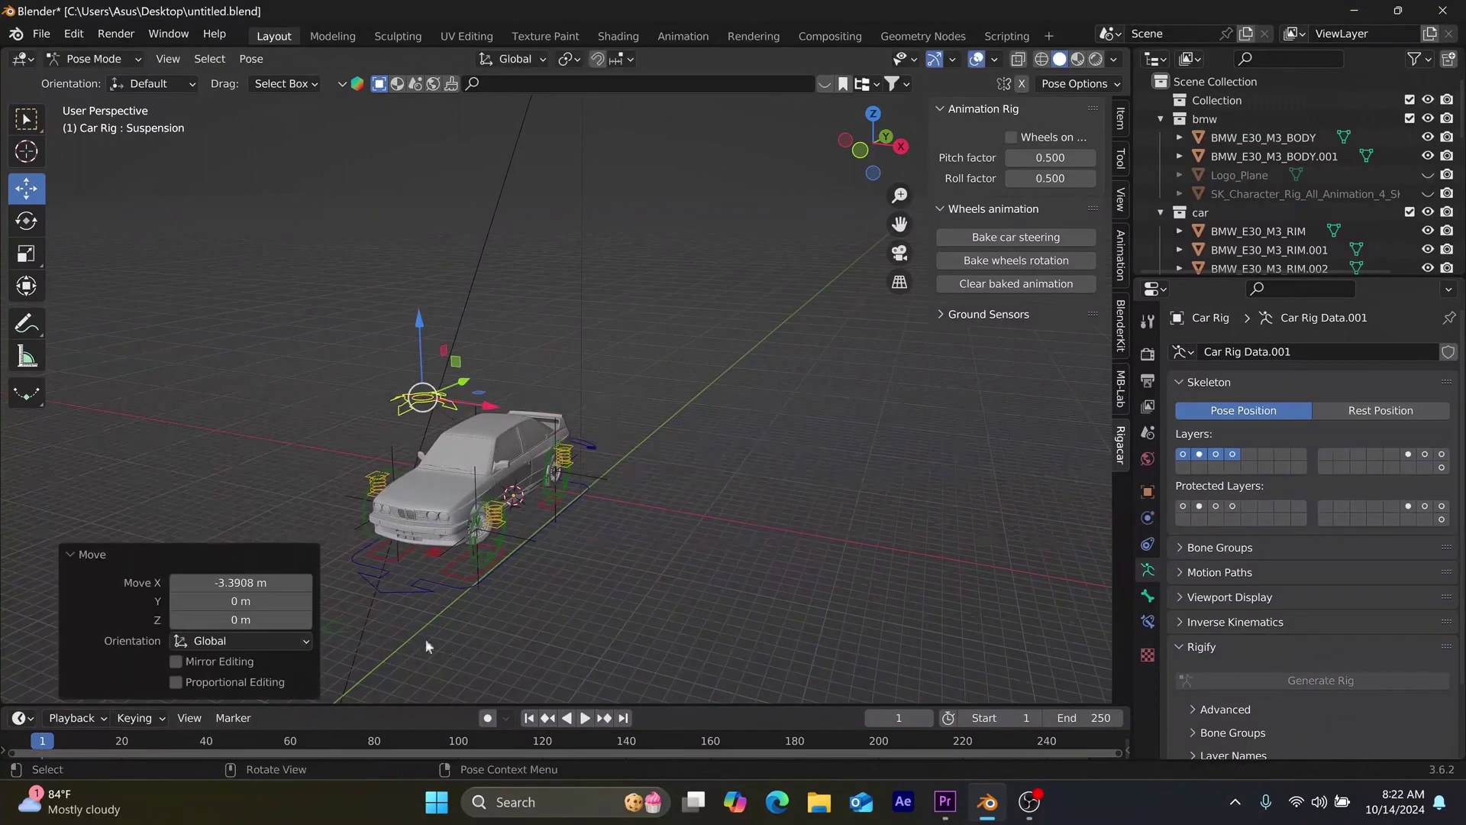
pyautogui.click(397, 642)
# - Slide the steering control along X, then start moving the whole car rig along Y
pyautogui.click(344, 631)
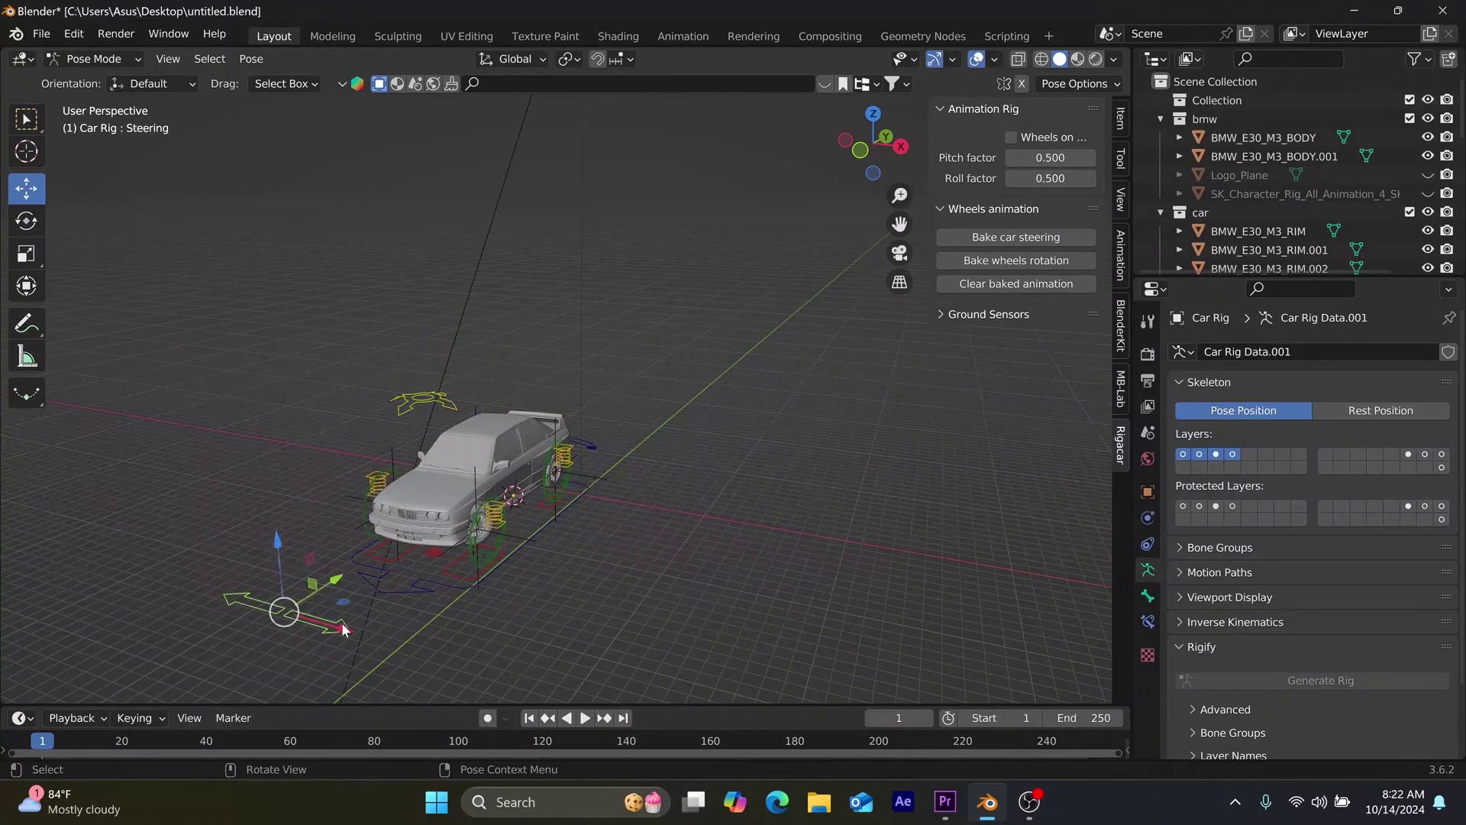
pyautogui.moveTo(351, 633); pyautogui.dragTo(428, 657)
pyautogui.moveTo(850, 603); pyautogui.dragTo(609, 605, button='middle')
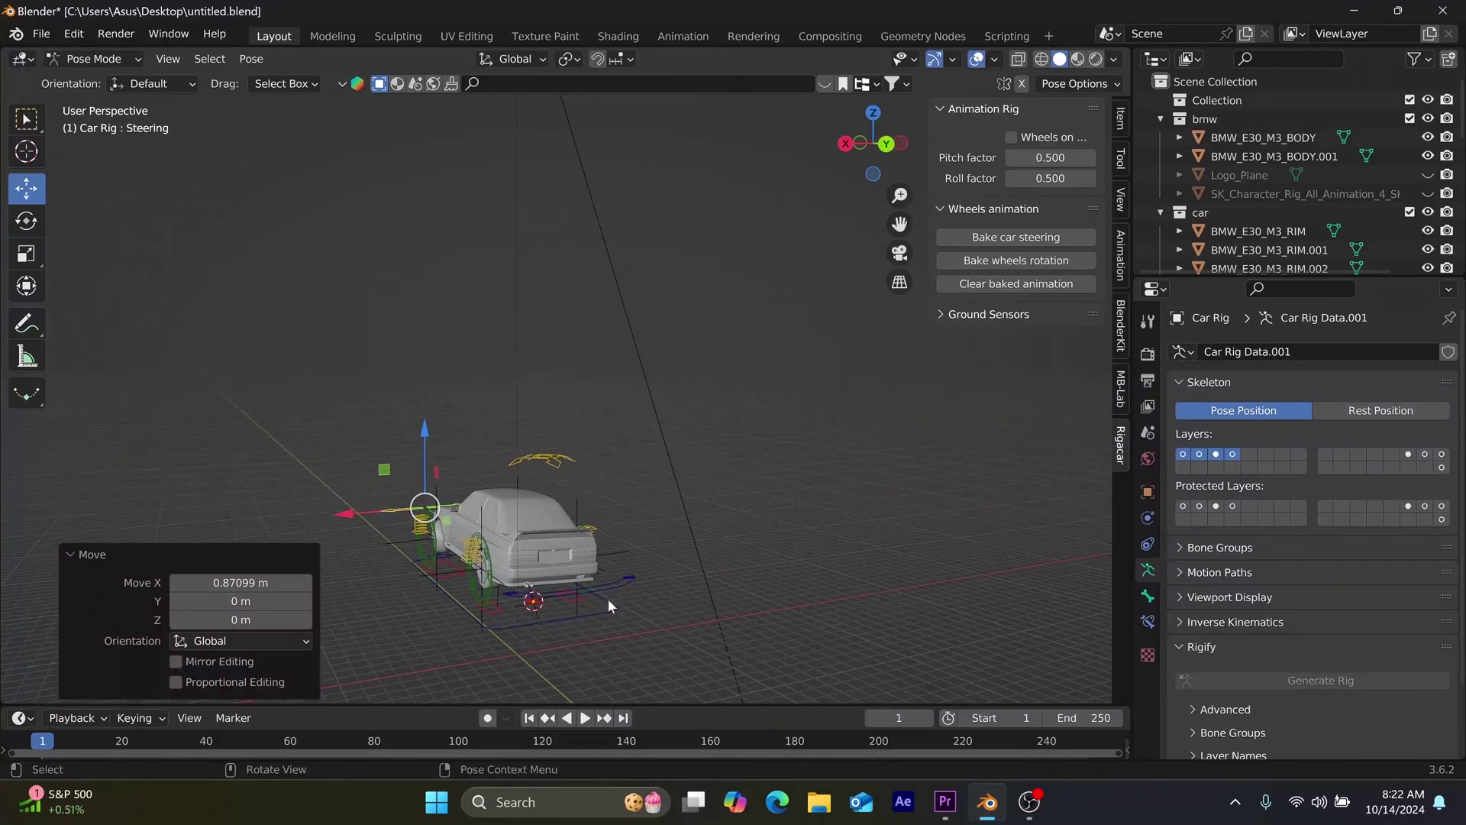
pyautogui.click(576, 599)
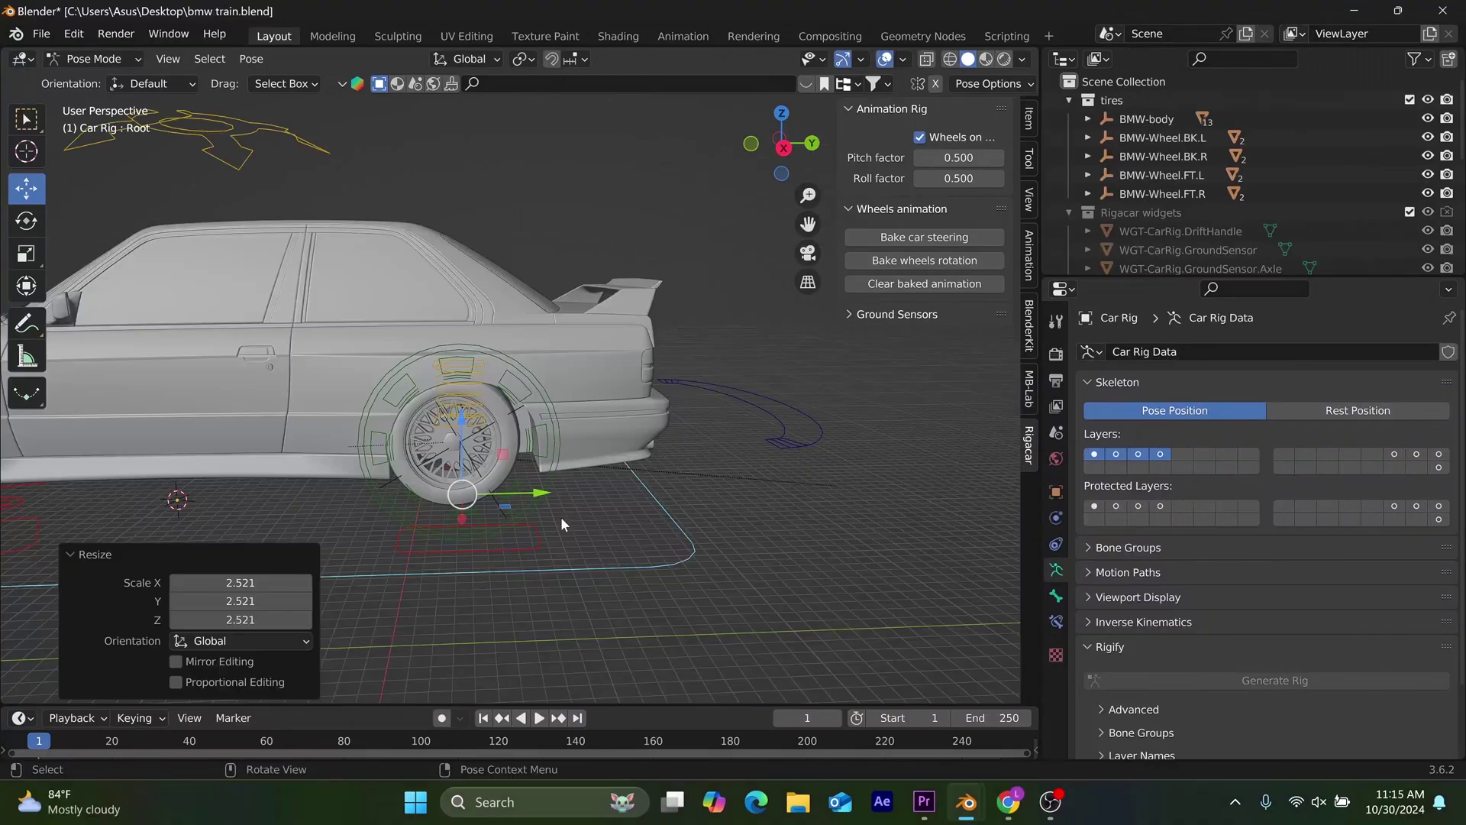
pyautogui.press('g')
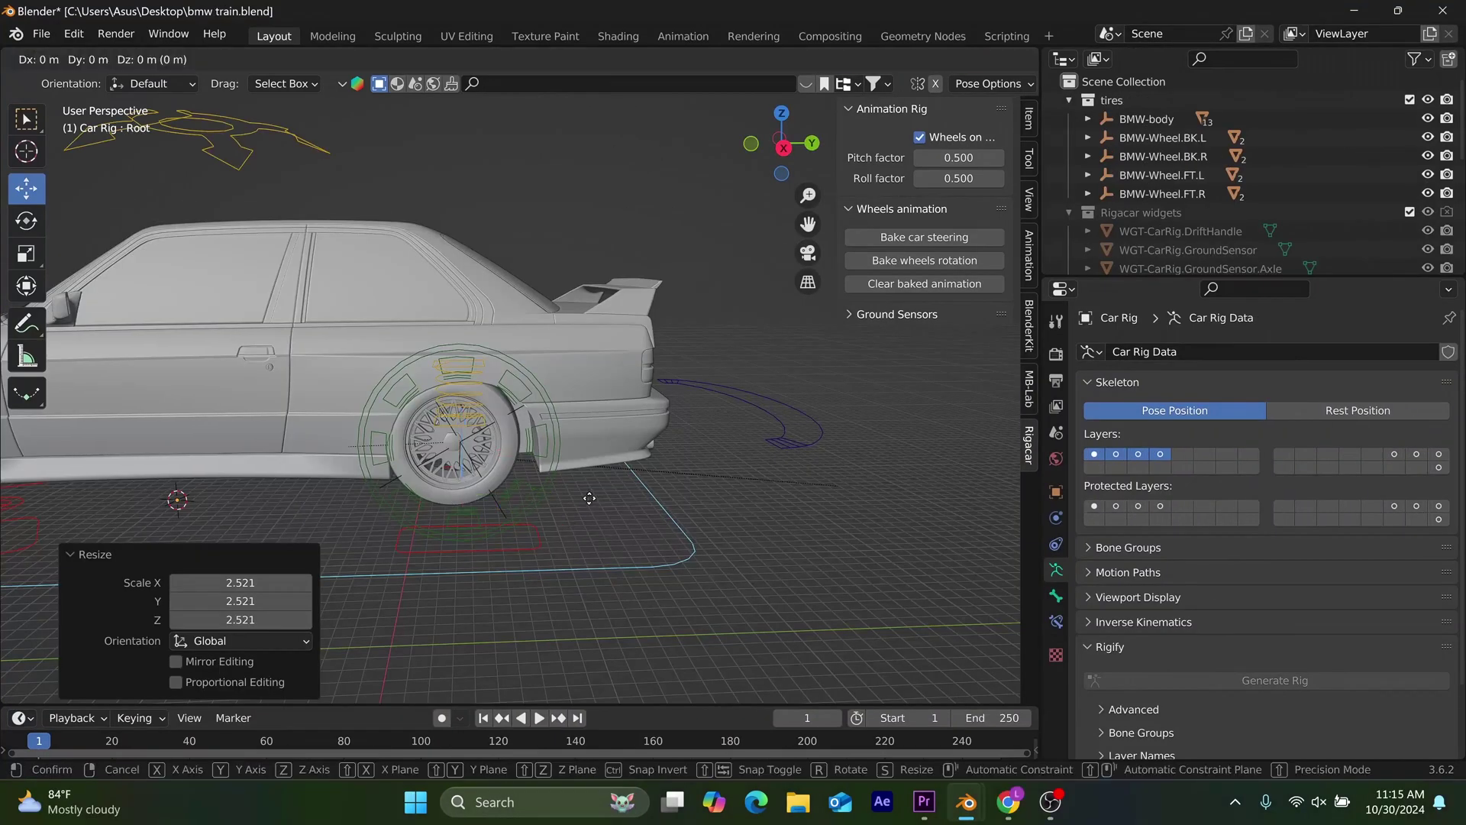
pyautogui.press('y')
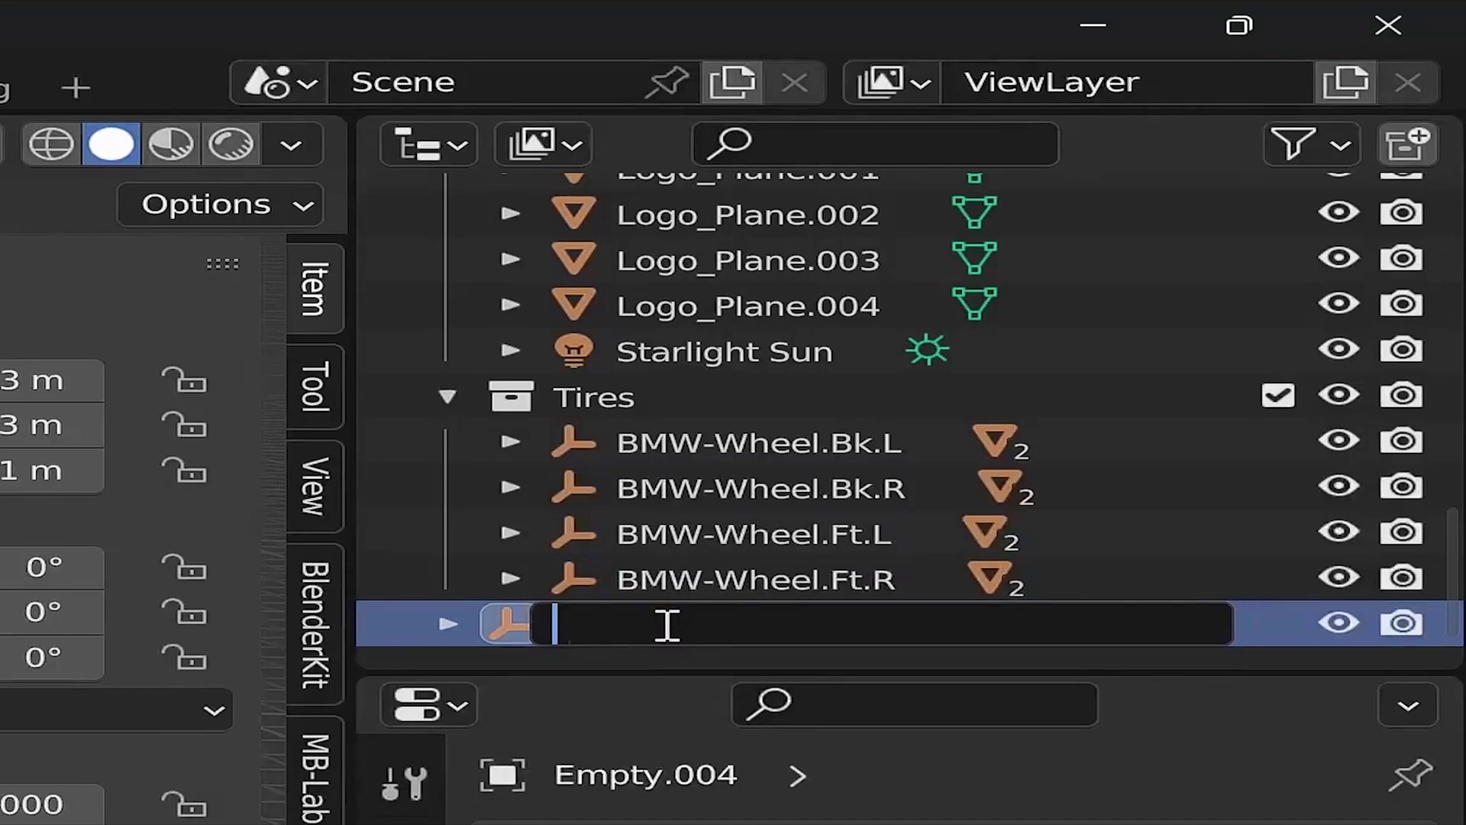
# - Enter BMW.Body as Empty.004's new name and confirm it
pyautogui.write('BM')
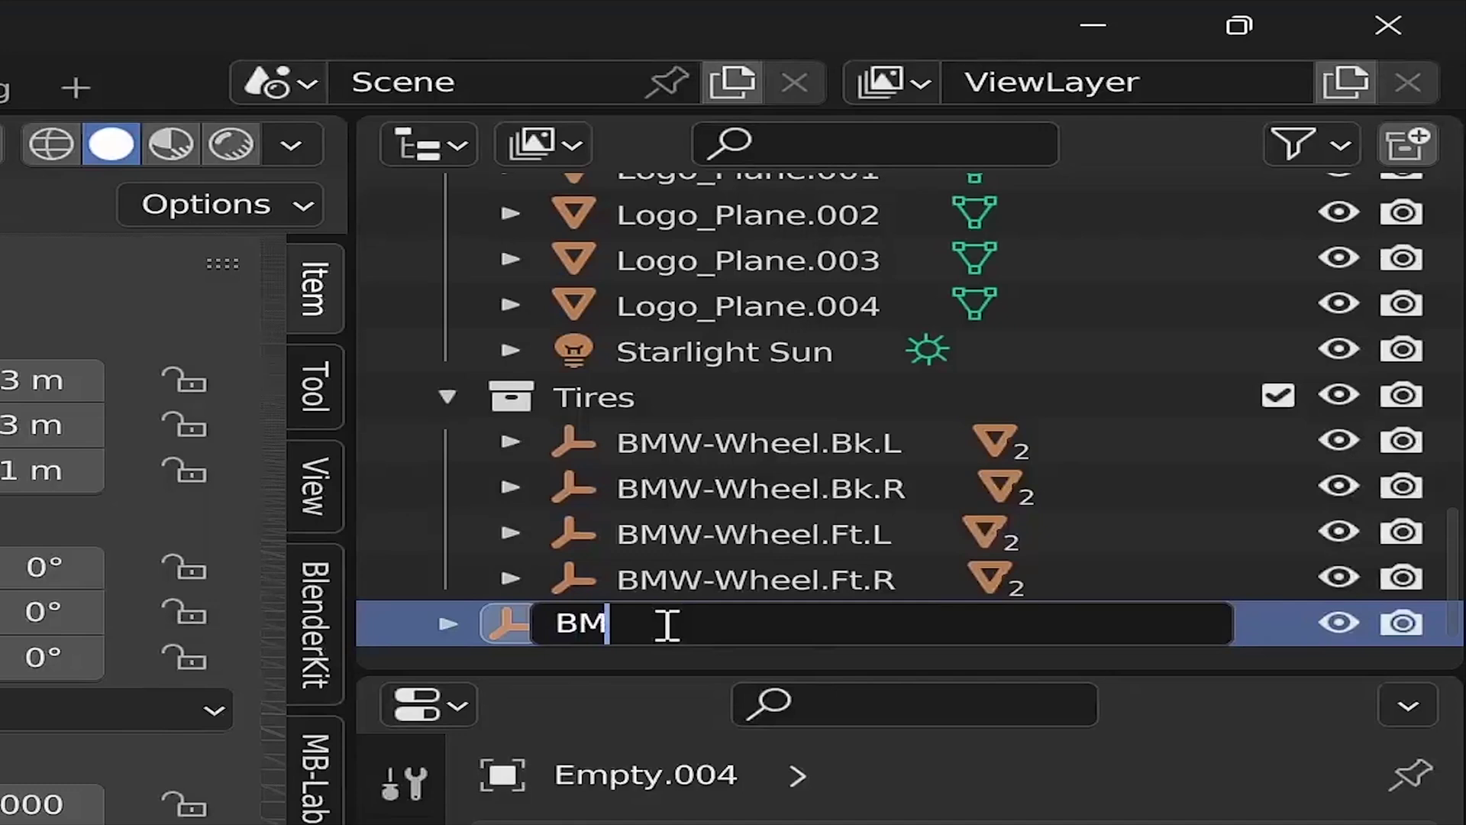
pyautogui.write('W')
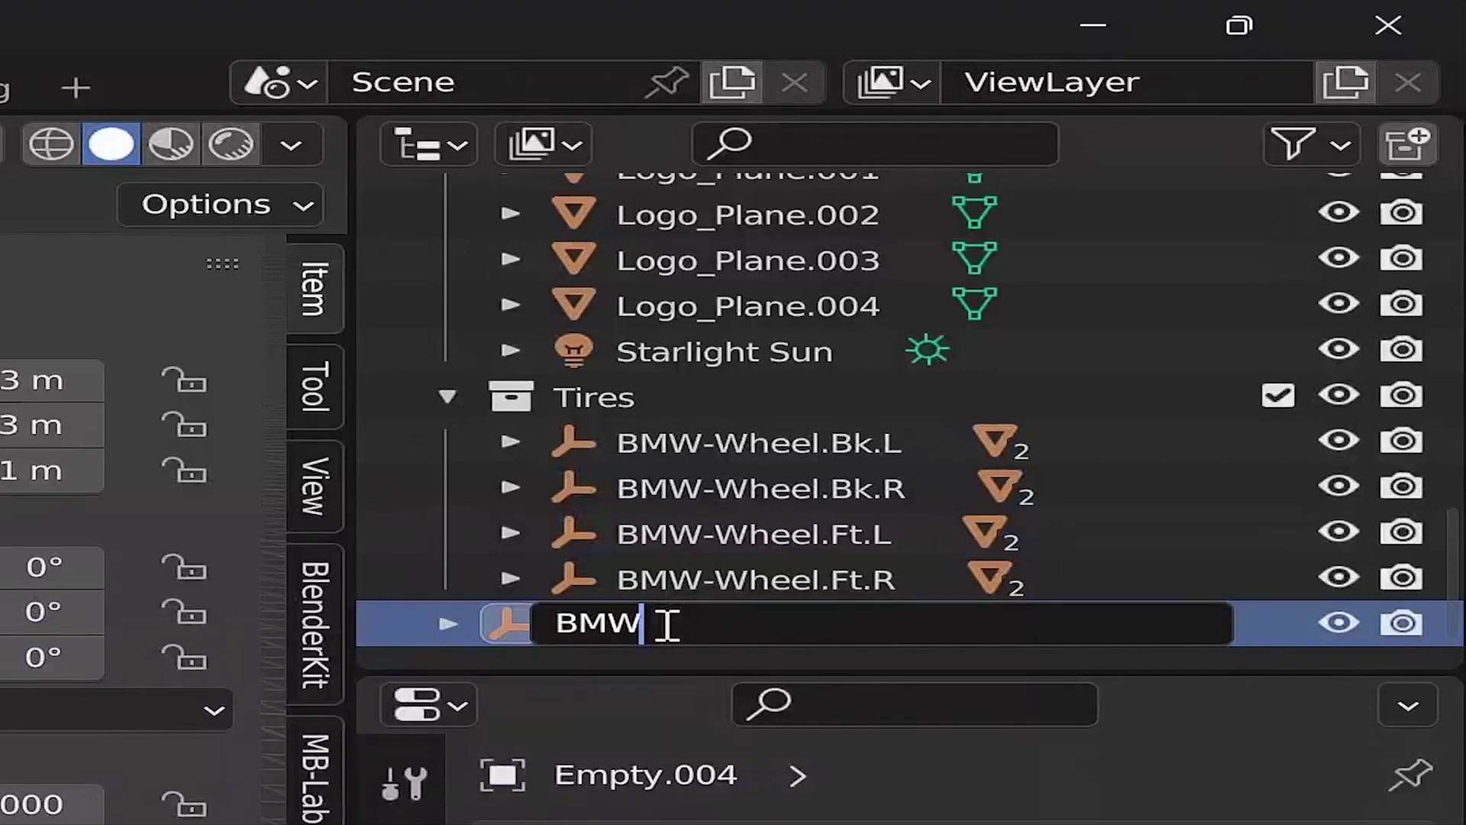
pyautogui.write('.')
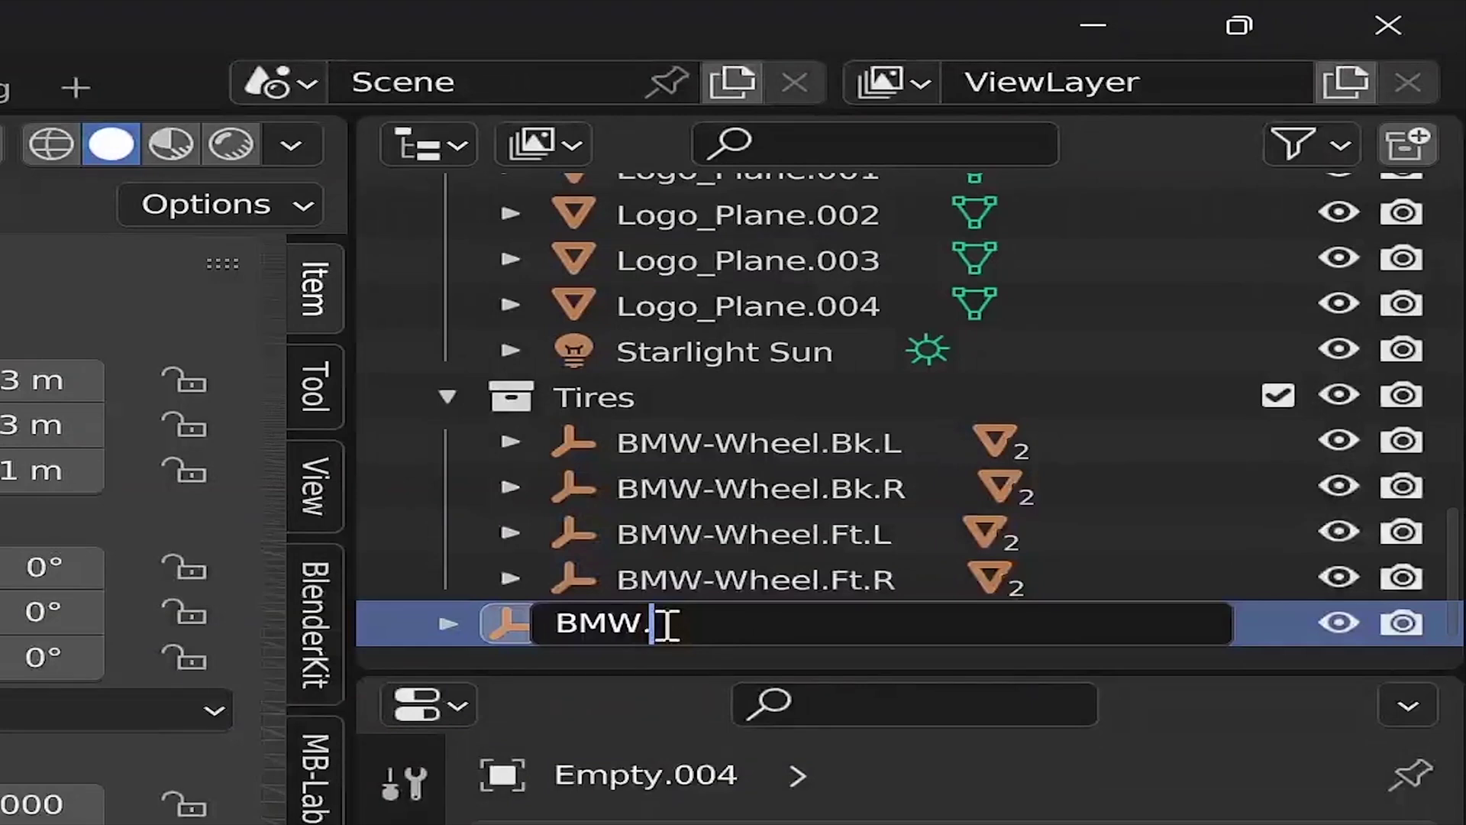
pyautogui.write('Bo')
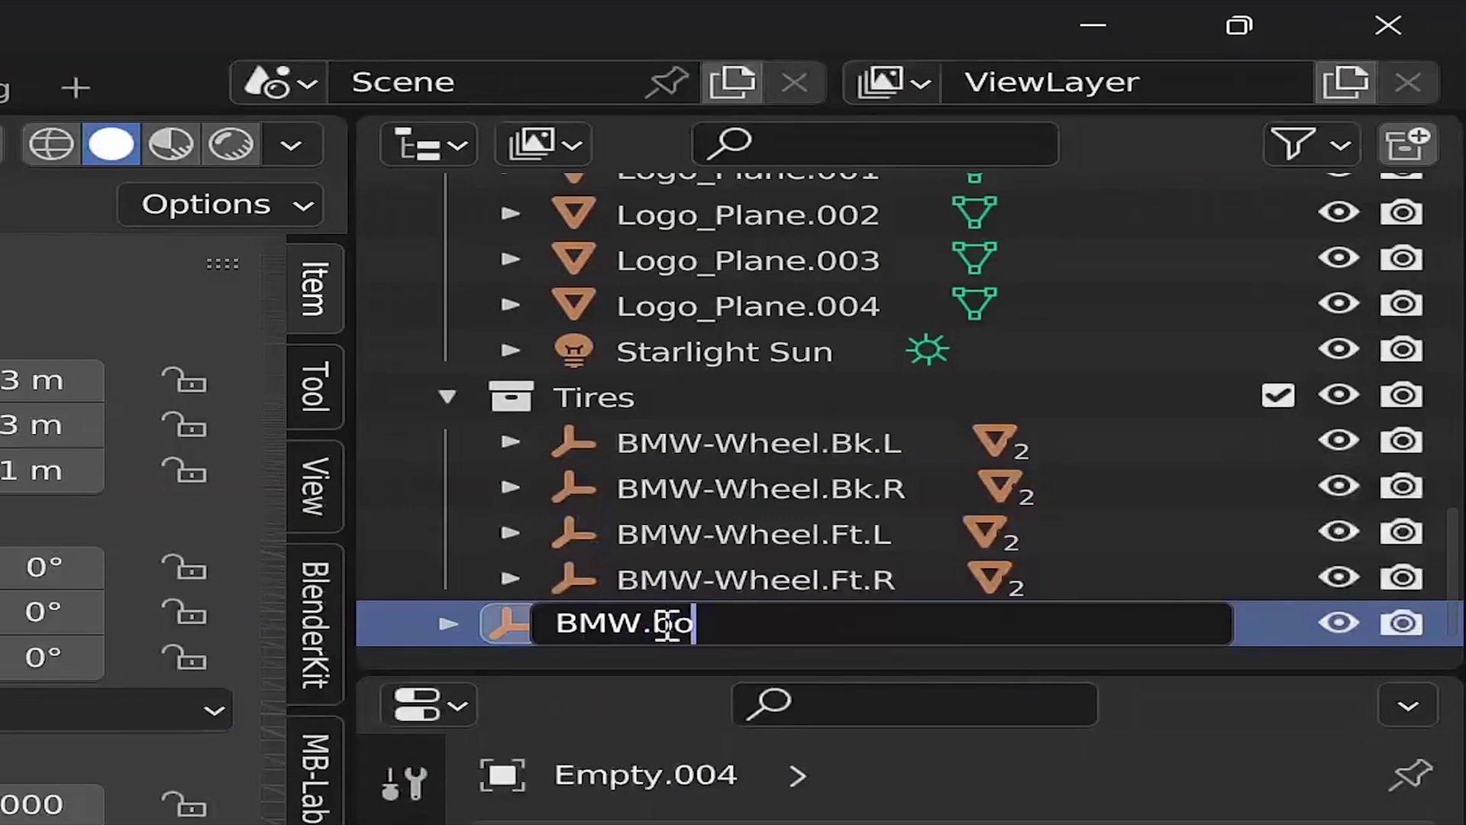
pyautogui.write('dy')
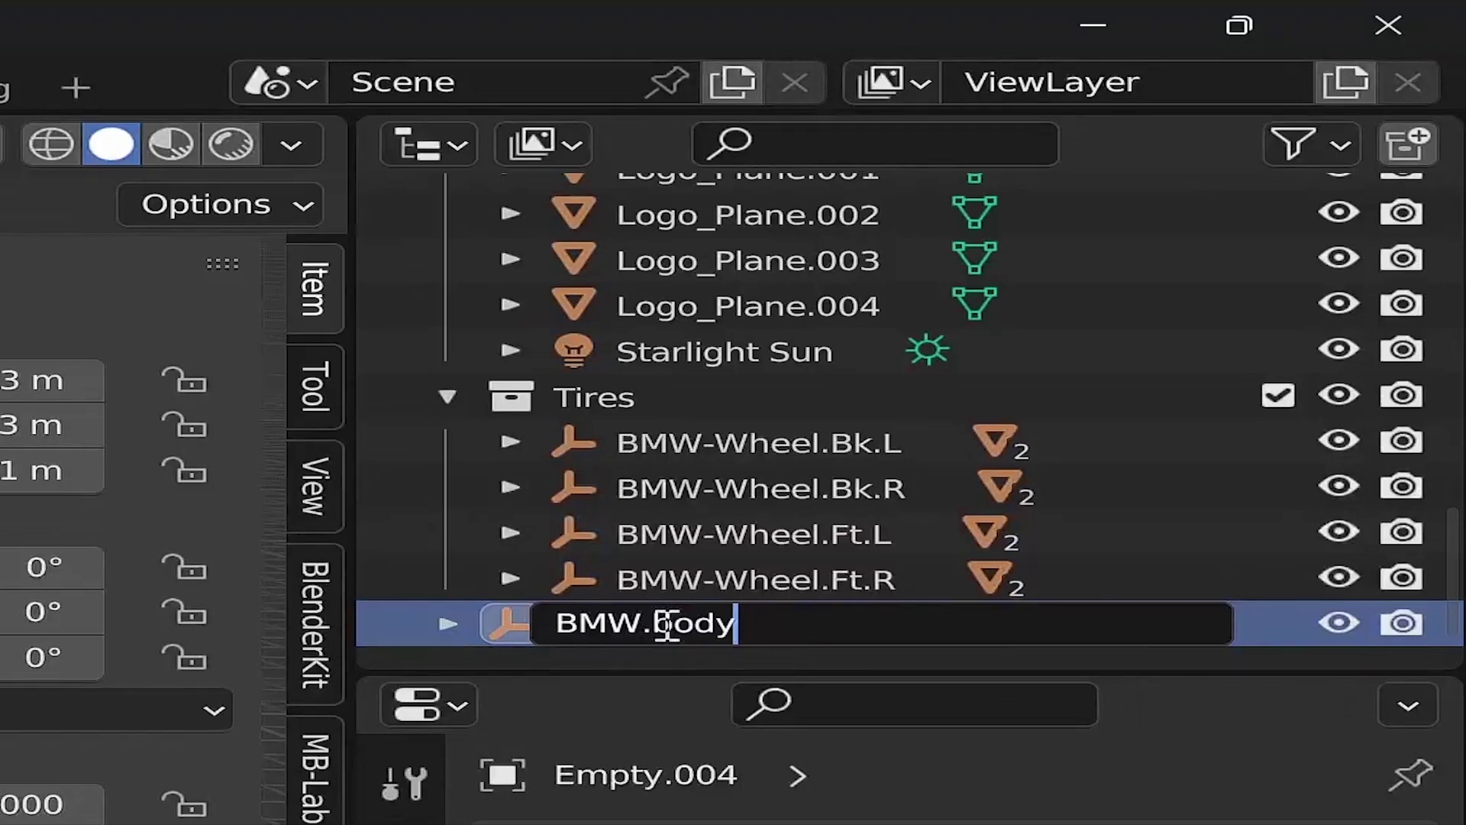
pyautogui.press('Return')
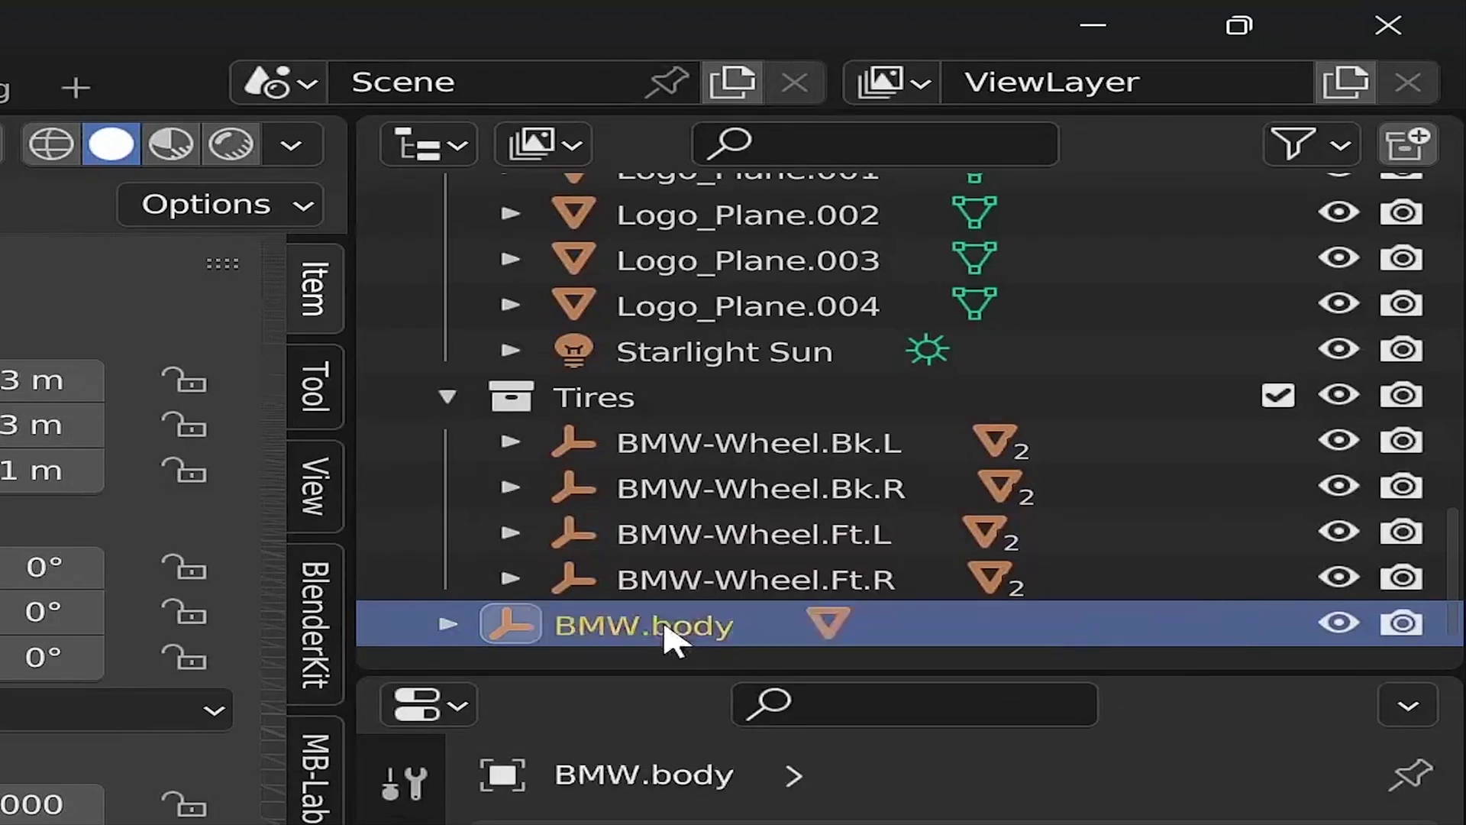